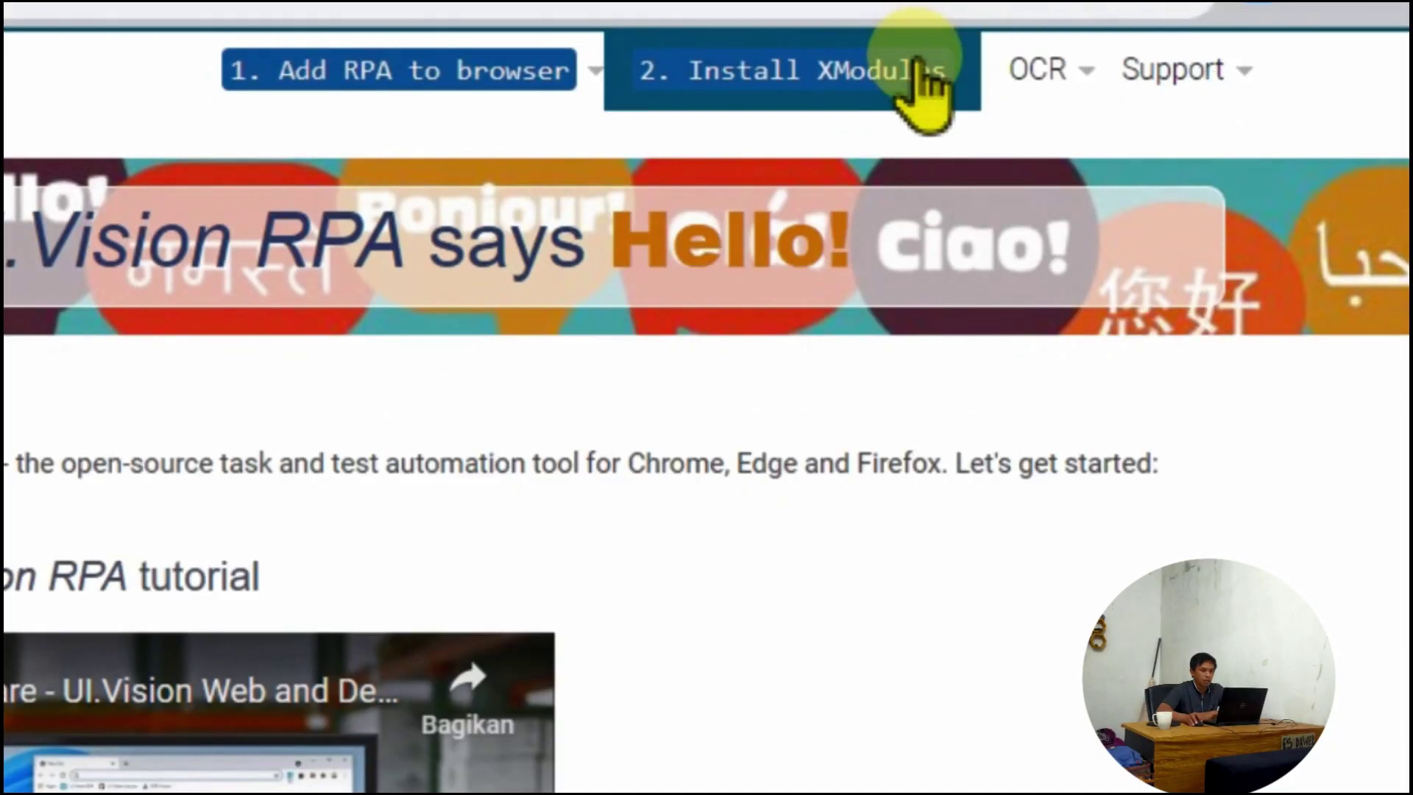
# Step: Download the UI.Vision RPA XModules installer for Windows from the XModules download page
pyautogui.click(843, 81)
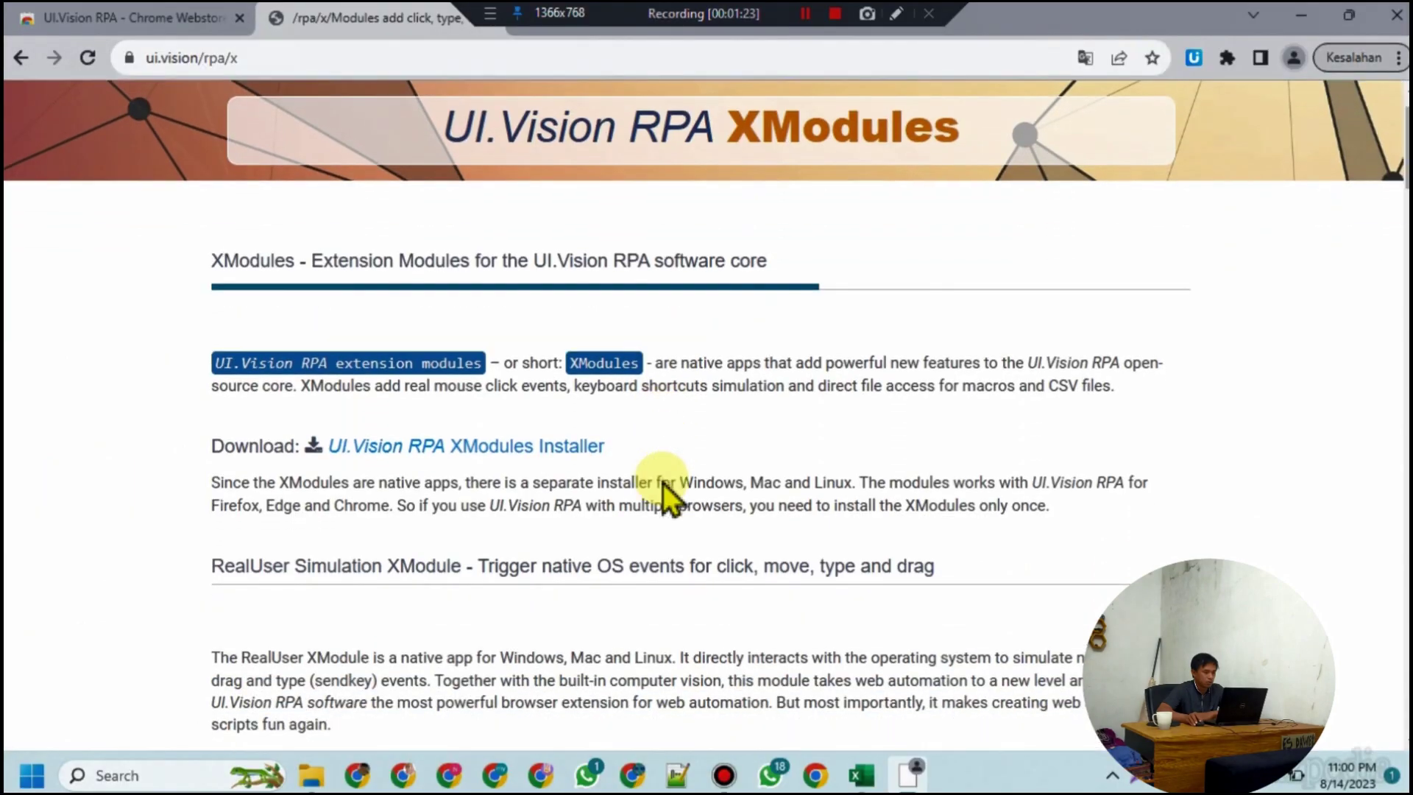
pyautogui.scroll(-2, 412, 368)
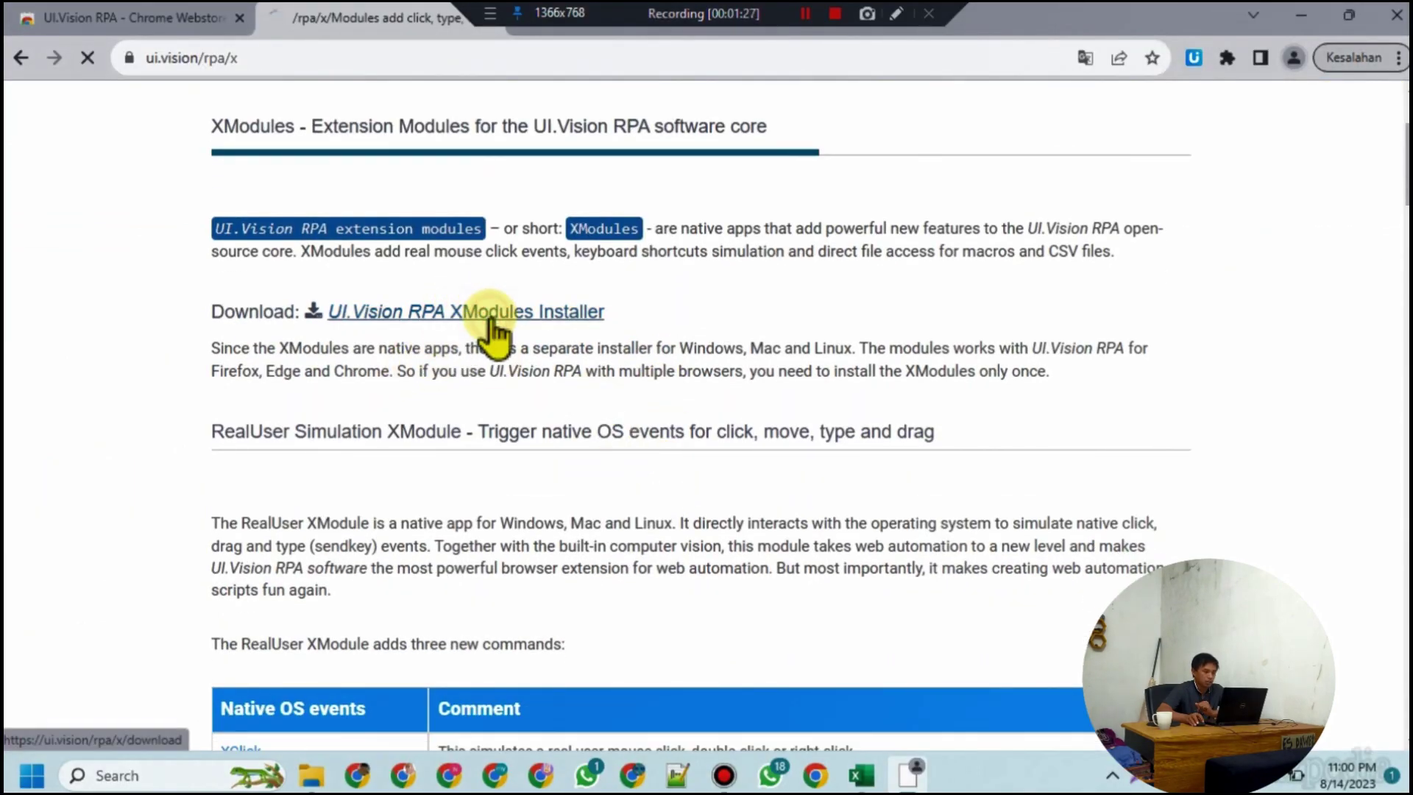
pyautogui.scroll(-2, 589, 419)
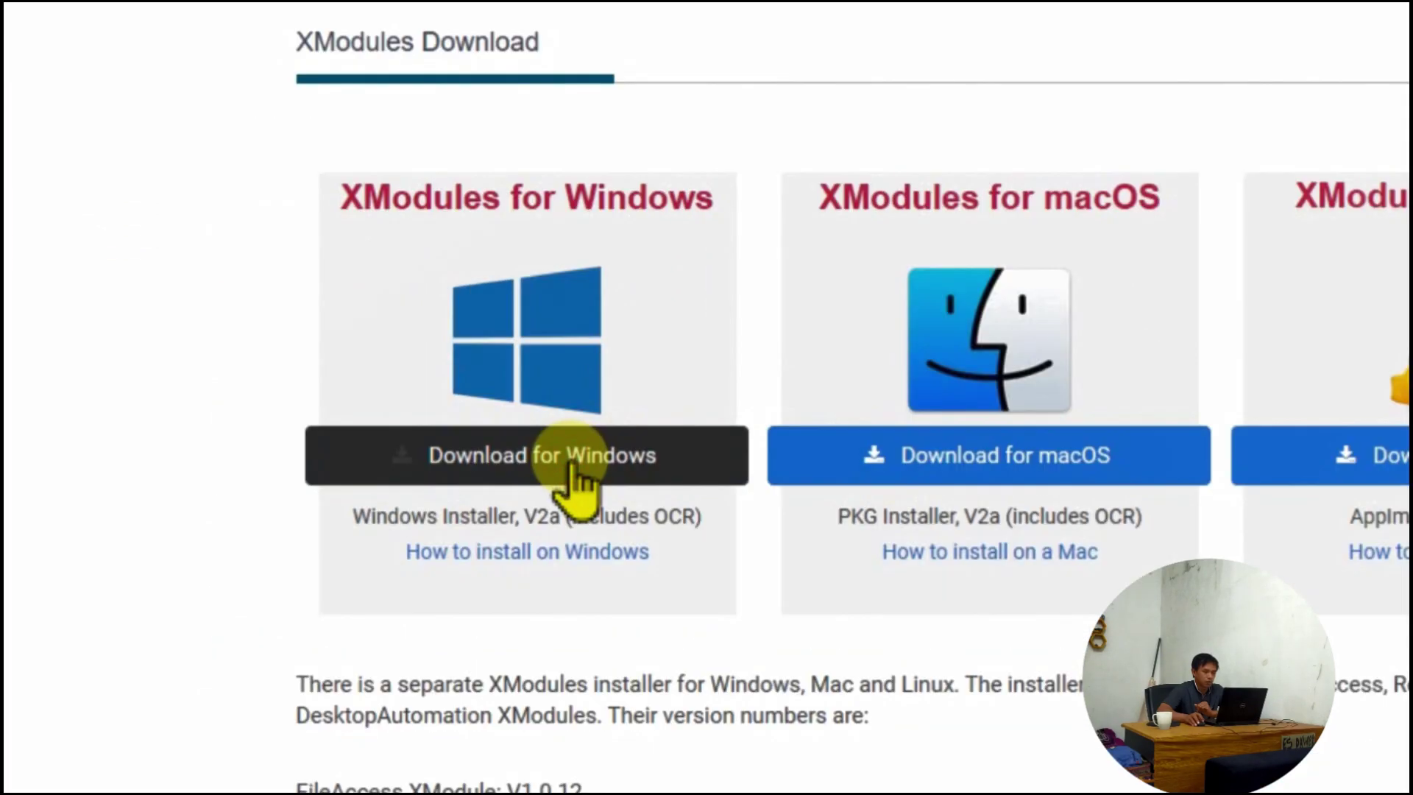
pyautogui.click(573, 465)
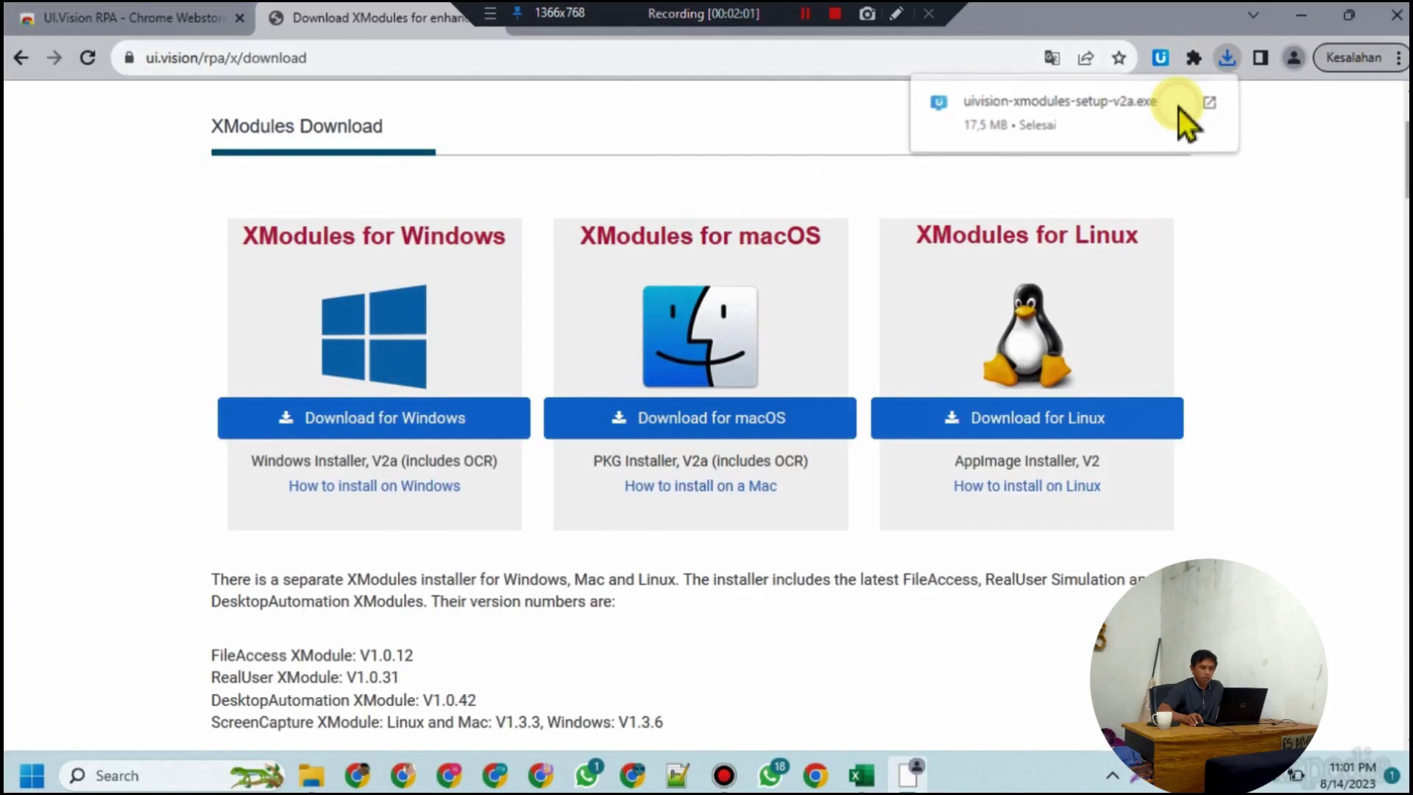
# Step: Show the downloaded uivision-xmodules-setup-v2a.exe in its folder and close the browser
pyautogui.click(1049, 166)
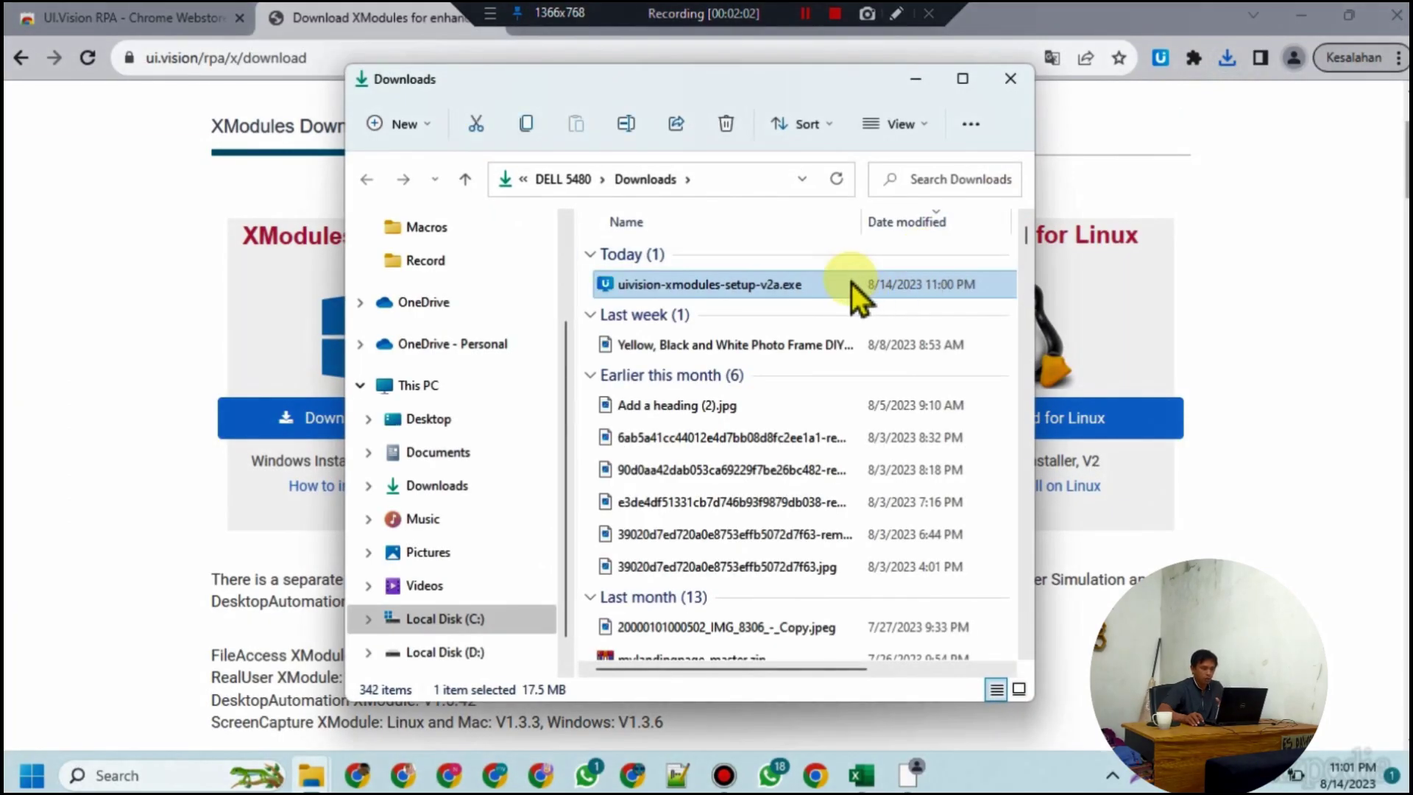
pyautogui.click(1395, 29)
pyautogui.click(1395, 22)
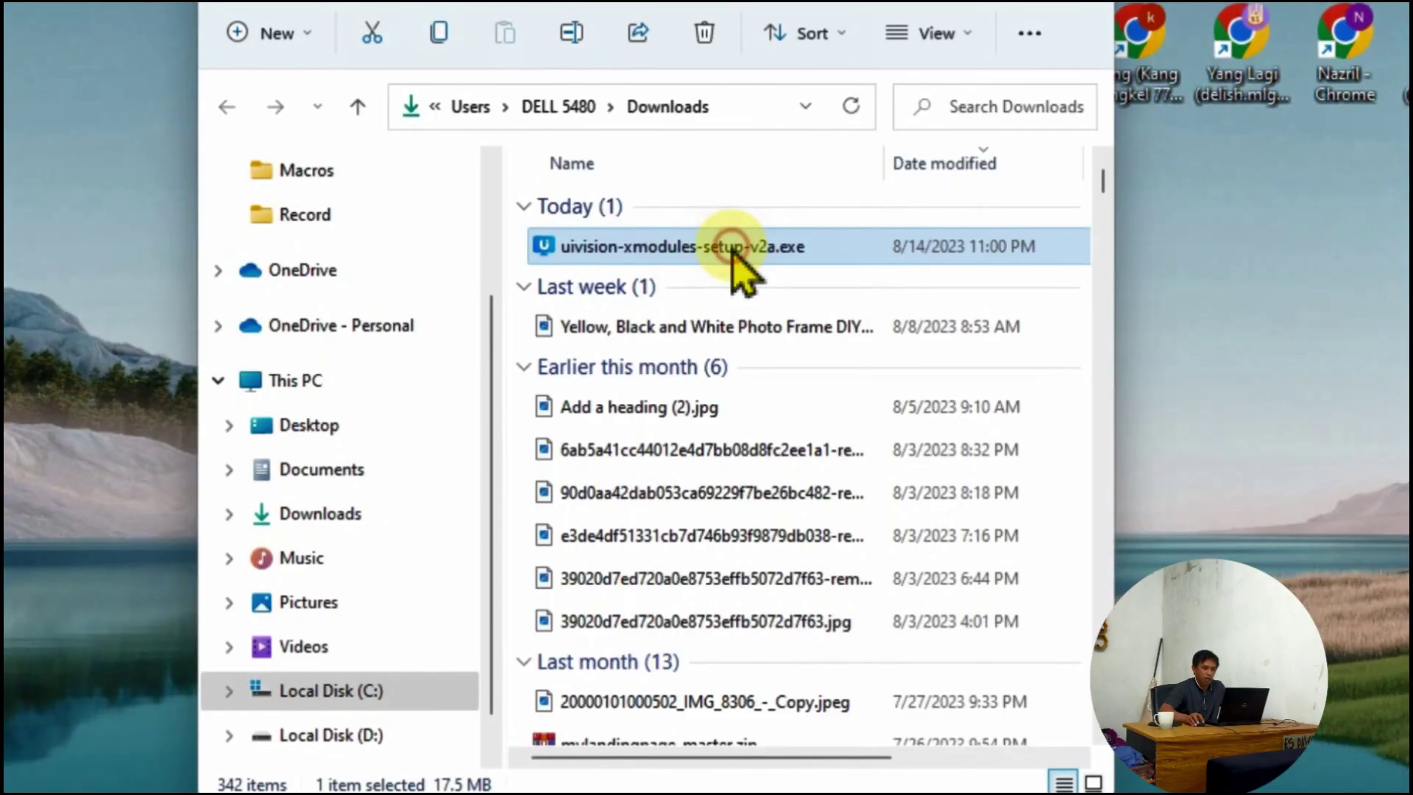
# Step: Run uivision-xmodules-setup-v2a.exe, accept the license agreement and complete the XModules installation
pyautogui.doubleClick(751, 294)
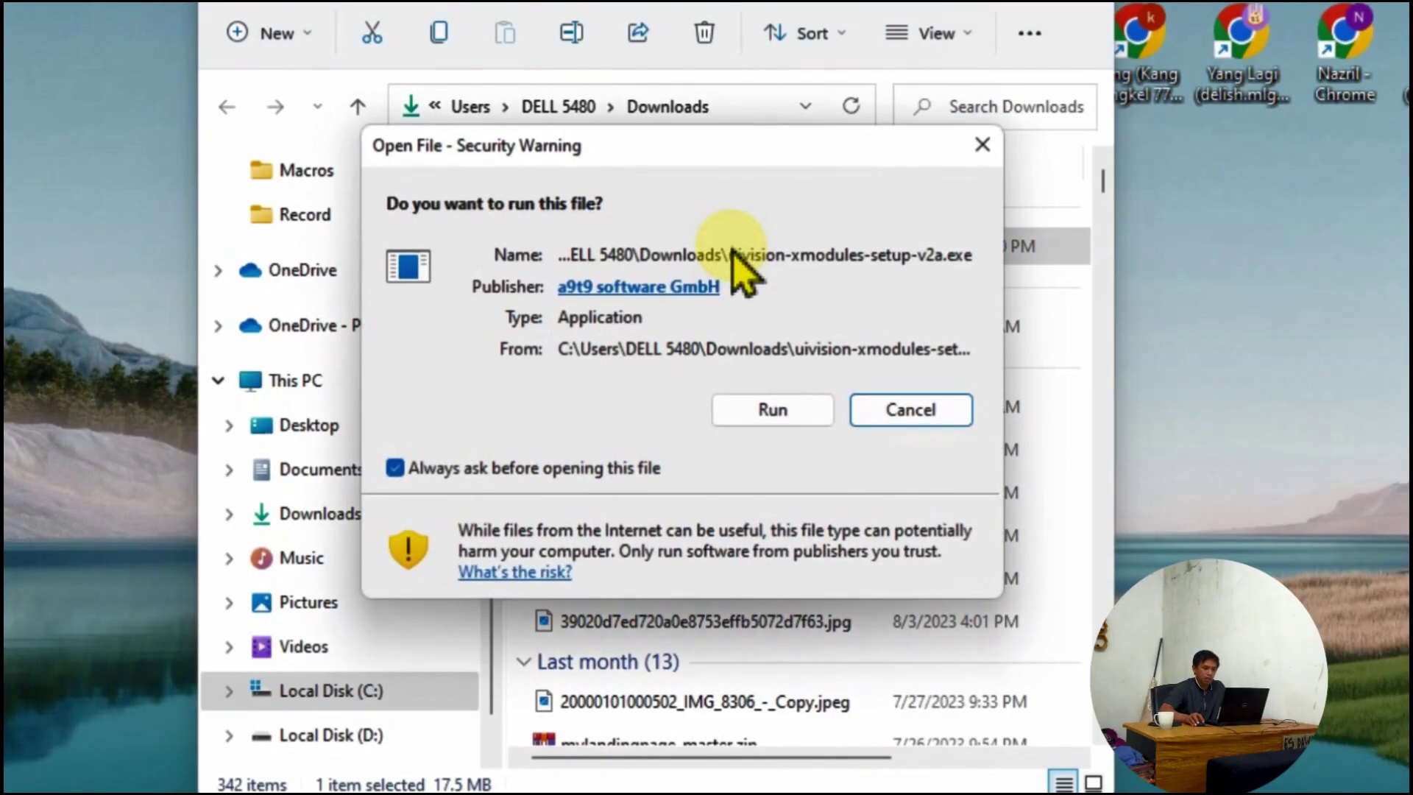
pyautogui.click(766, 424)
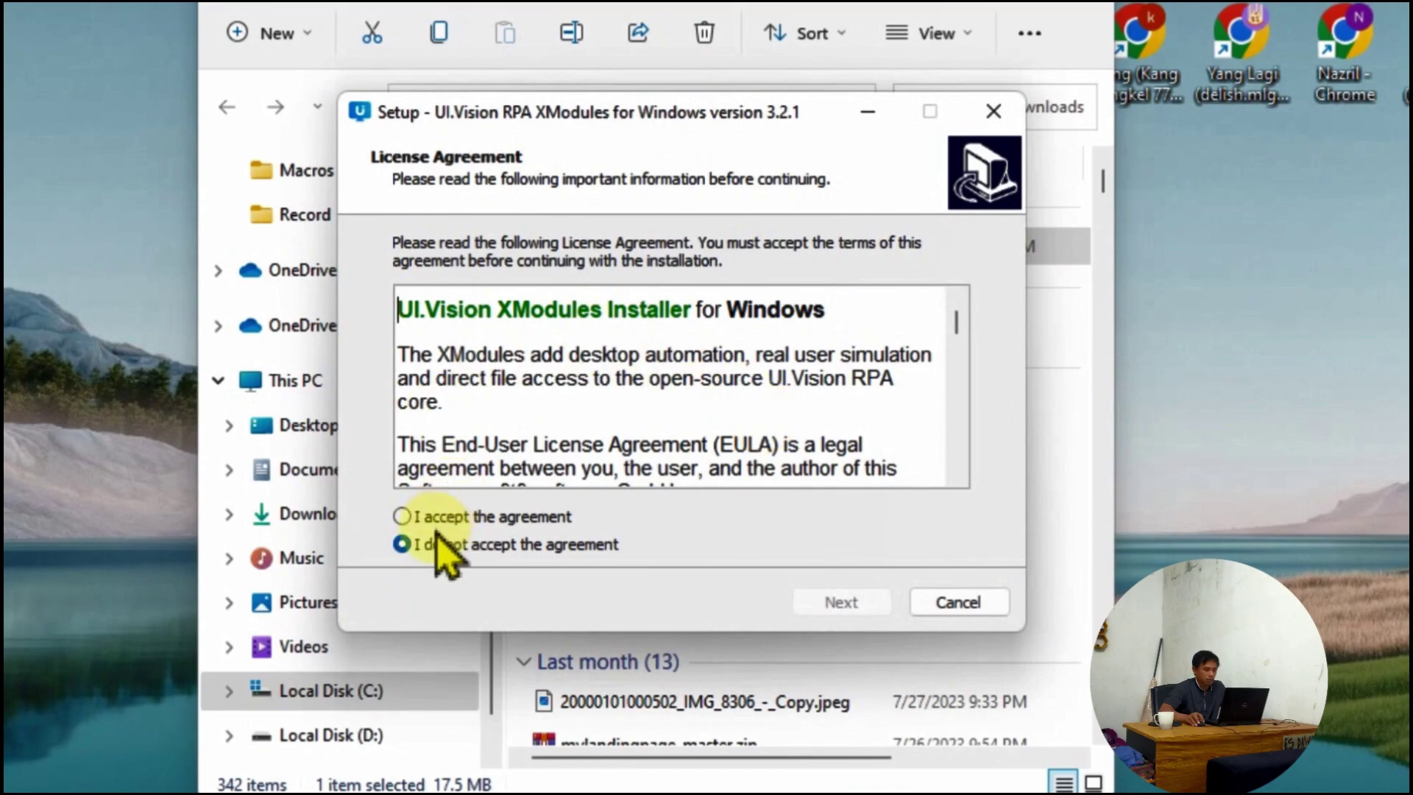
pyautogui.click(435, 517)
pyautogui.click(839, 602)
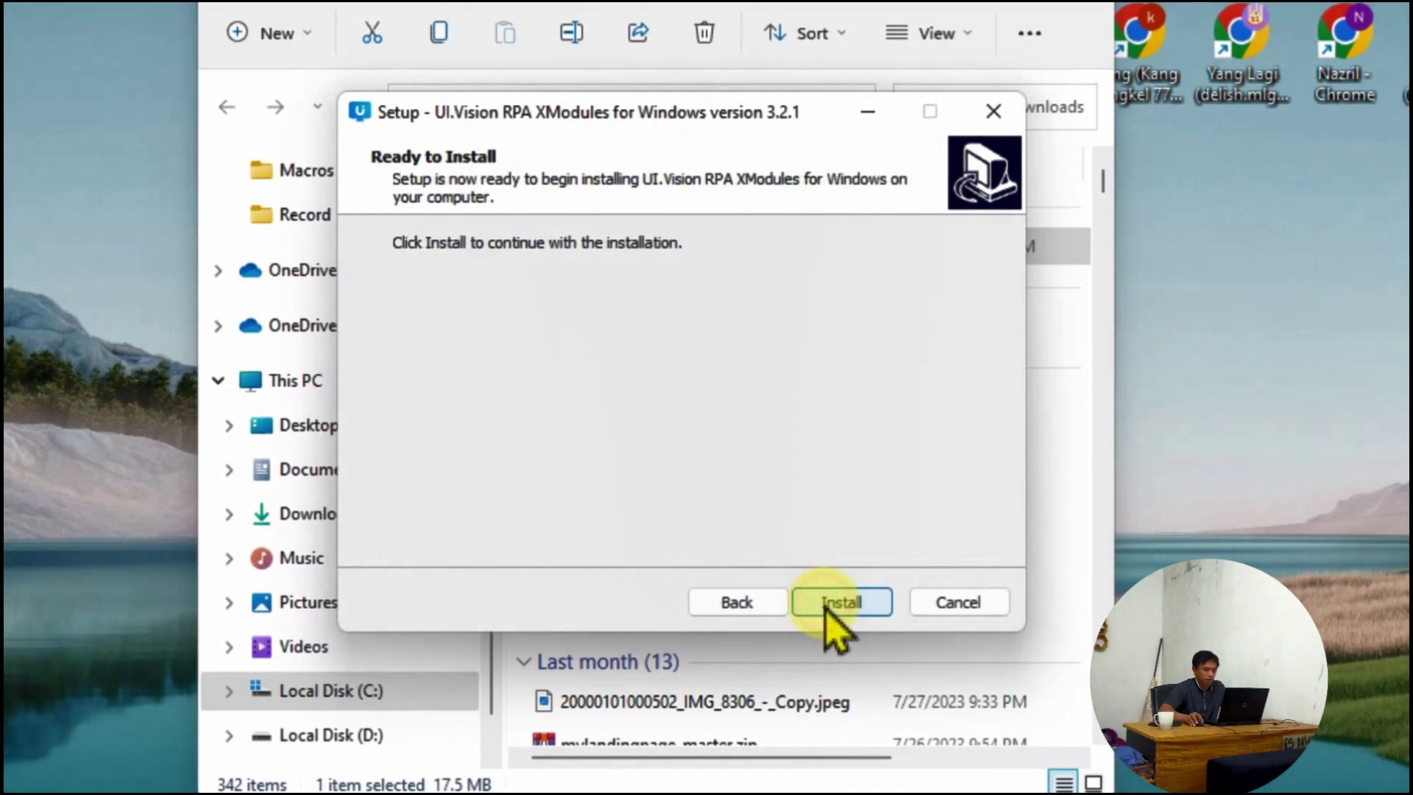
pyautogui.click(825, 605)
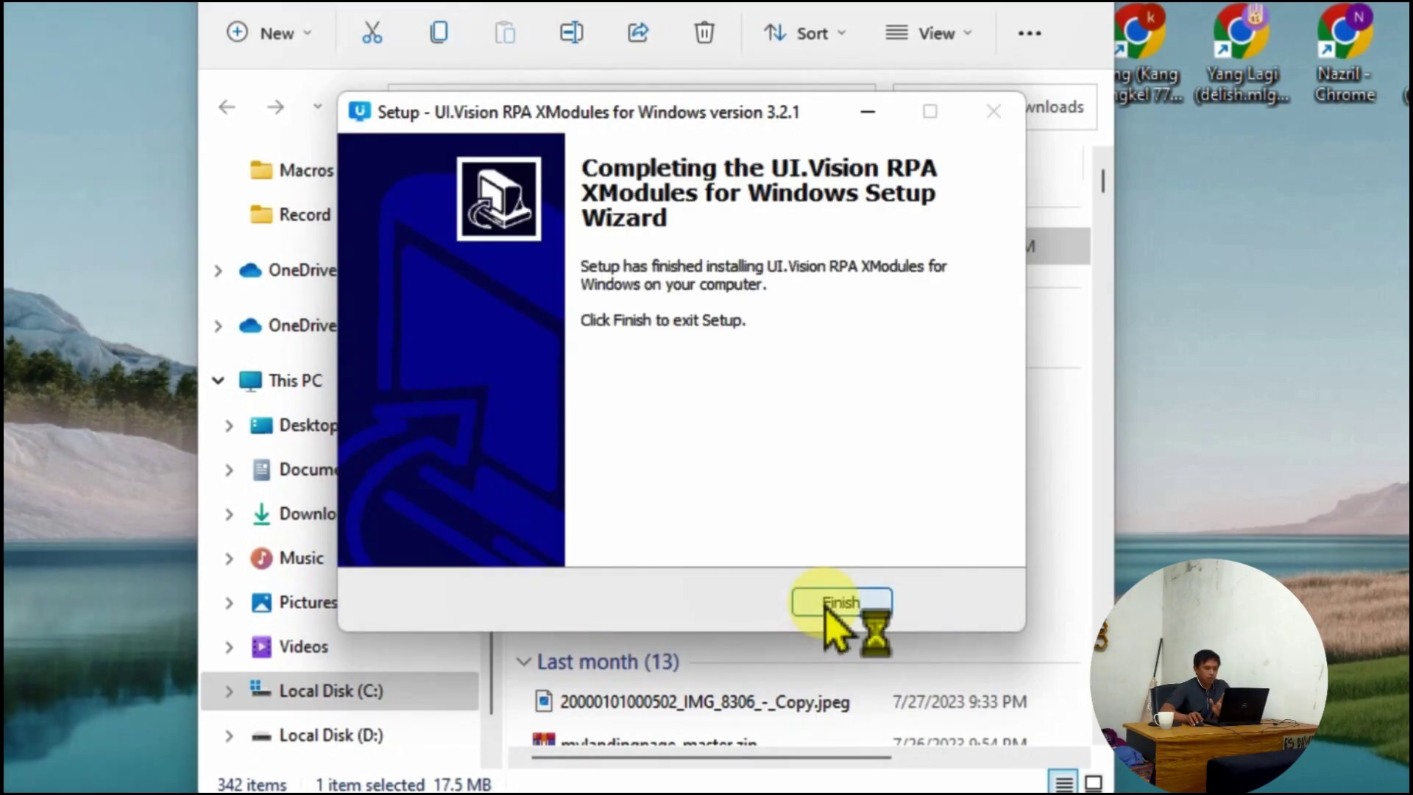
pyautogui.click(825, 604)
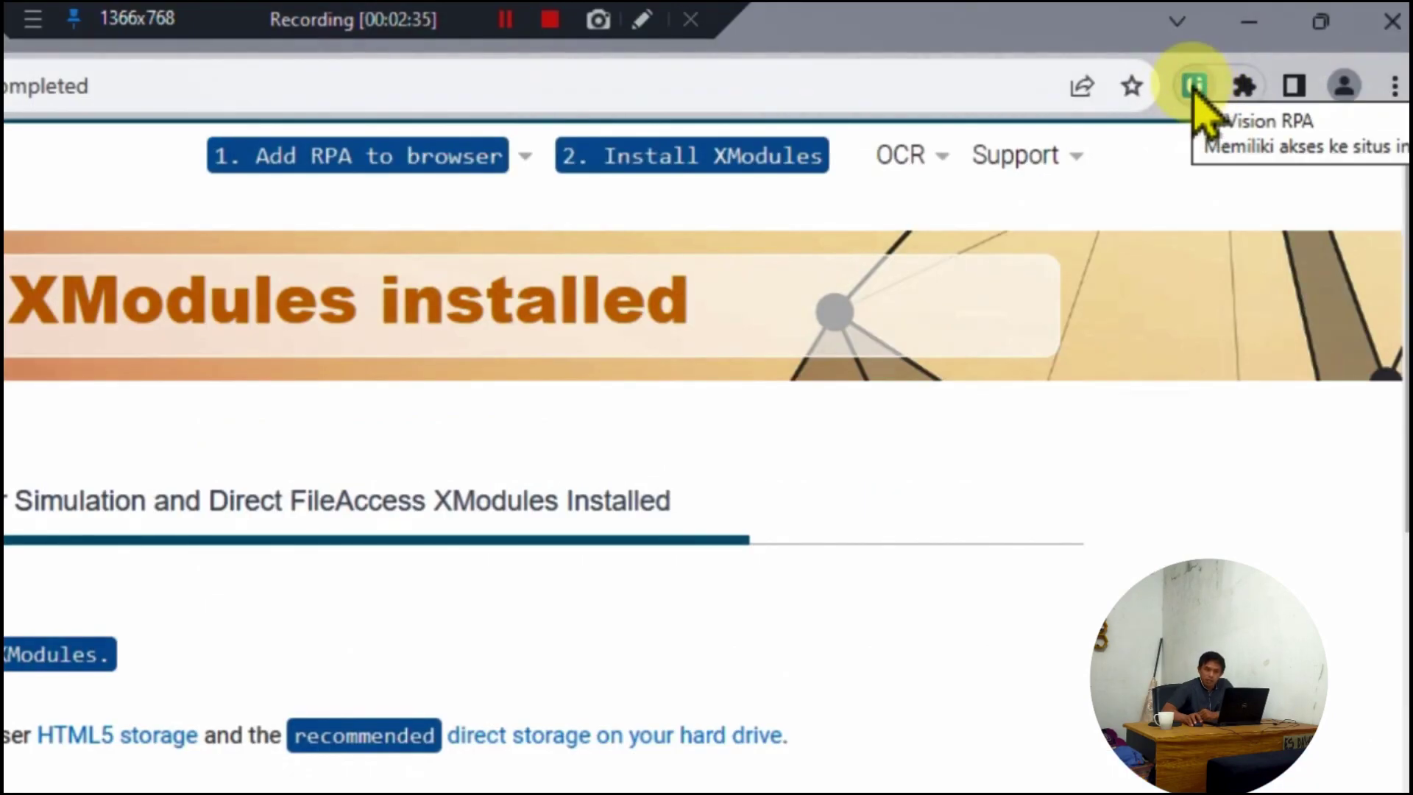
# Step: On the UI.Vision RPA extension's management page, enable developer mode, incognito access, file URL access and error collection, and close the page
pyautogui.rightClick(1194, 87)
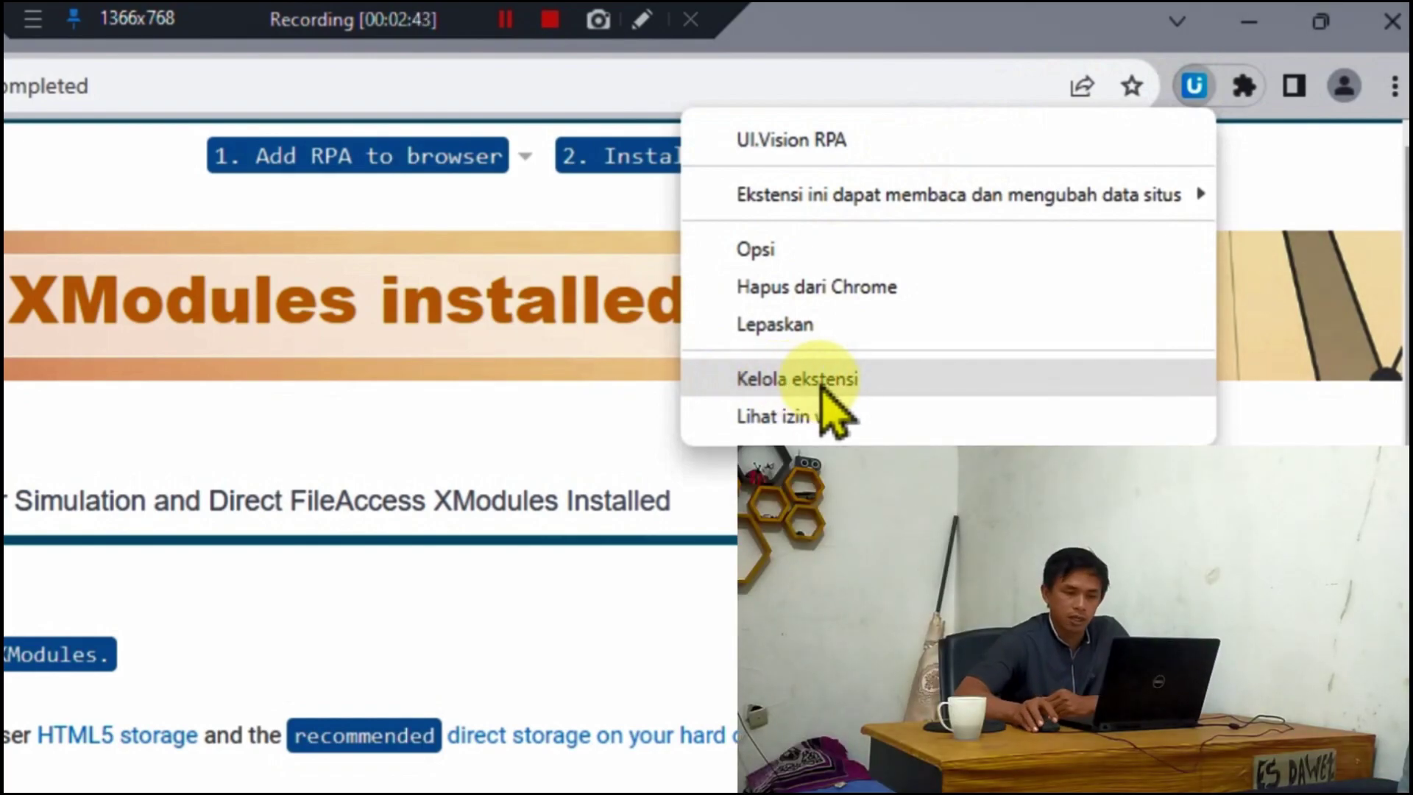
pyautogui.click(778, 379)
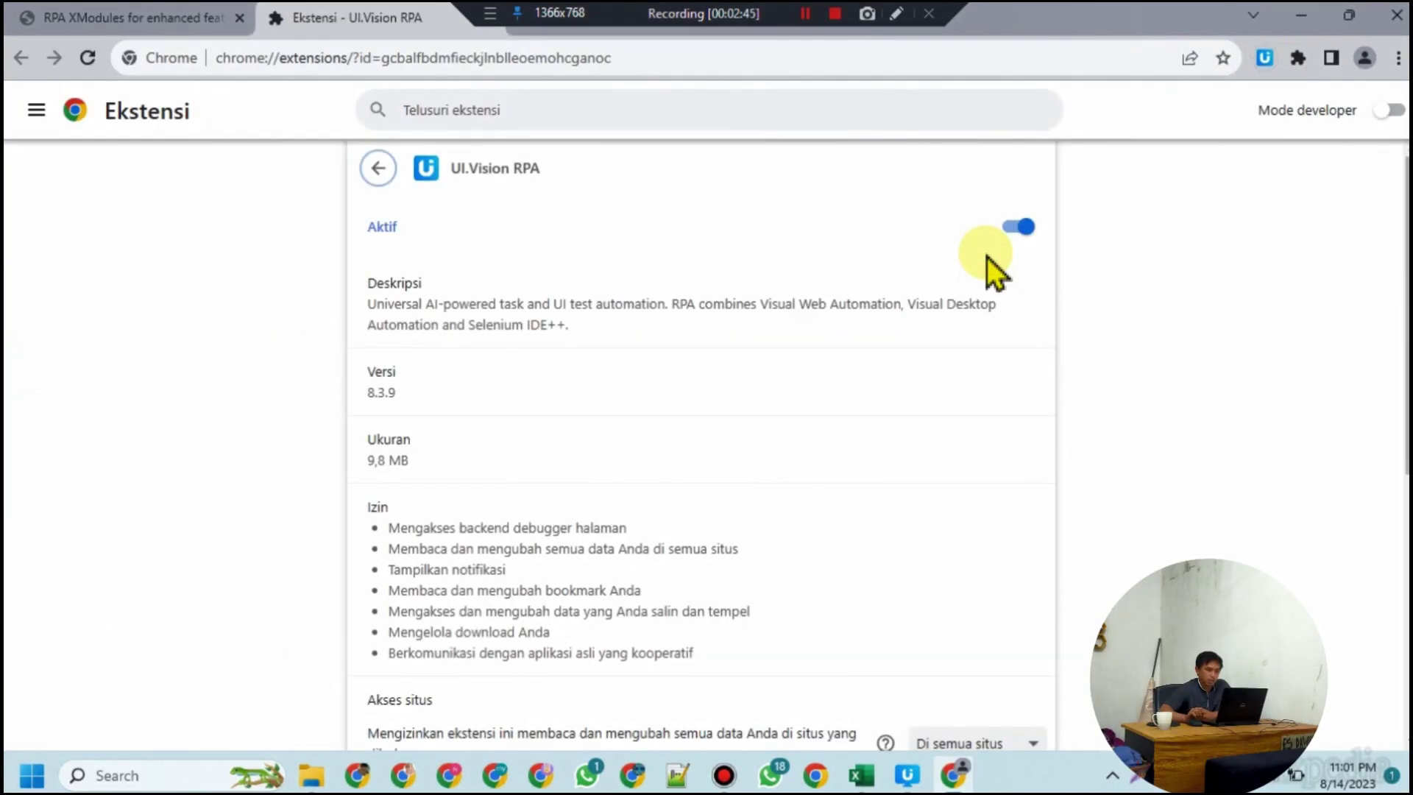
pyautogui.scroll(-2, 959, 294)
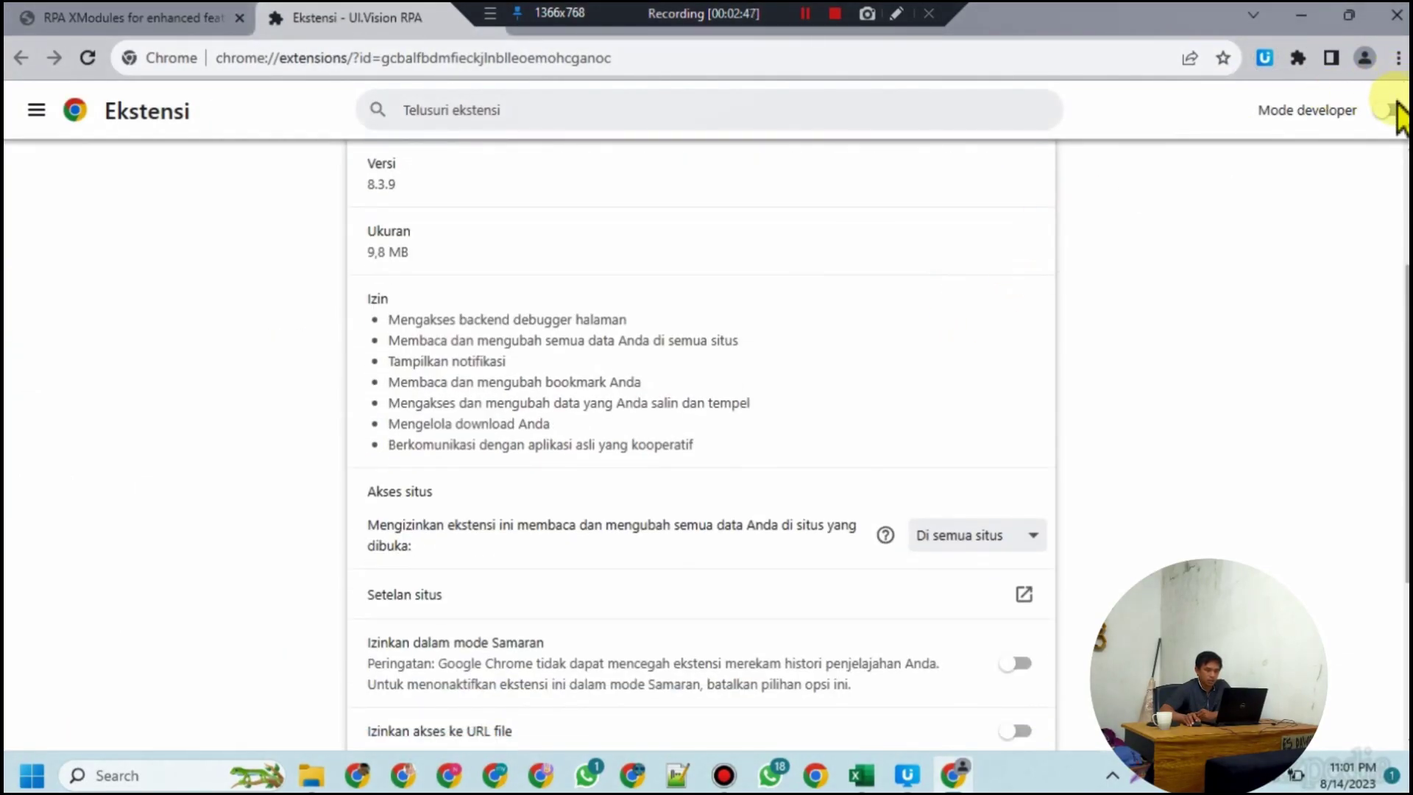
pyautogui.scroll(3, 1297, 213)
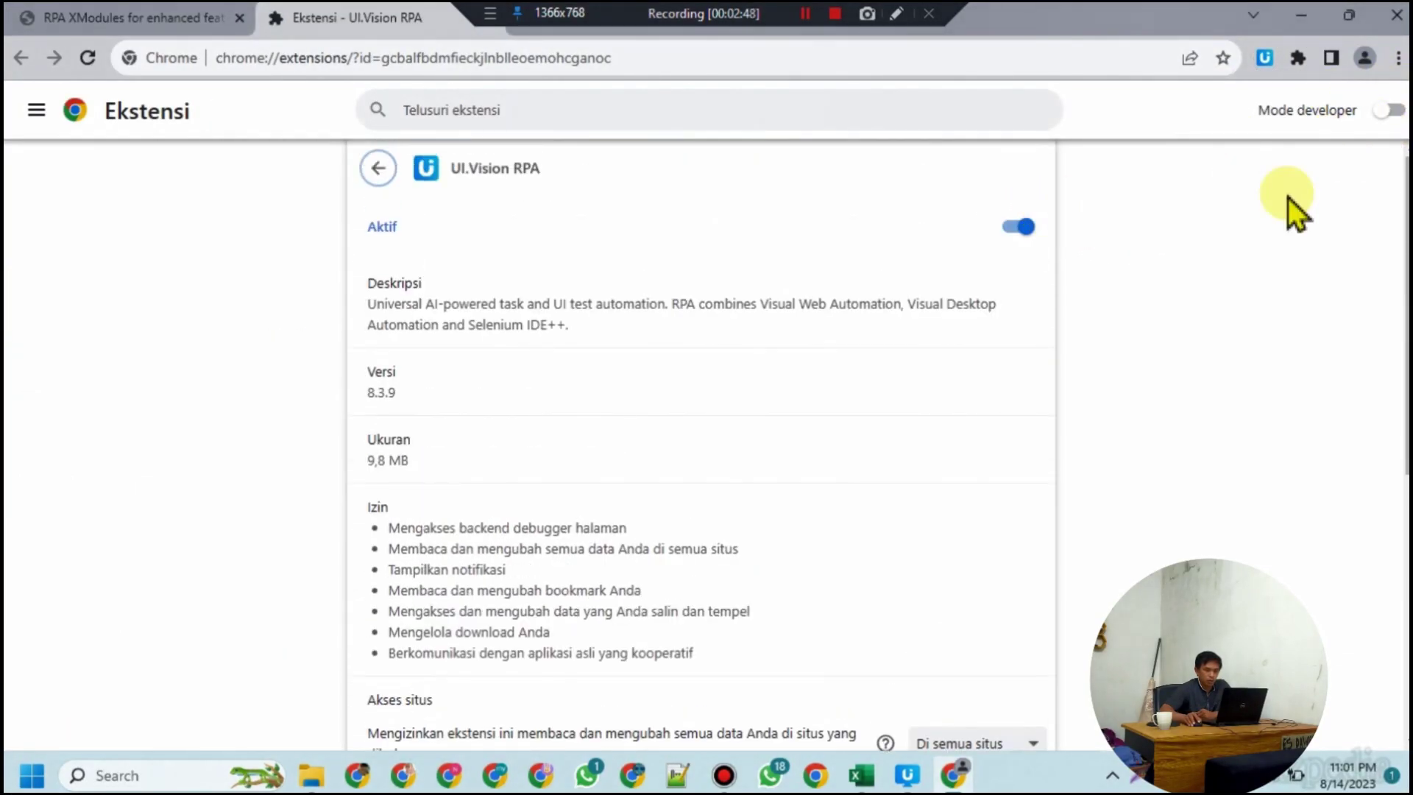
pyautogui.click(1388, 111)
pyautogui.scroll(-7, 968, 253)
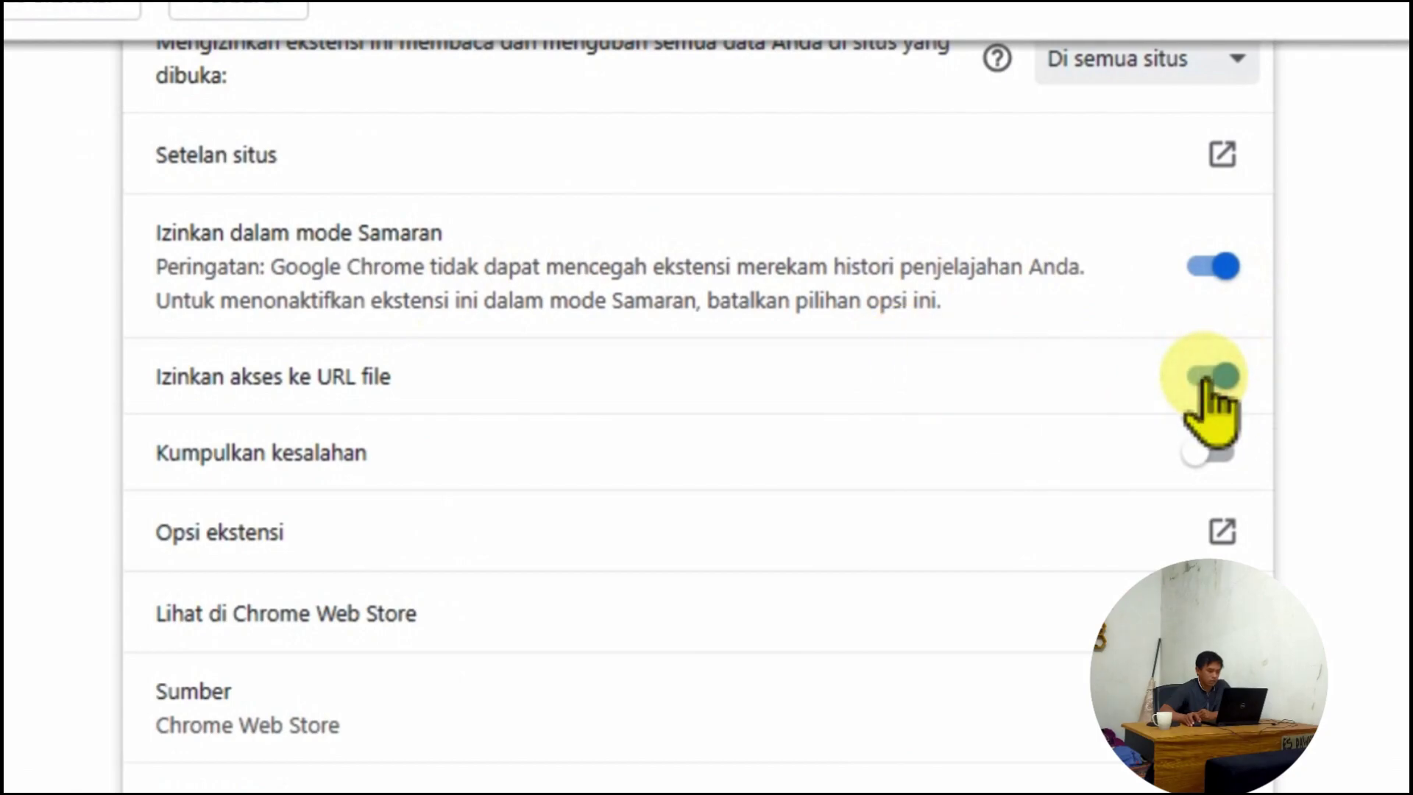
pyautogui.click(1212, 452)
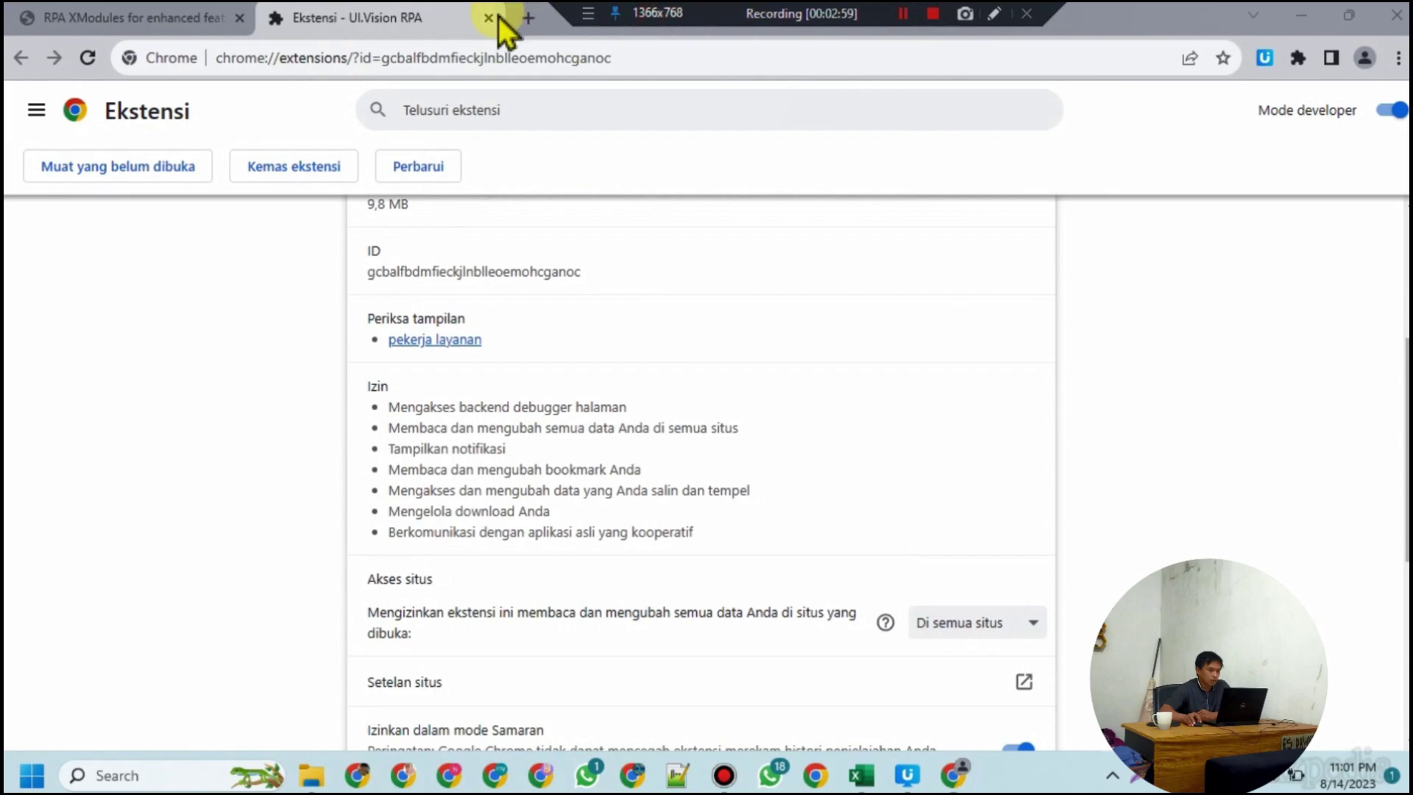
pyautogui.click(484, 17)
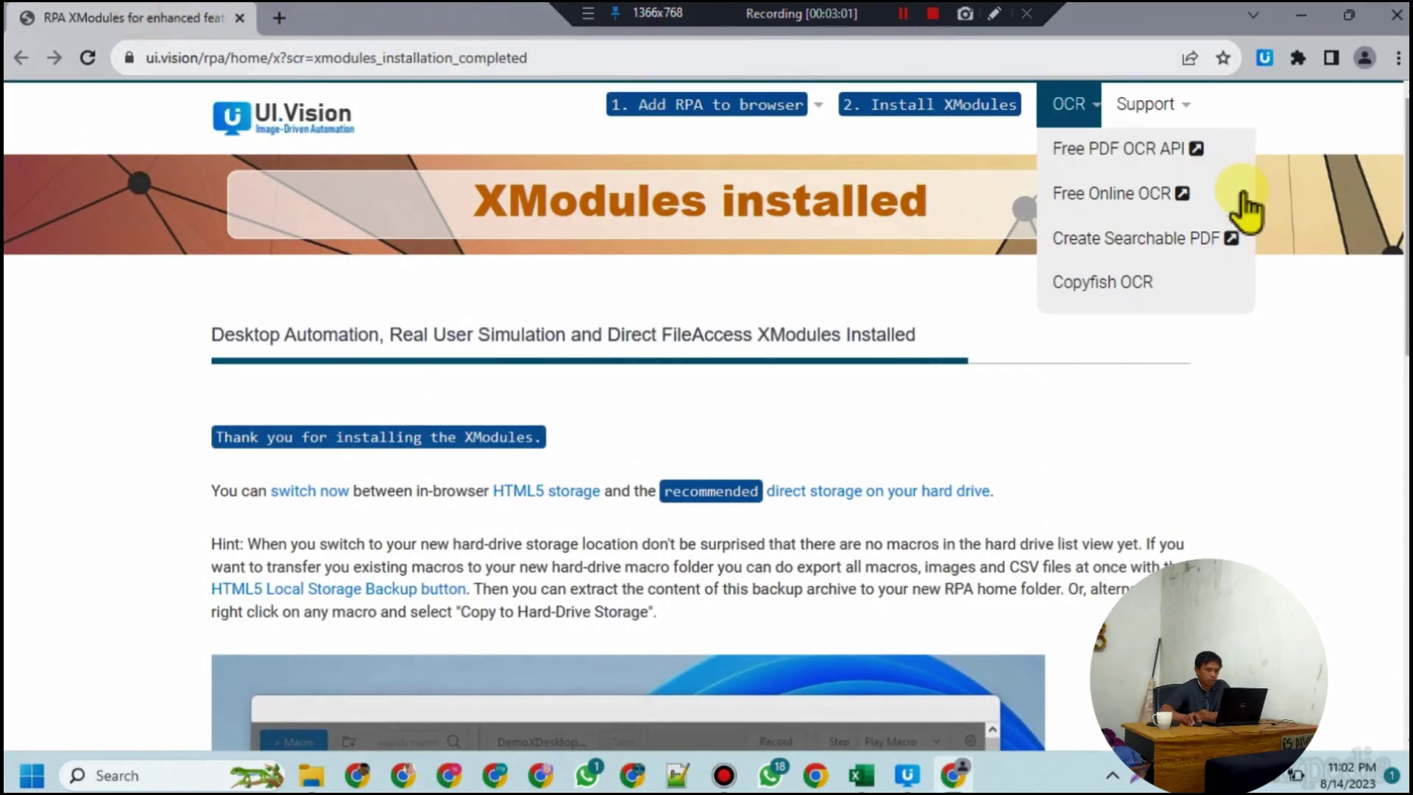
# Step: Open the UI.Vision RPA settings and set the replay command interval to Fast (no delay)
pyautogui.click(1263, 59)
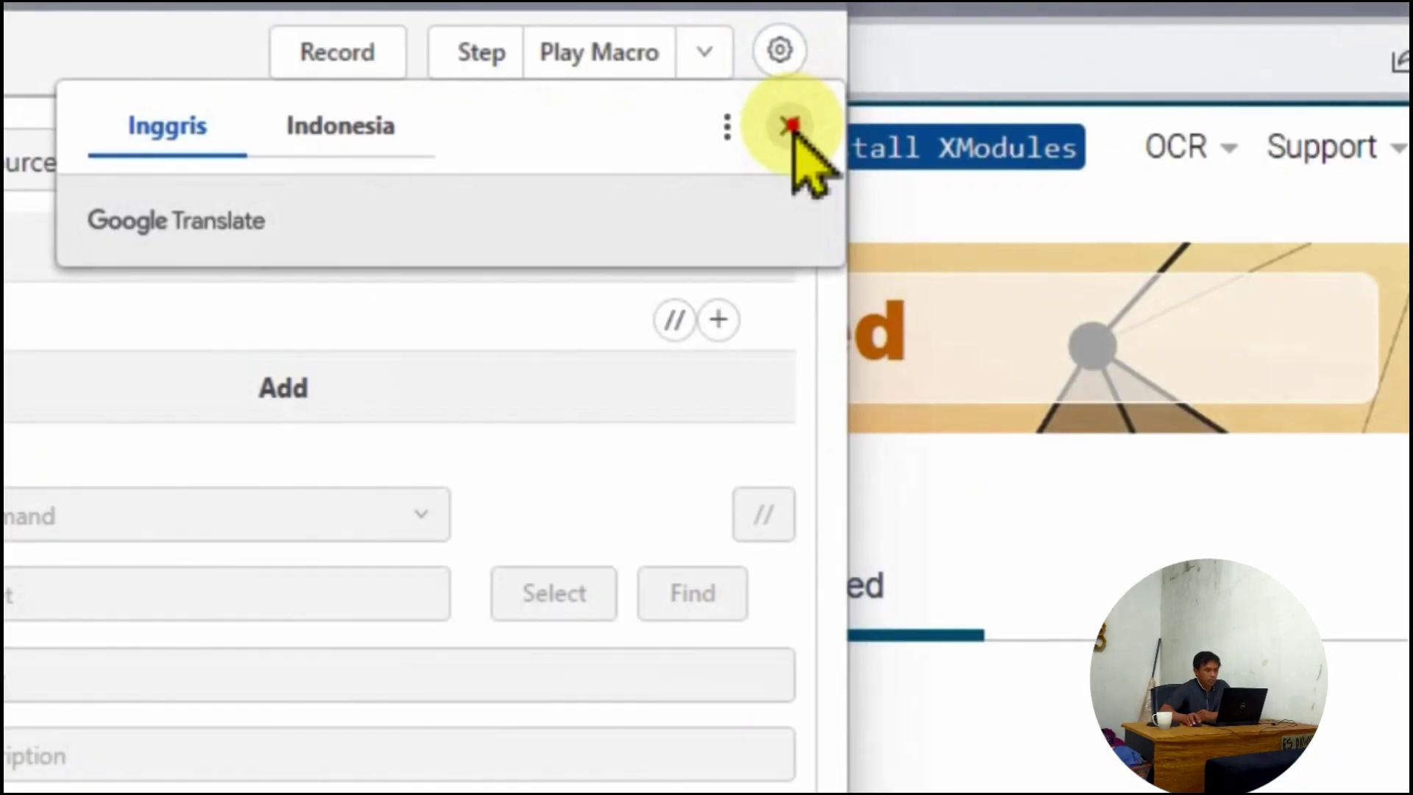
pyautogui.click(866, 101)
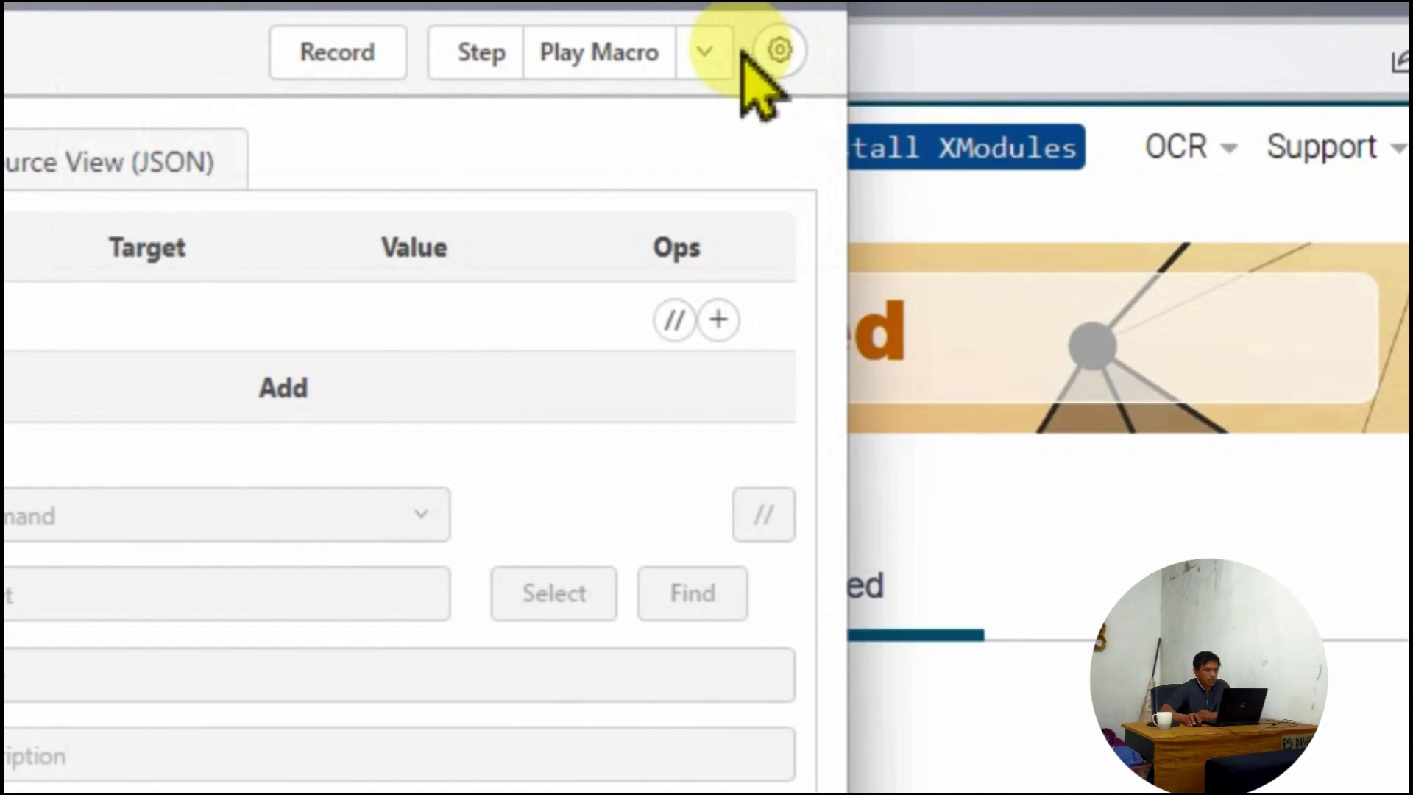
pyautogui.click(782, 51)
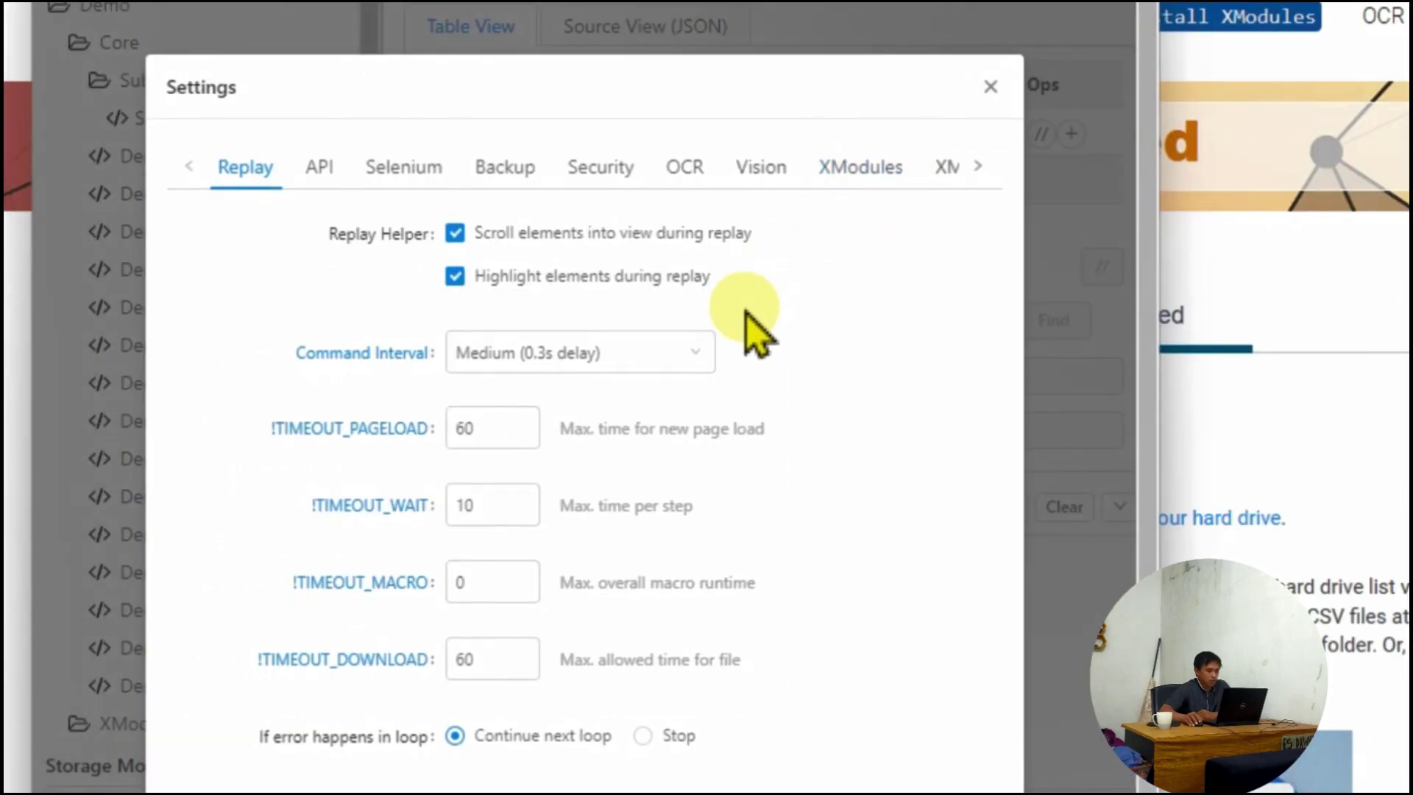
pyautogui.click(626, 351)
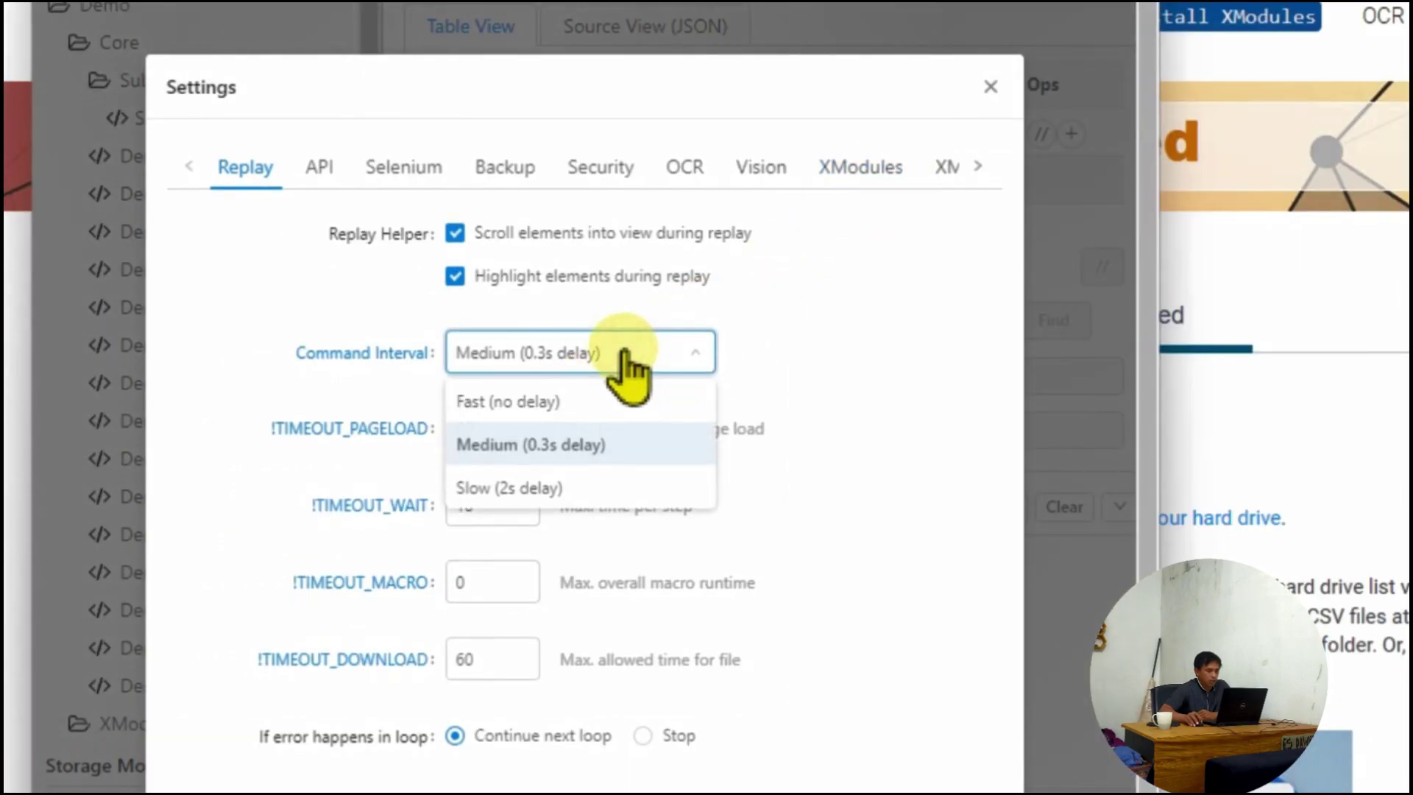
pyautogui.click(552, 403)
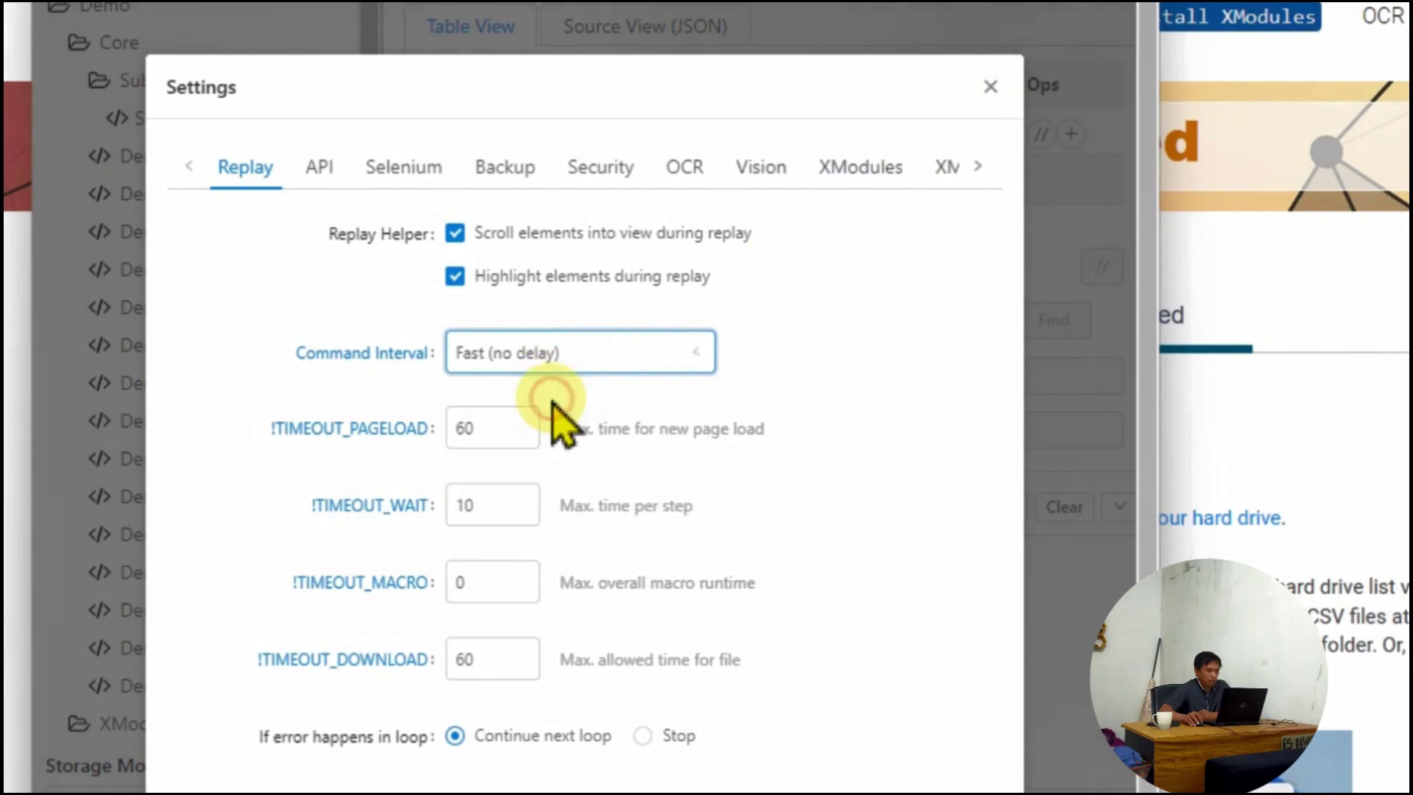
# Step: Set the !TIMEOUT_WAIT replay value to 0 and keep !TIMEOUT_PAGELOAD at 60
pyautogui.doubleClick(486, 438)
pyautogui.write('0')
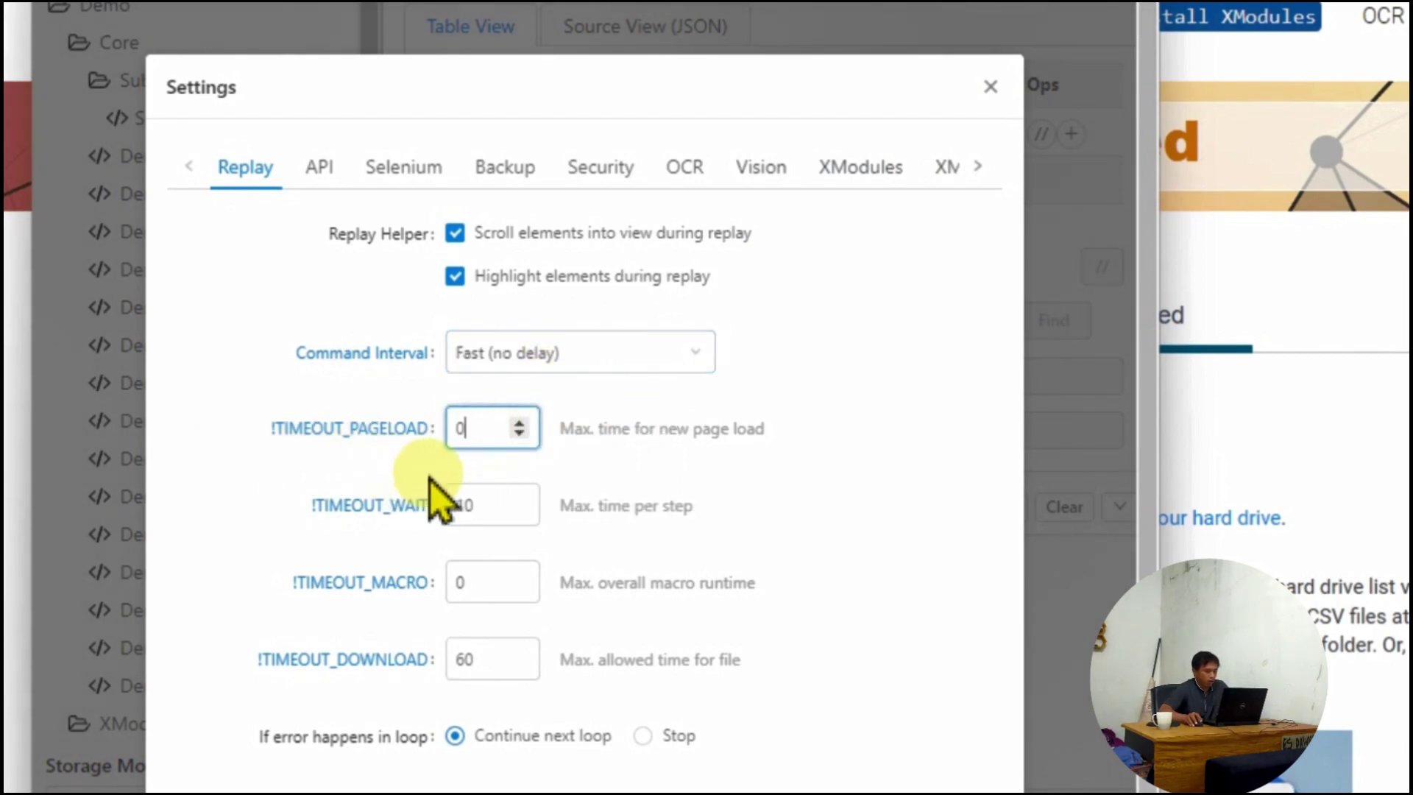
pyautogui.doubleClick(454, 501)
pyautogui.write('0')
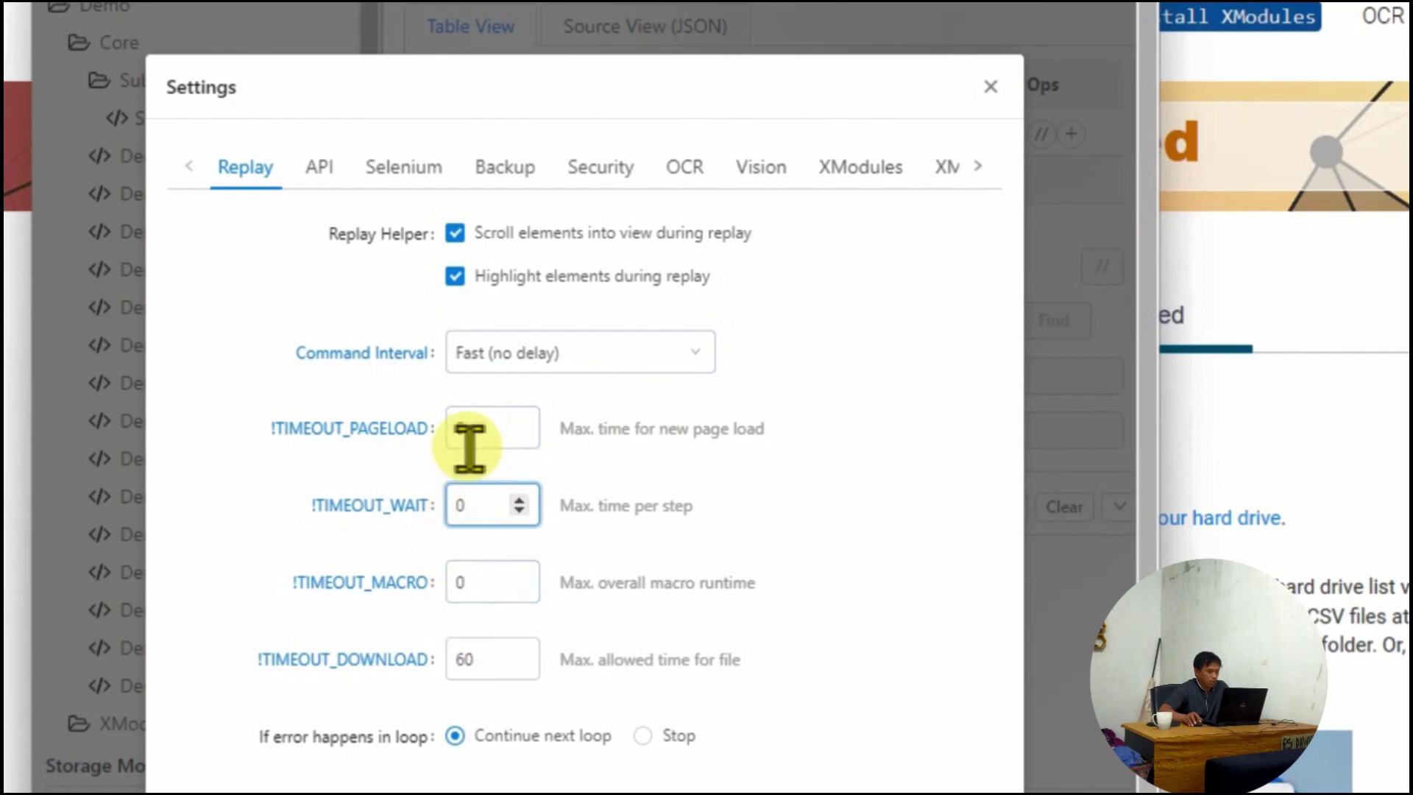
pyautogui.click(454, 425)
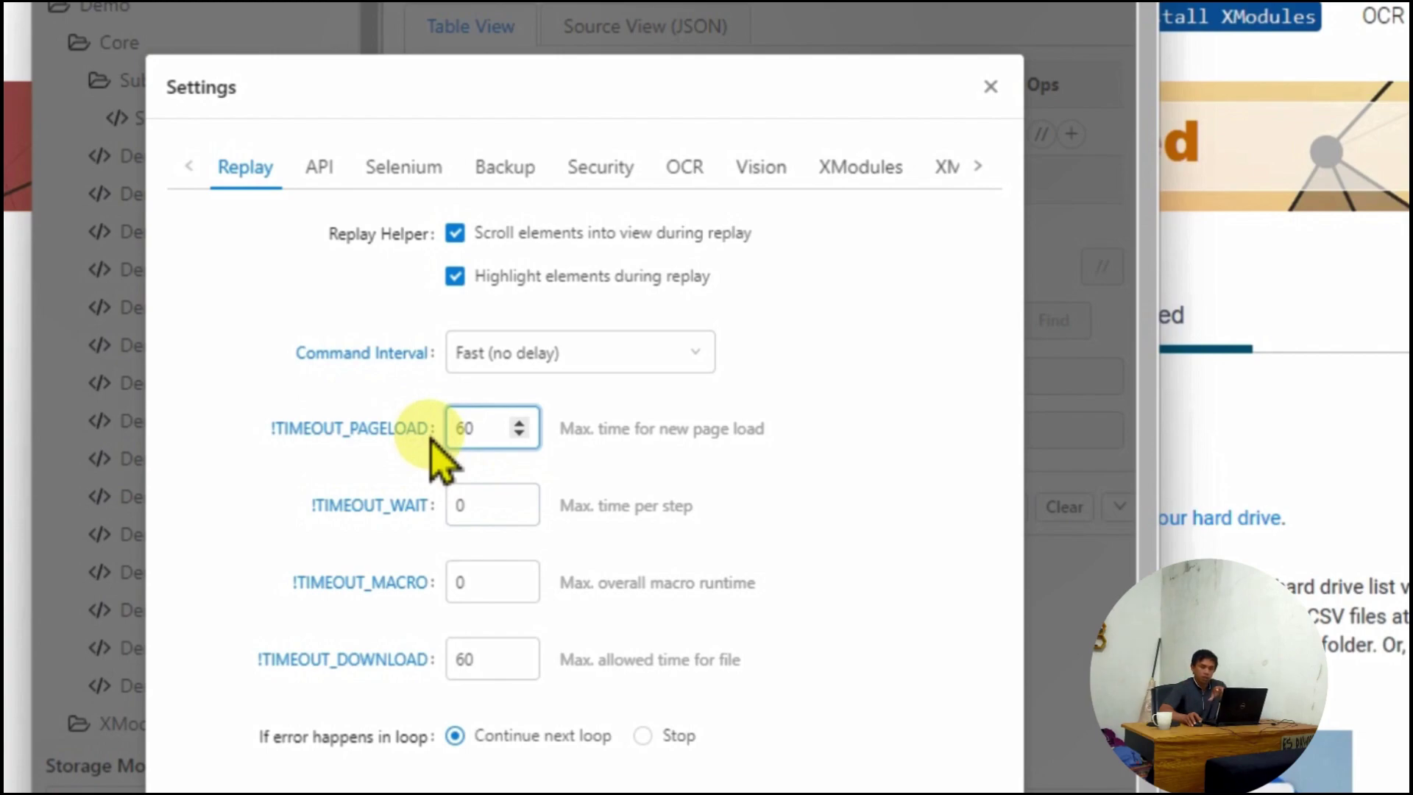
pyautogui.click(480, 508)
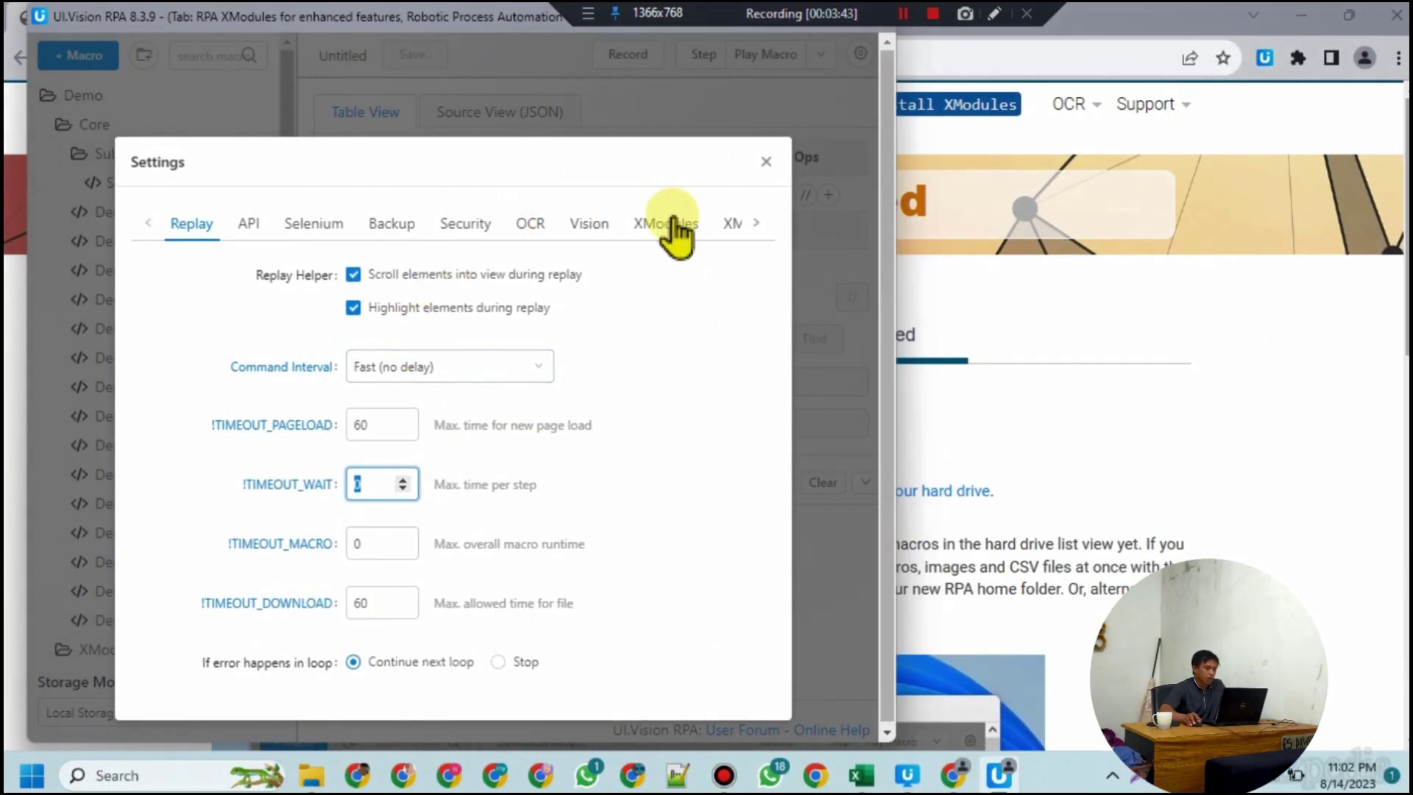
# Step: Test the FileAccess XModule from the XModules settings and close the settings
pyautogui.click(842, 169)
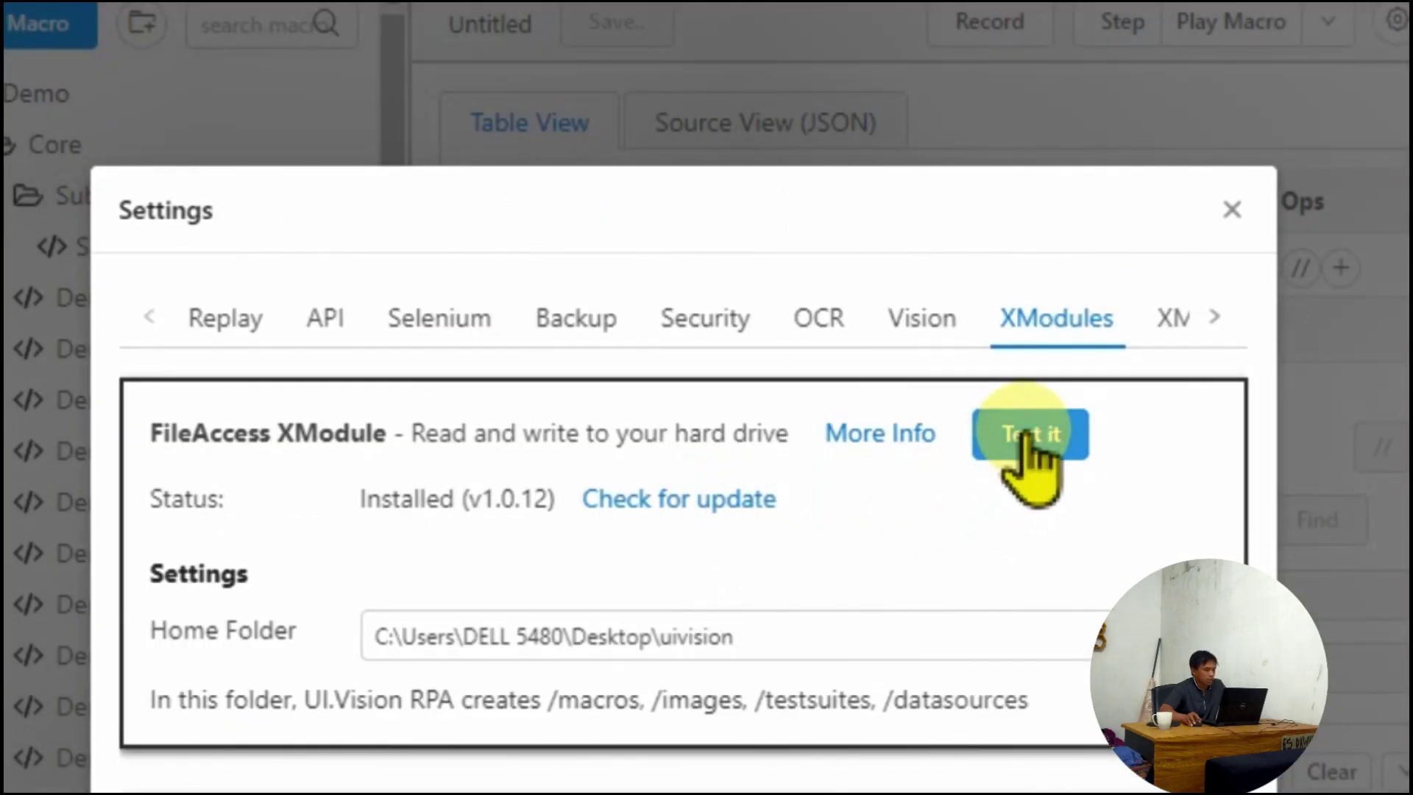
pyautogui.click(650, 291)
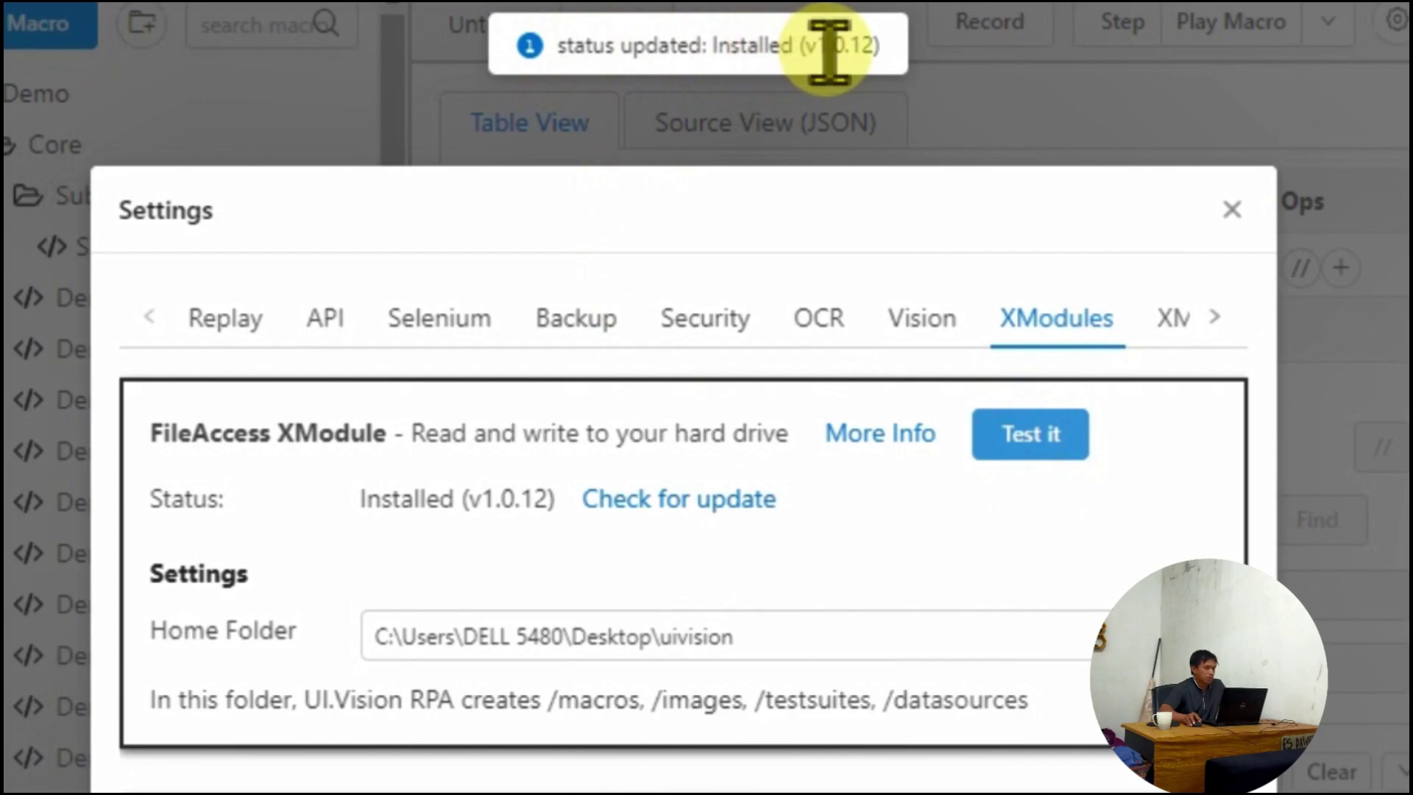
pyautogui.click(1232, 209)
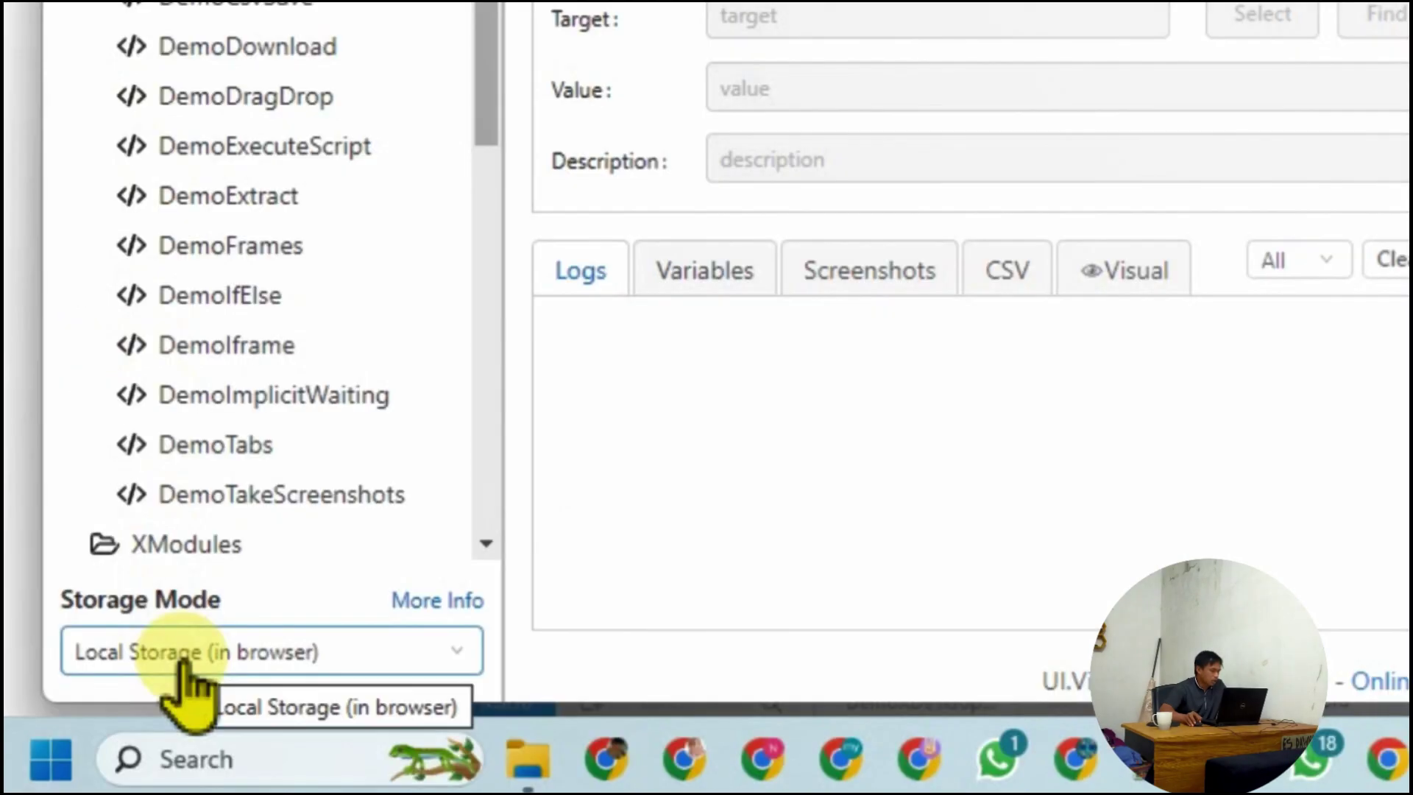
# Step: Set the macro storage mode to File system (on hard drive)
pyautogui.click(205, 644)
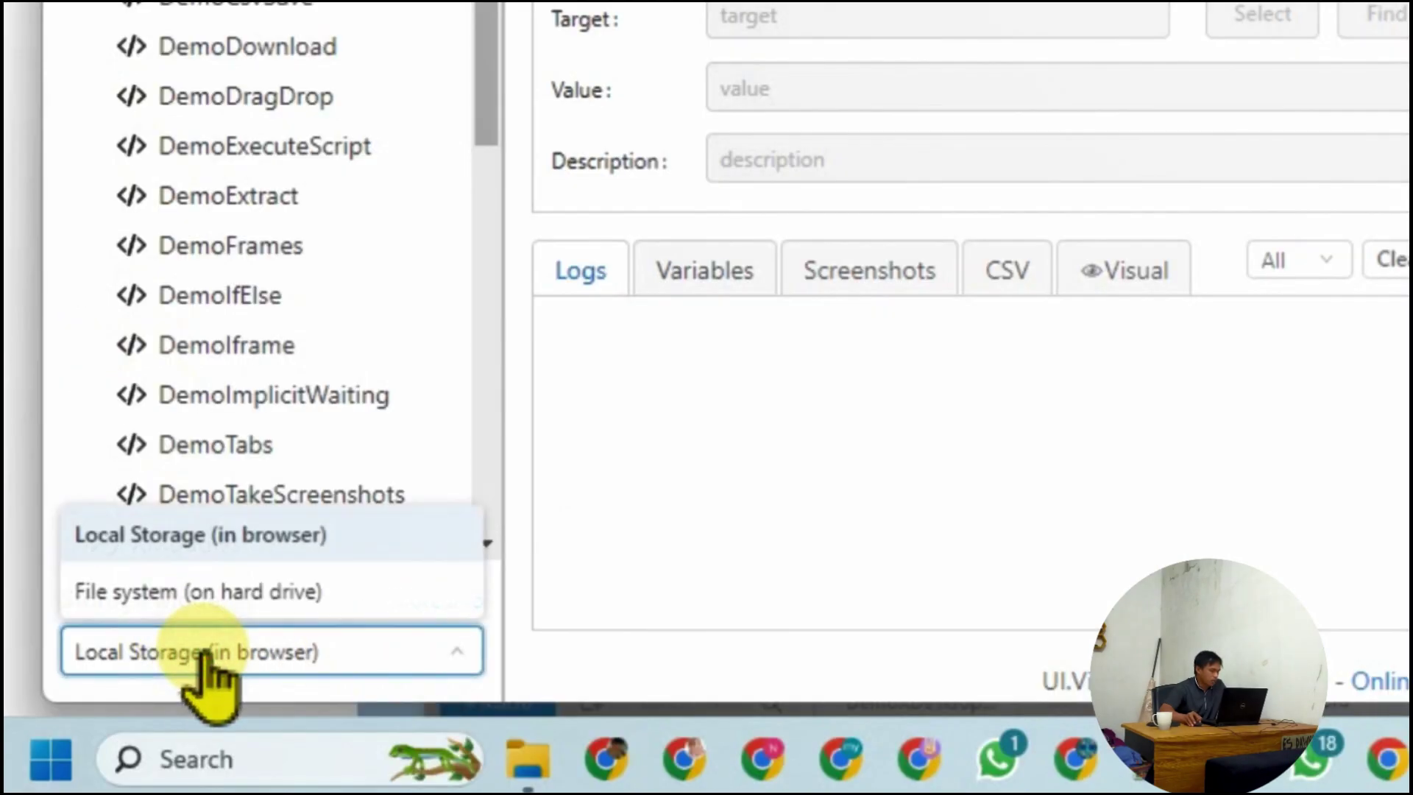
pyautogui.click(232, 593)
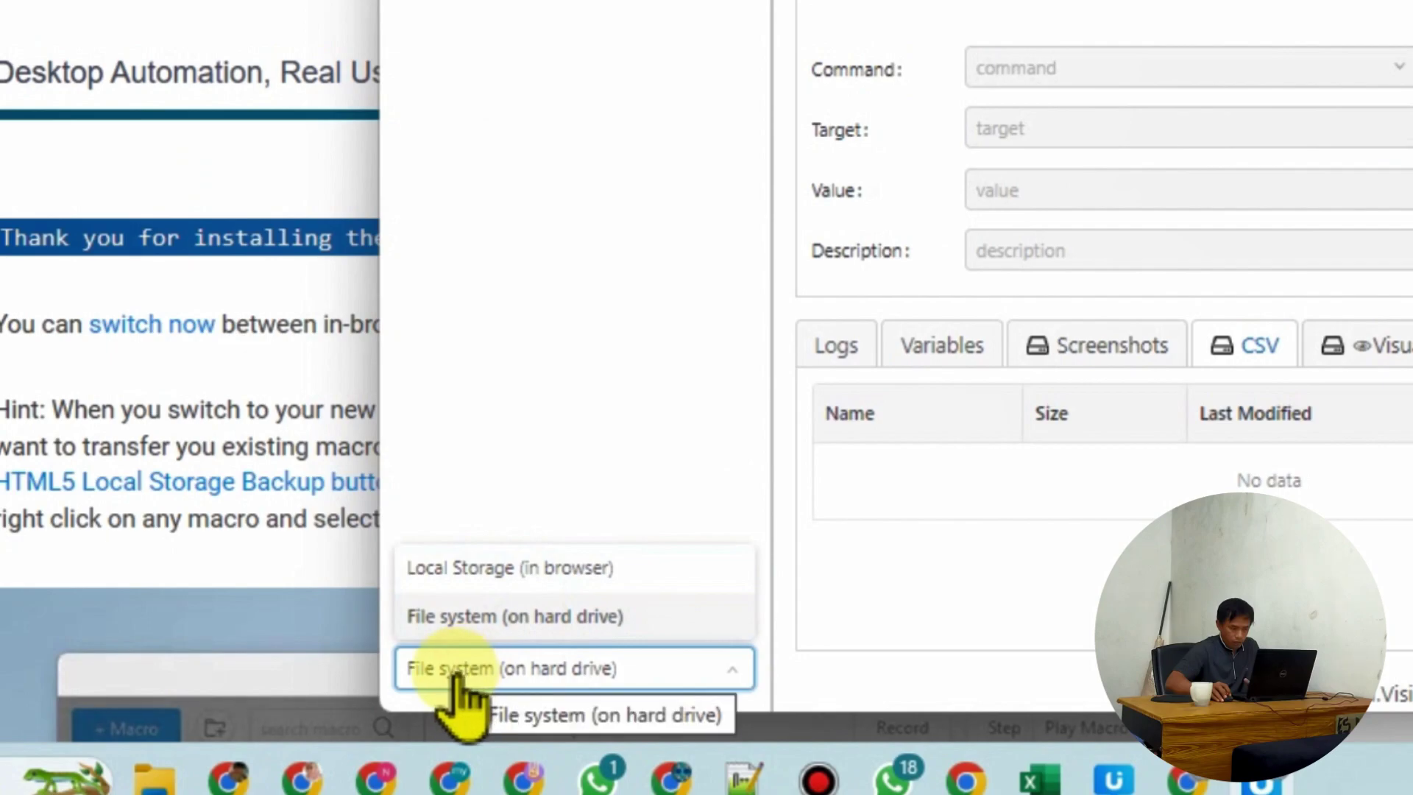
pyautogui.click(618, 692)
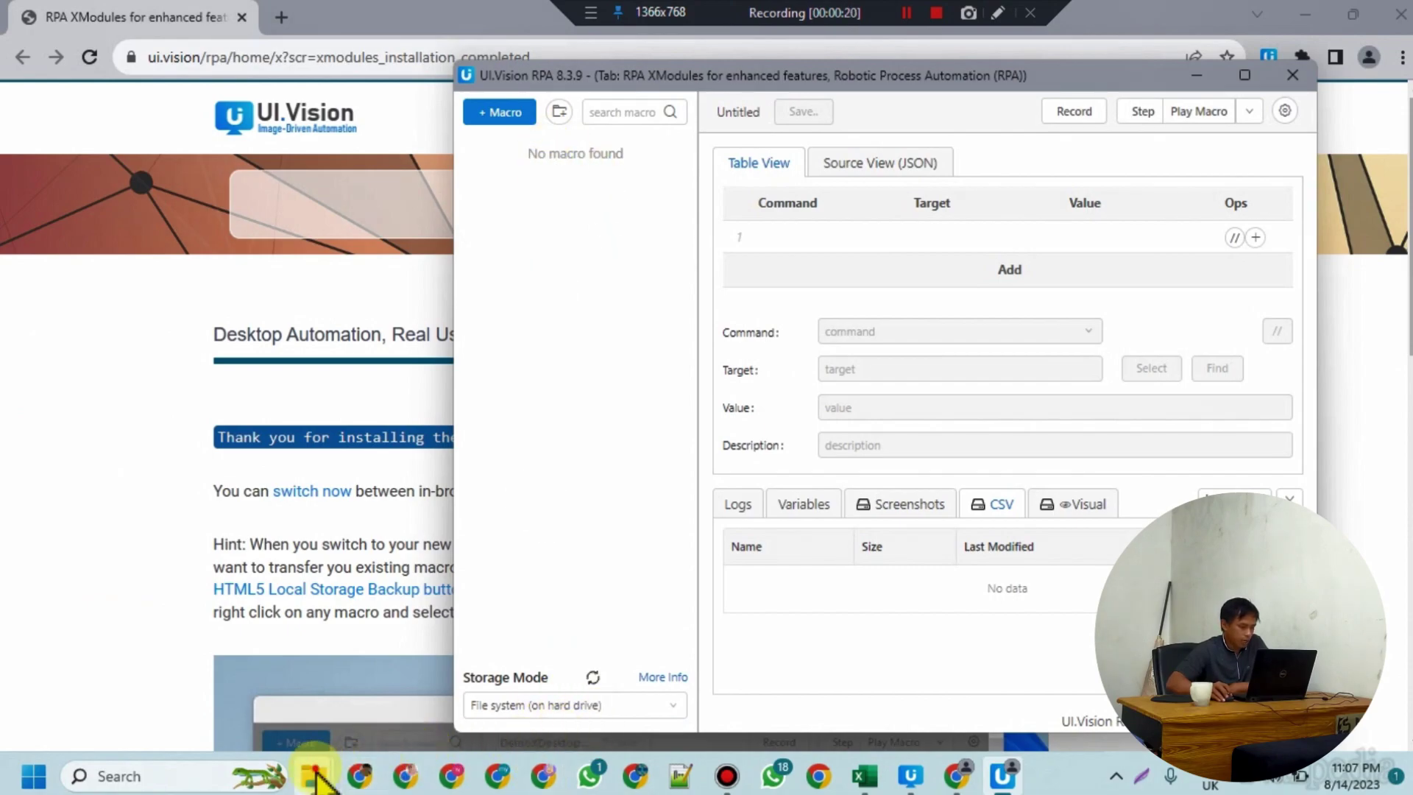
# Step: In File Explorer, open the macros folder inside the uivision folder on the Desktop and move its window aside to uncover the macro list
pyautogui.moveTo(316, 779)
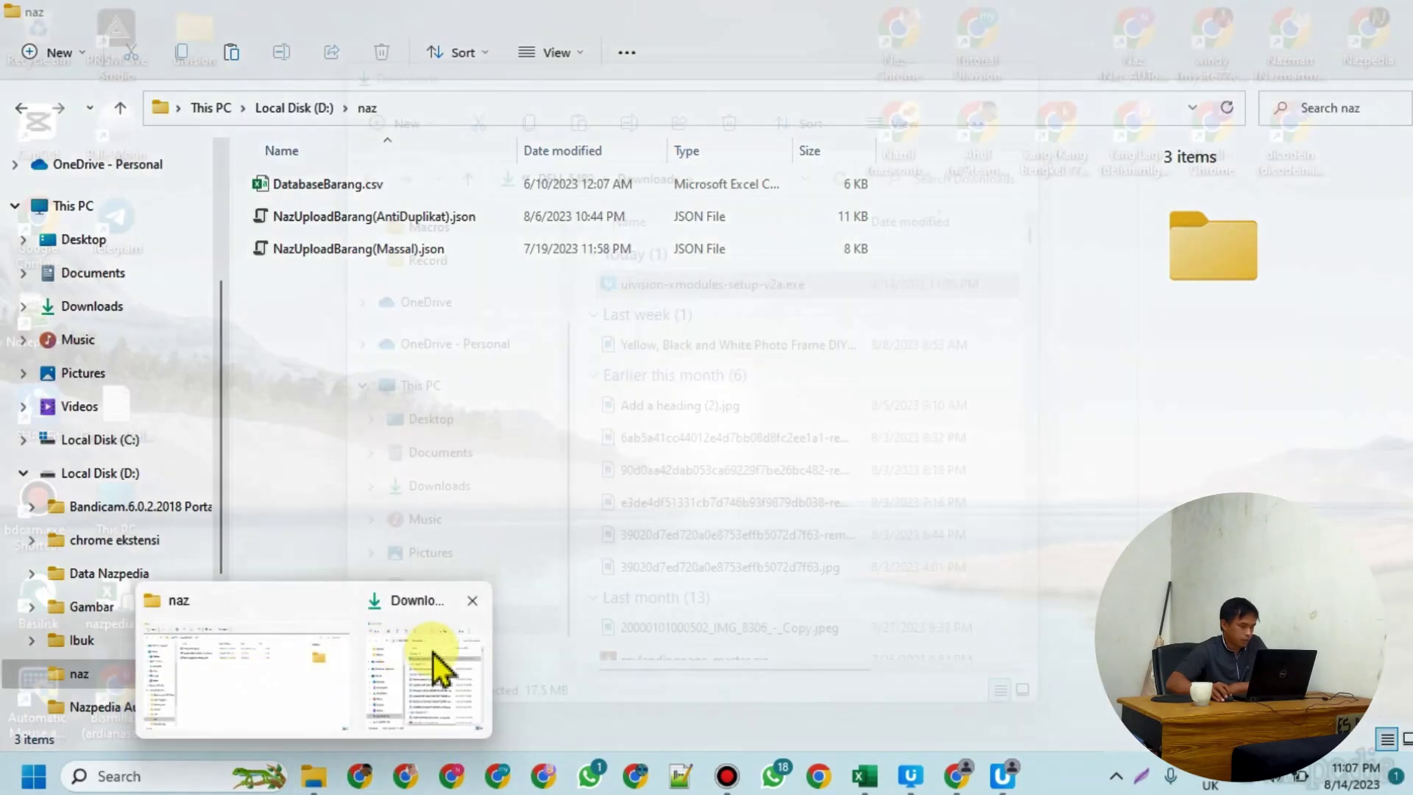
pyautogui.click(434, 666)
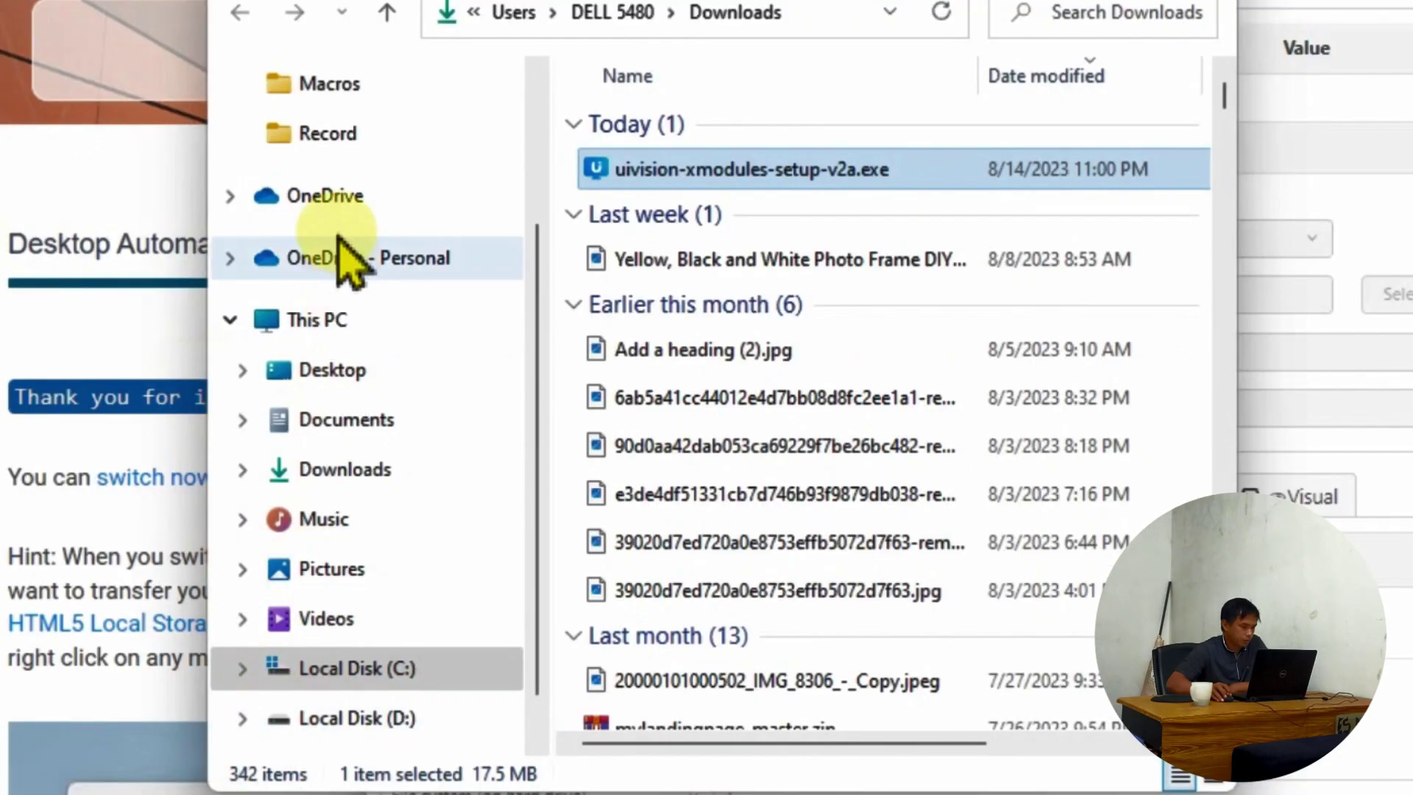
pyautogui.click(333, 375)
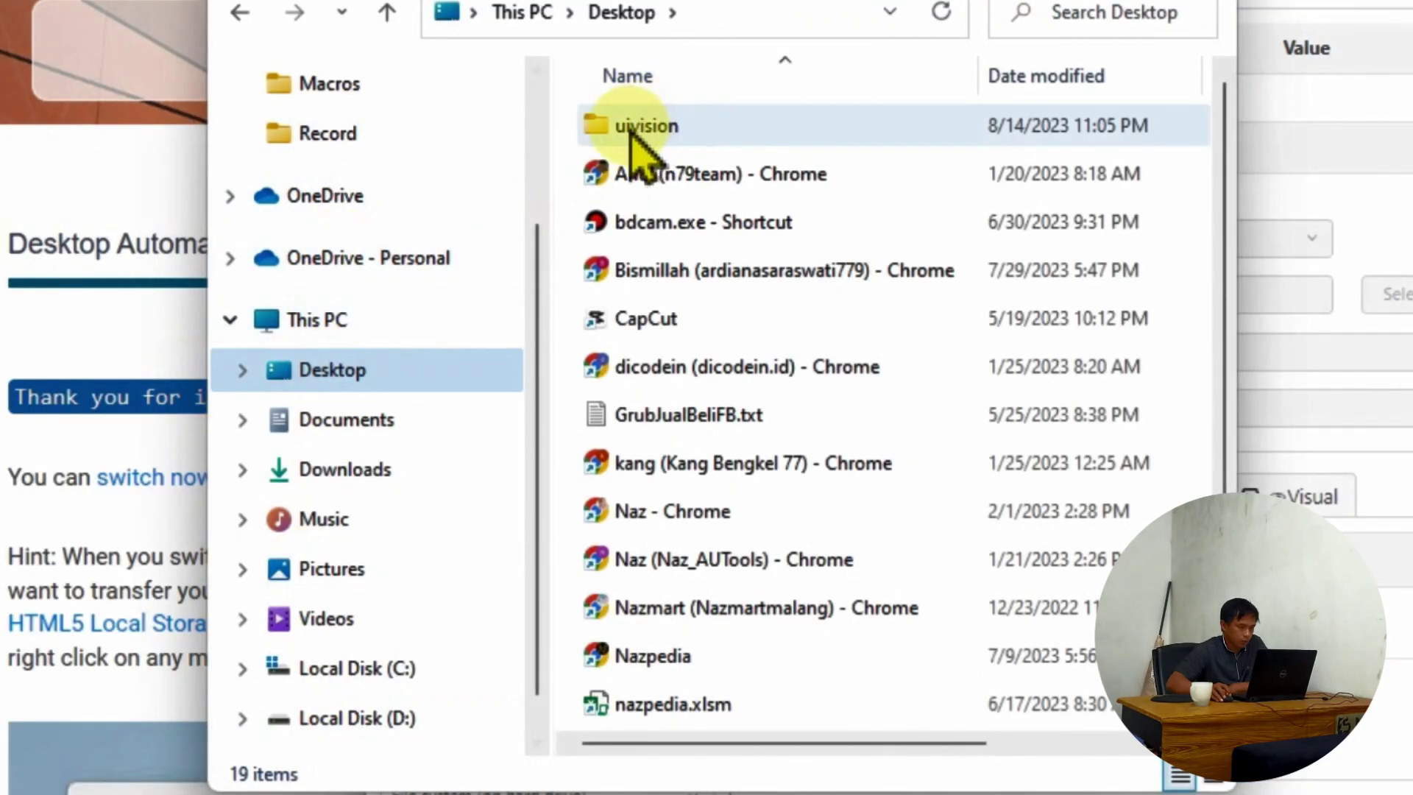
pyautogui.doubleClick(630, 129)
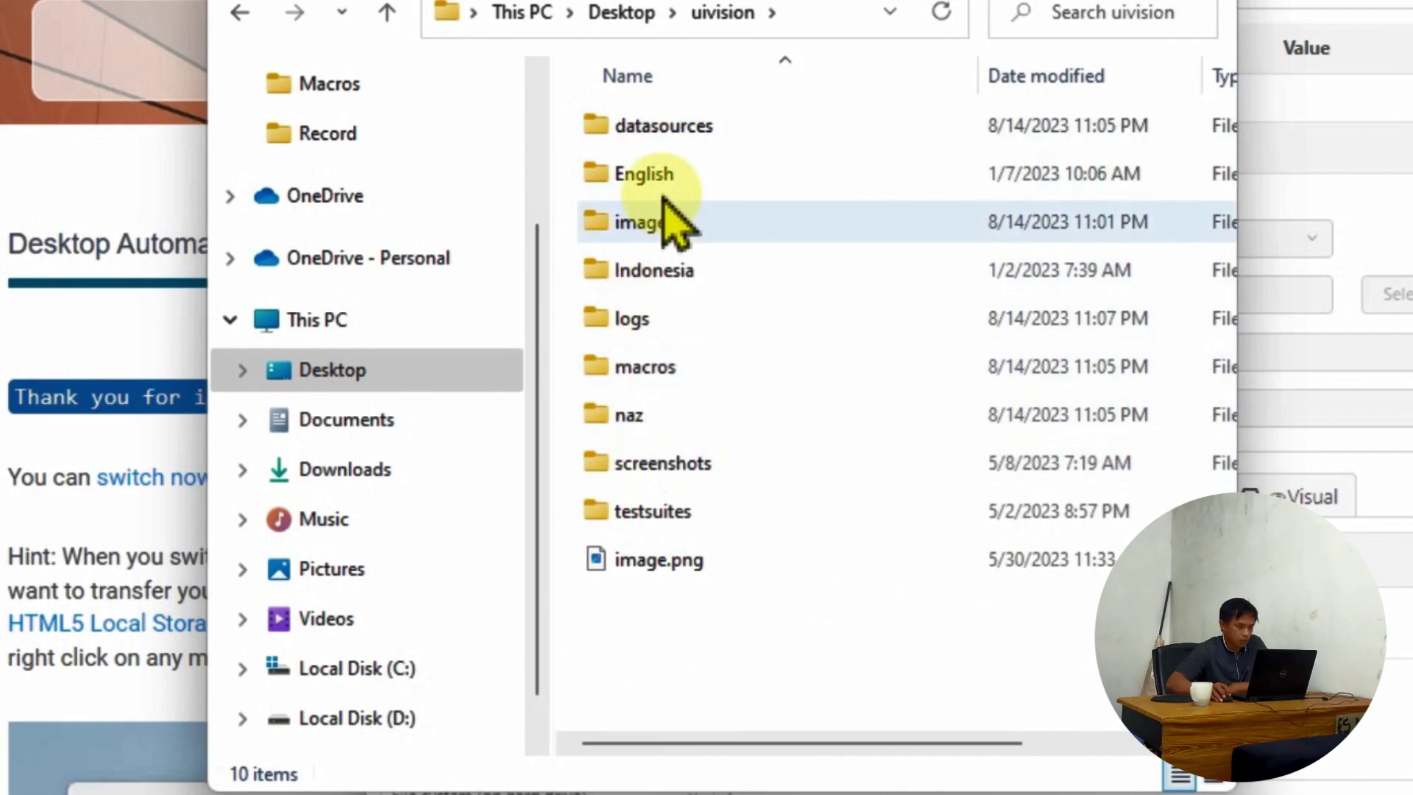
pyautogui.doubleClick(646, 367)
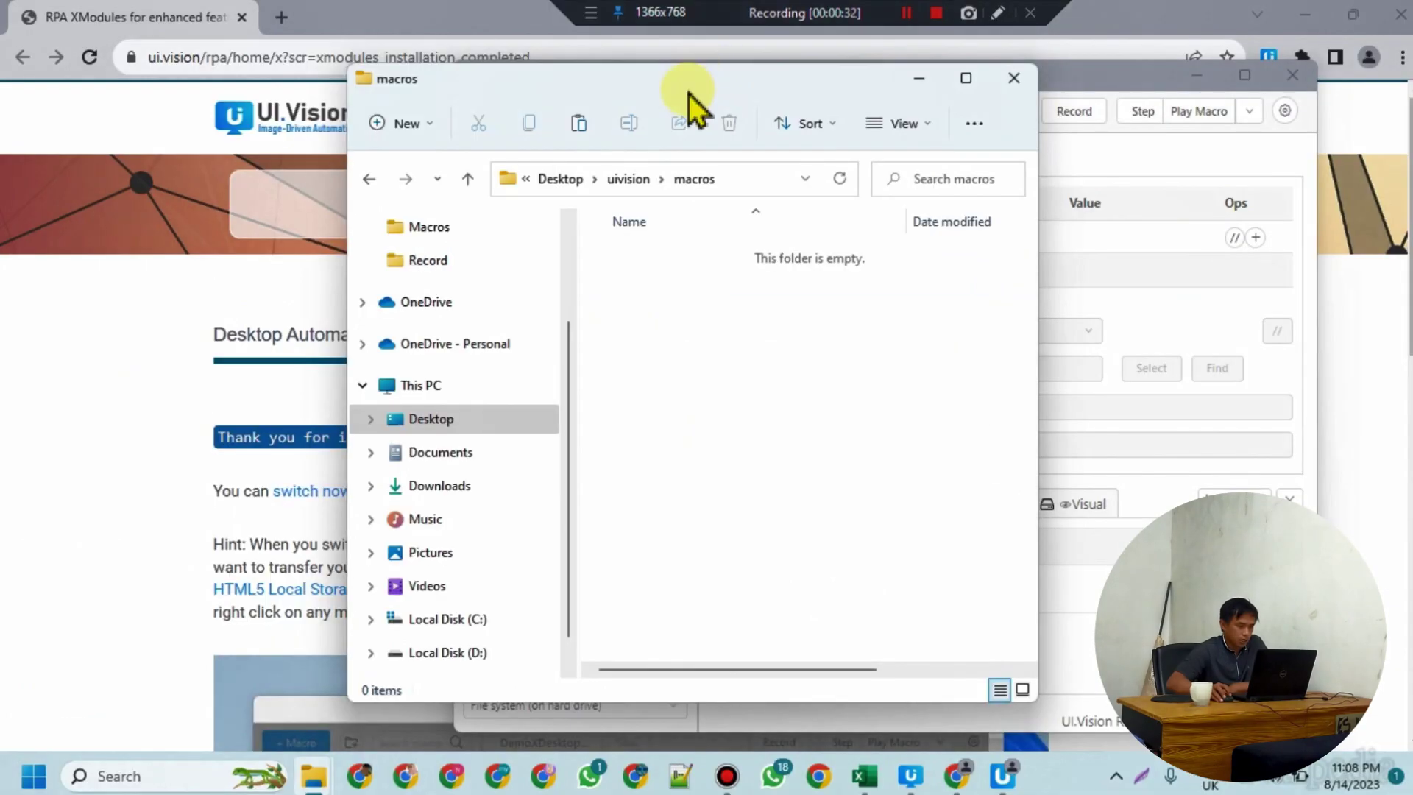
pyautogui.moveTo(689, 94); pyautogui.dragTo(1054, 169)
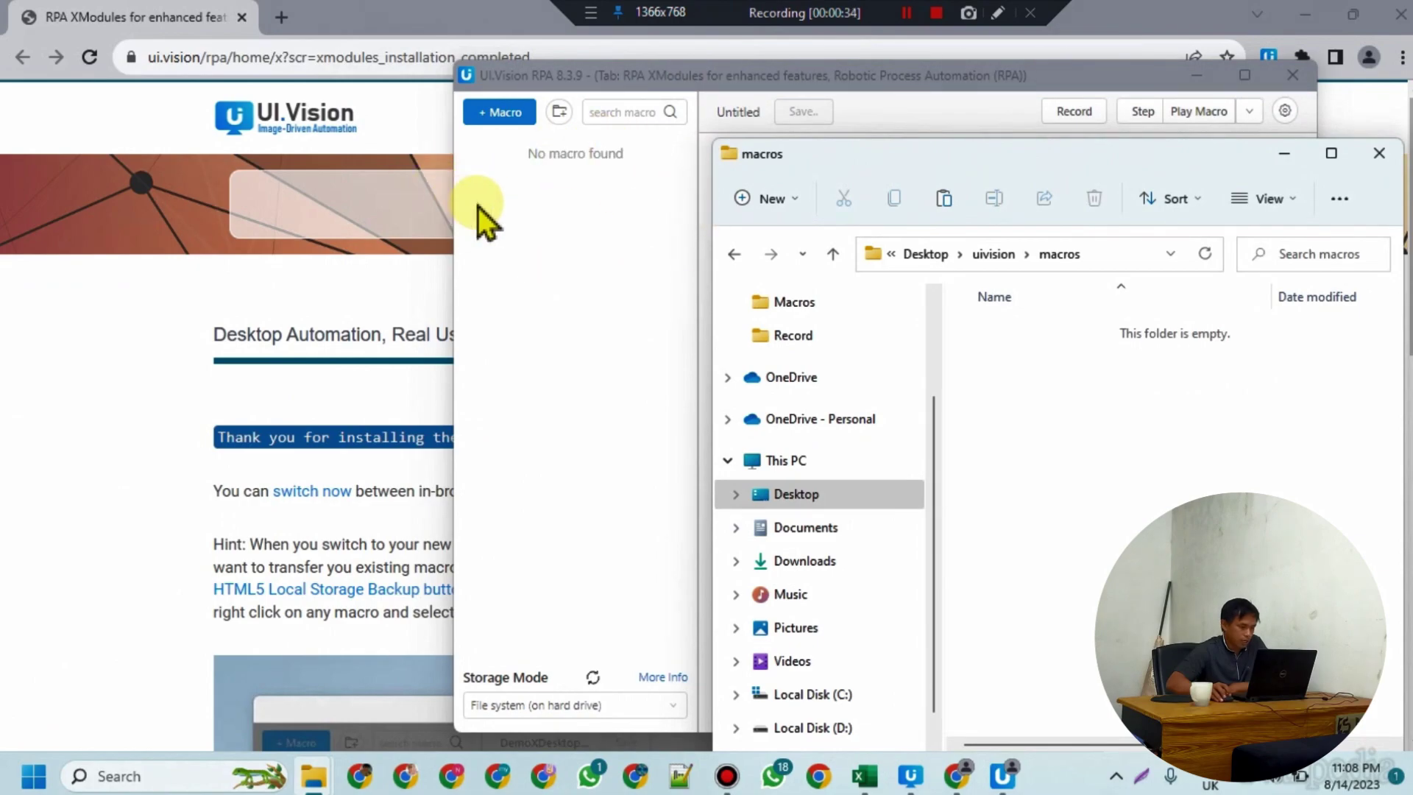
# Step: Switch to the naz folder on Local Disk (D:) and select the two NazUploadBarang JSON files
pyautogui.moveTo(322, 784)
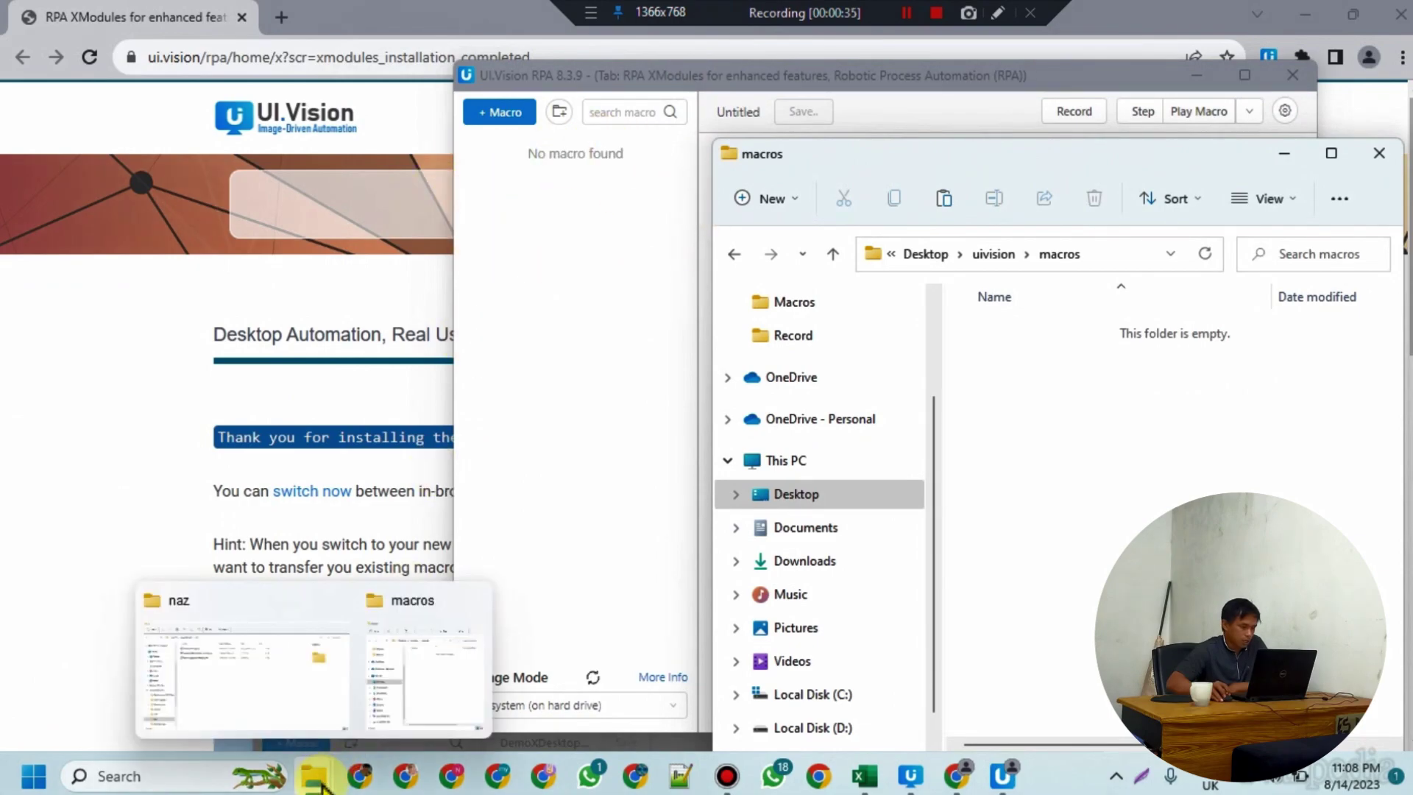
pyautogui.click(254, 705)
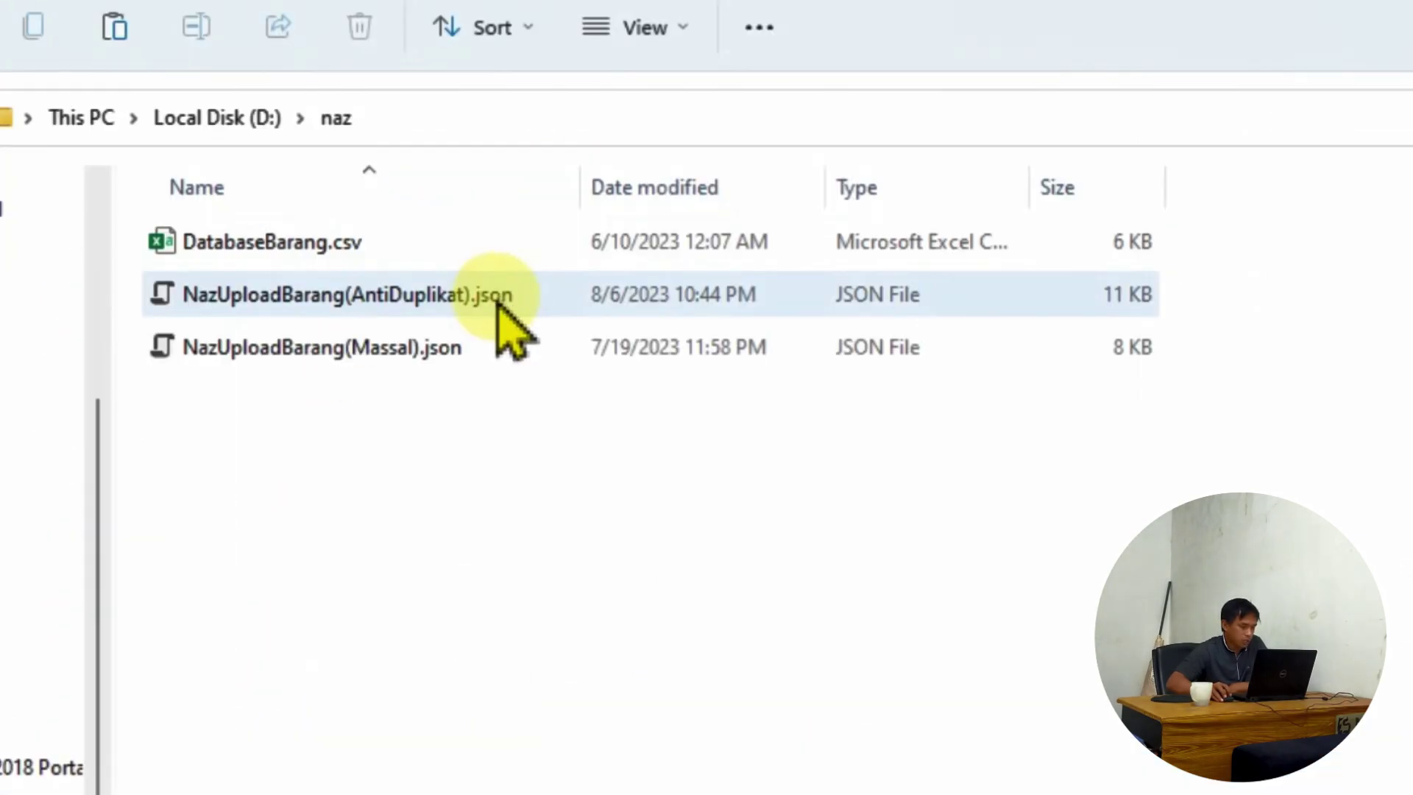
pyautogui.click(236, 359)
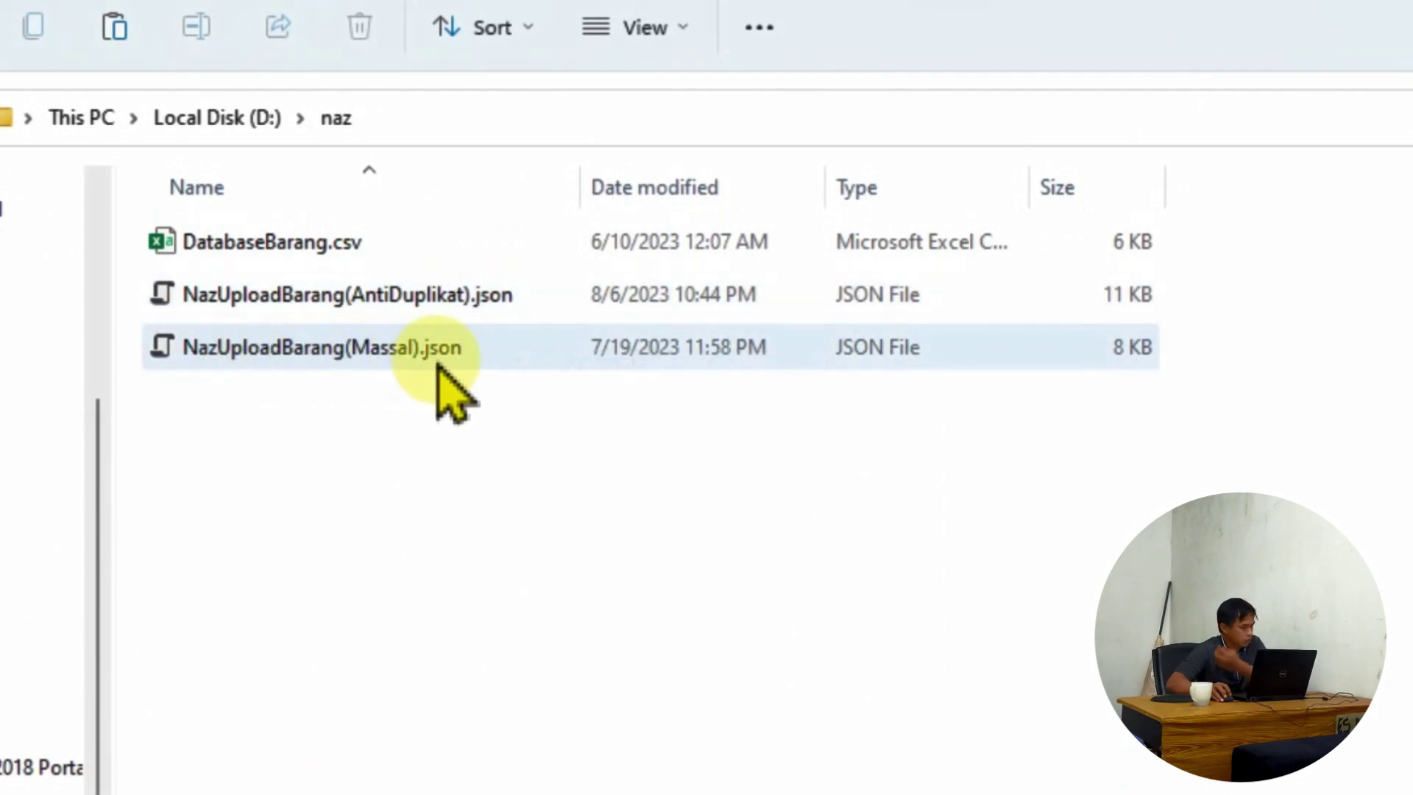
pyautogui.click(416, 307)
pyautogui.moveTo(271, 423); pyautogui.dragTo(477, 298)
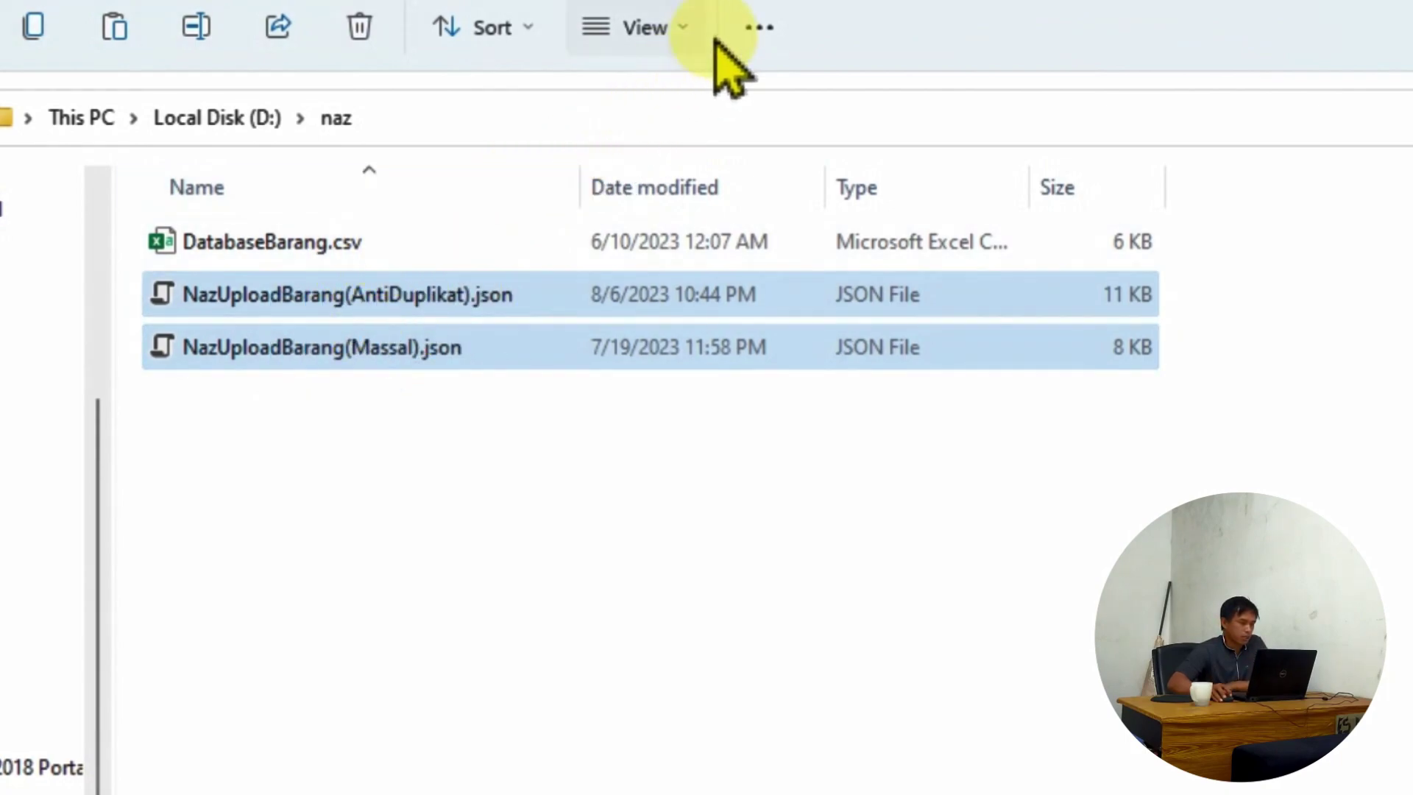
# Step: Make sure Hide extensions for known file types is unchecked in the folder view options and accept the dialog
pyautogui.click(755, 43)
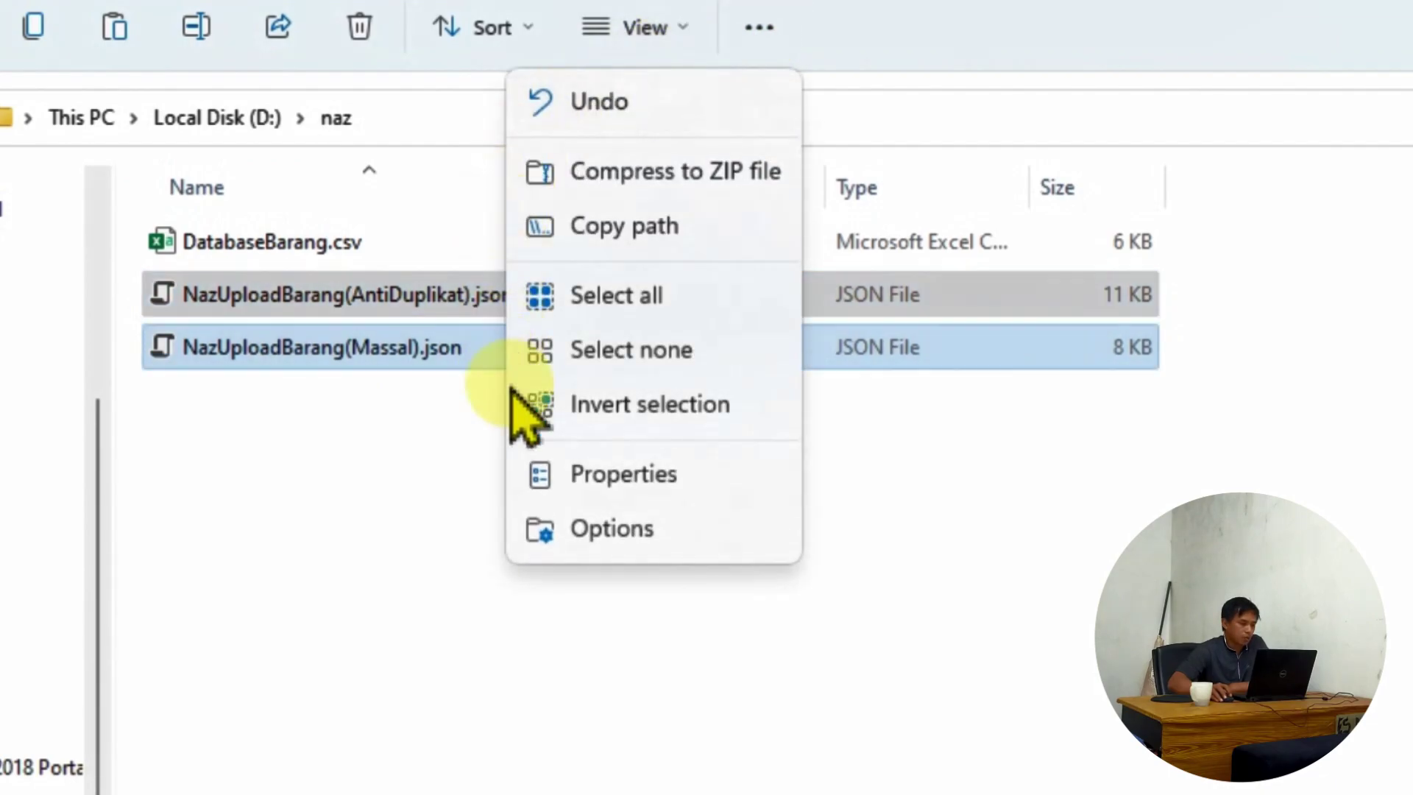
pyautogui.click(572, 533)
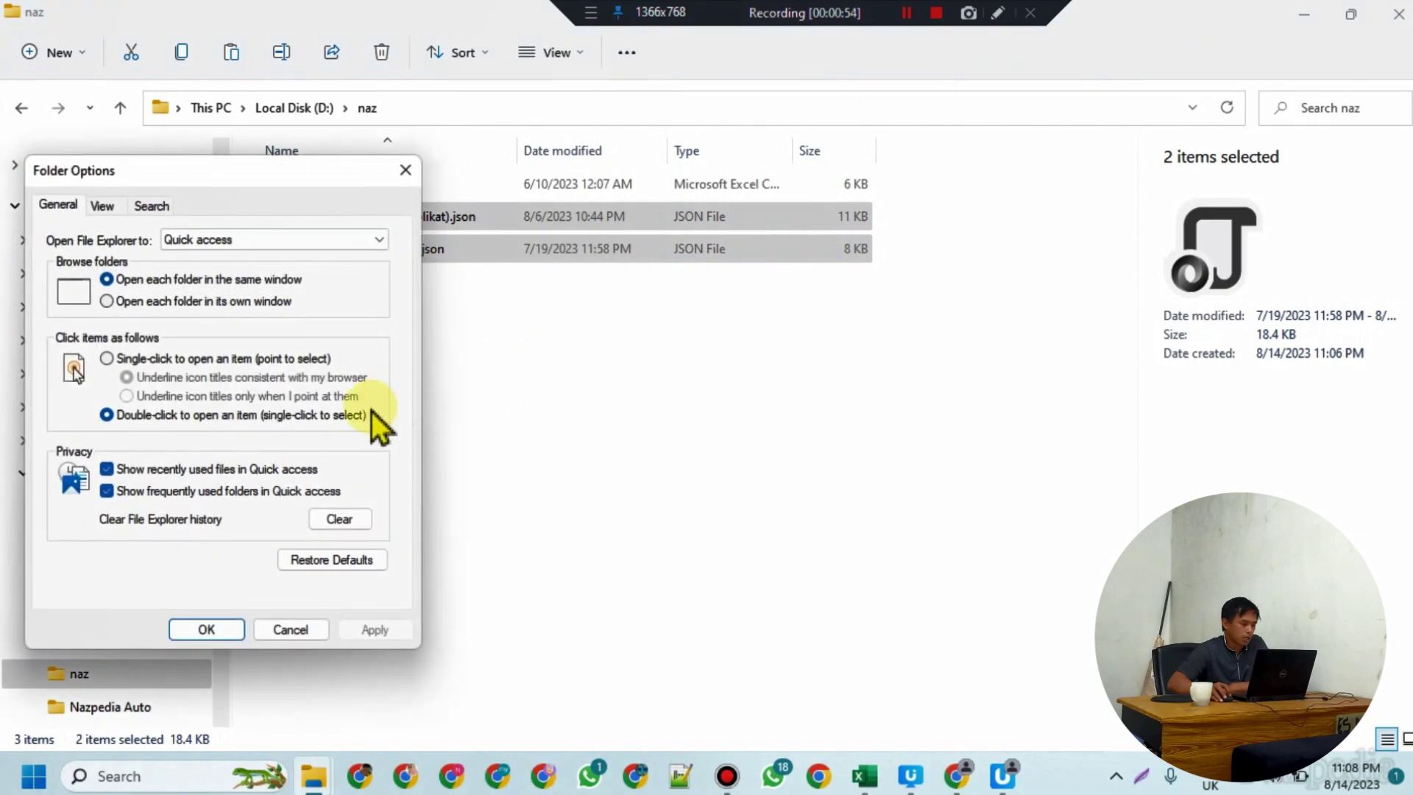
pyautogui.moveTo(221, 179); pyautogui.dragTo(548, 170)
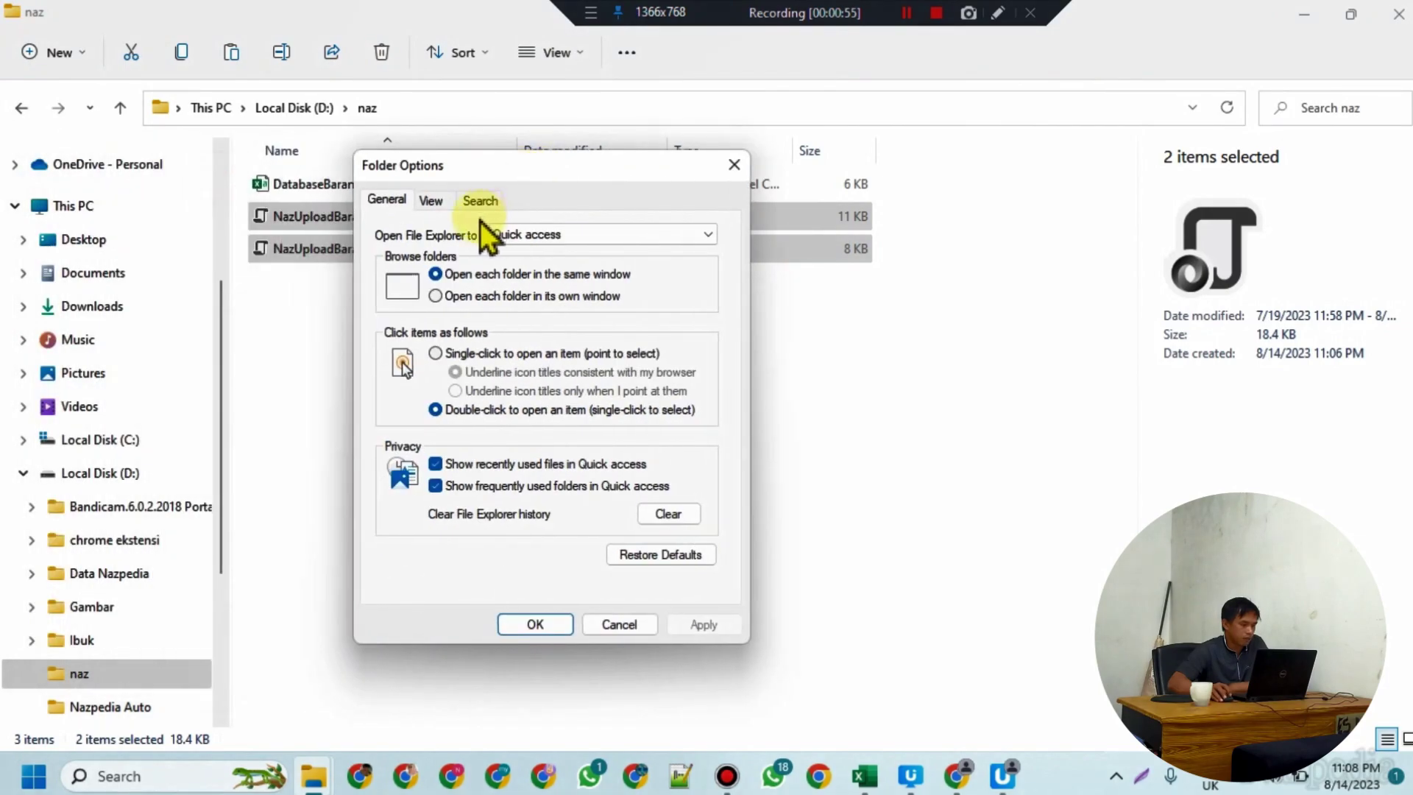
pyautogui.click(434, 201)
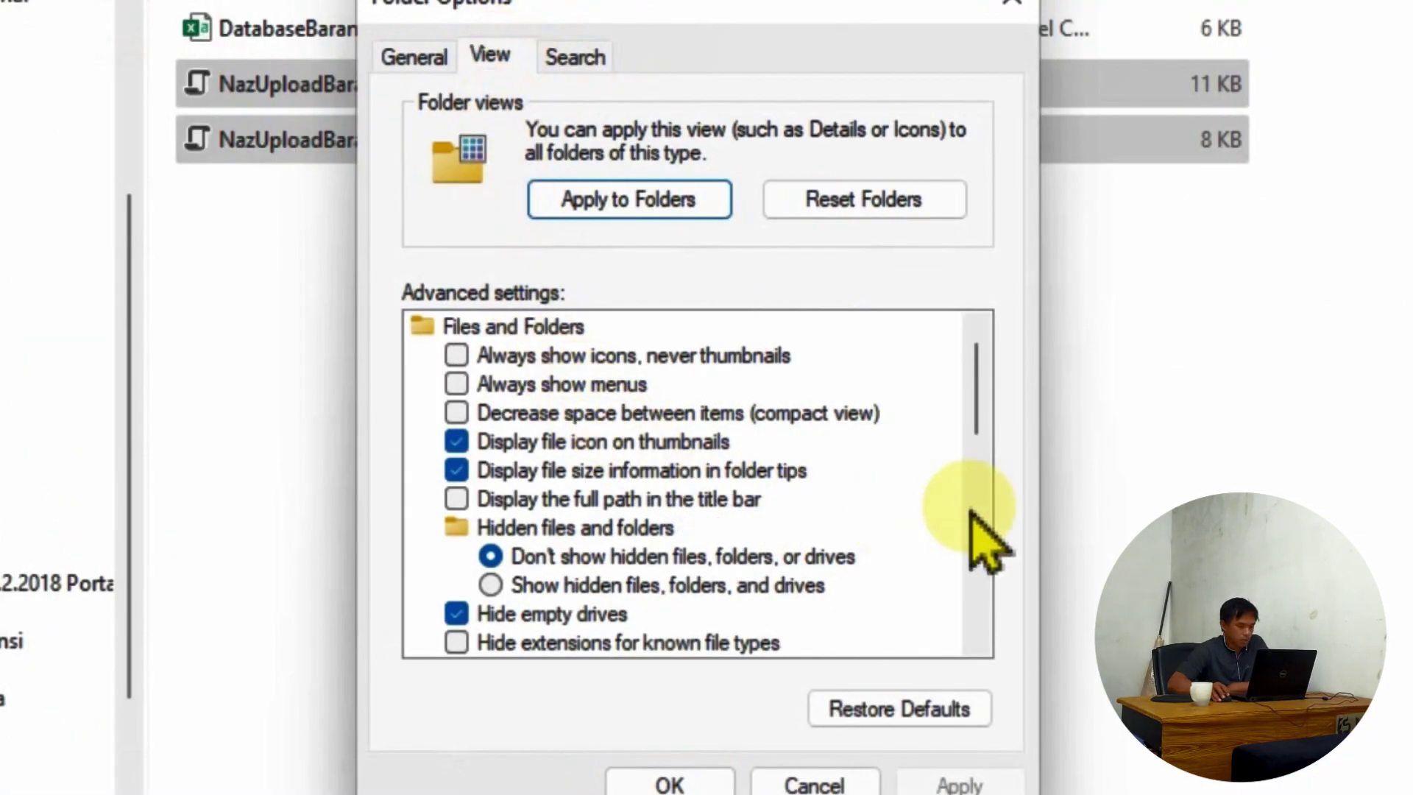
pyautogui.moveTo(983, 384); pyautogui.dragTo(983, 427)
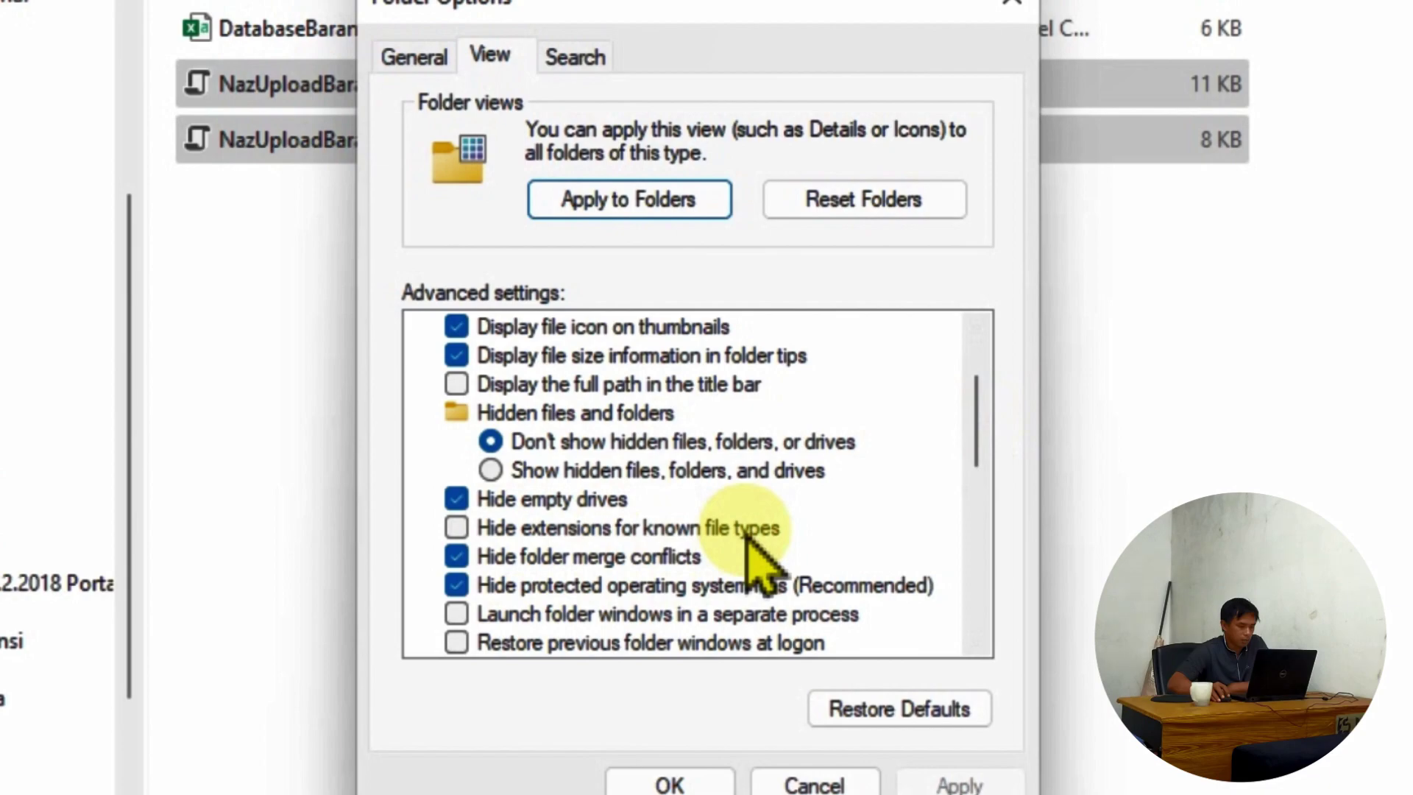
pyautogui.click(457, 530)
pyautogui.click(456, 529)
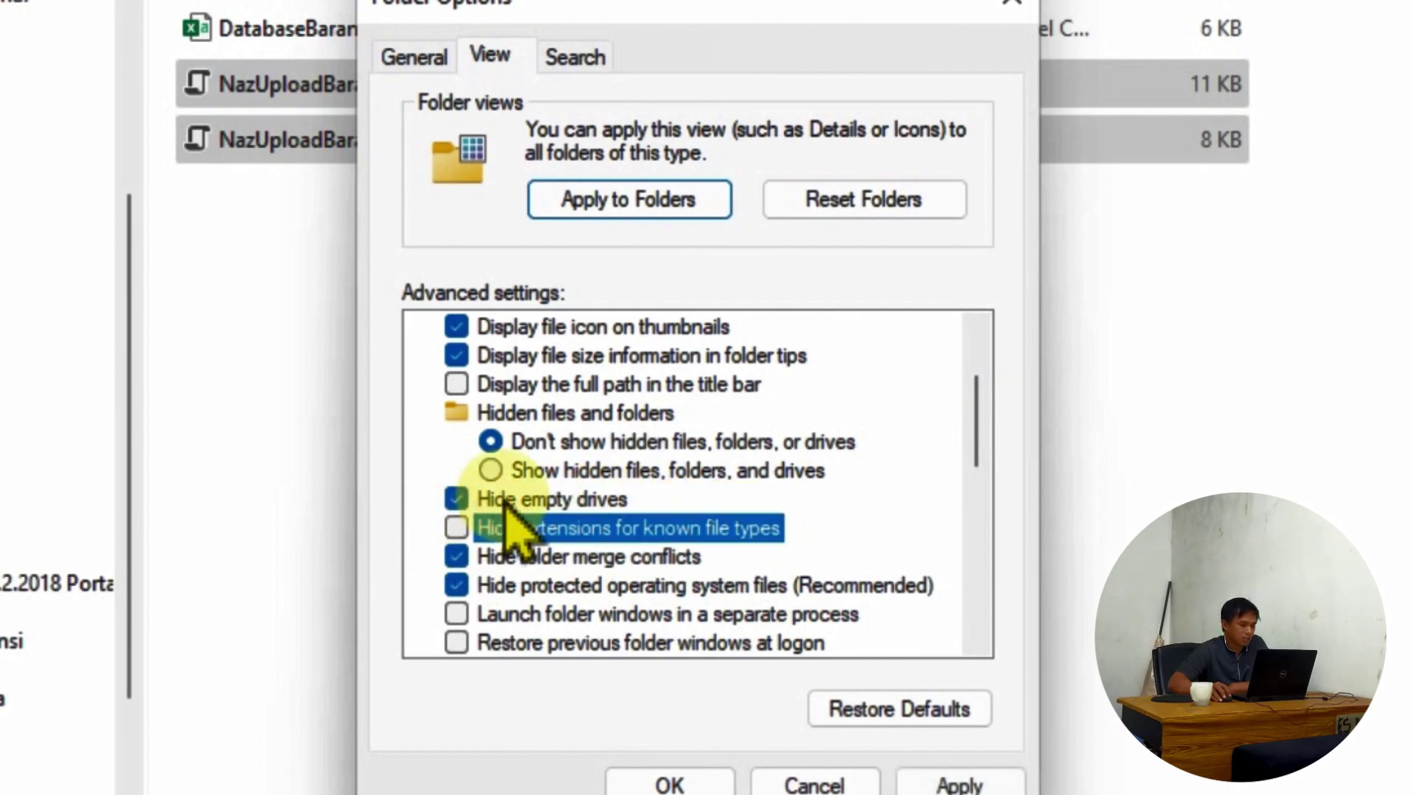
pyautogui.click(670, 782)
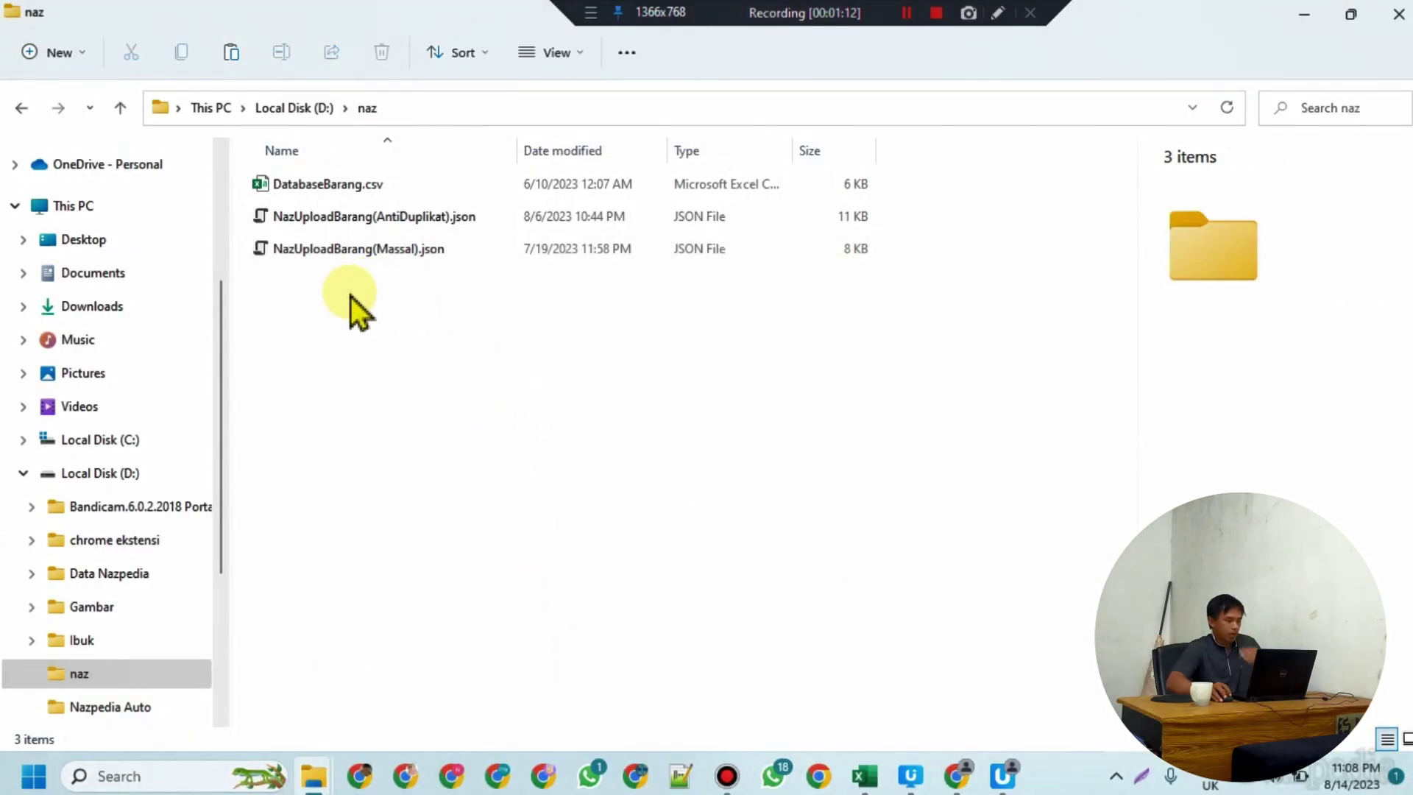
# Step: Copy NazUploadBarang(AntiDuplikat).json and NazUploadBarang(Massal).json from the naz folder into the uivision macros folder
pyautogui.moveTo(340, 288); pyautogui.dragTo(492, 222)
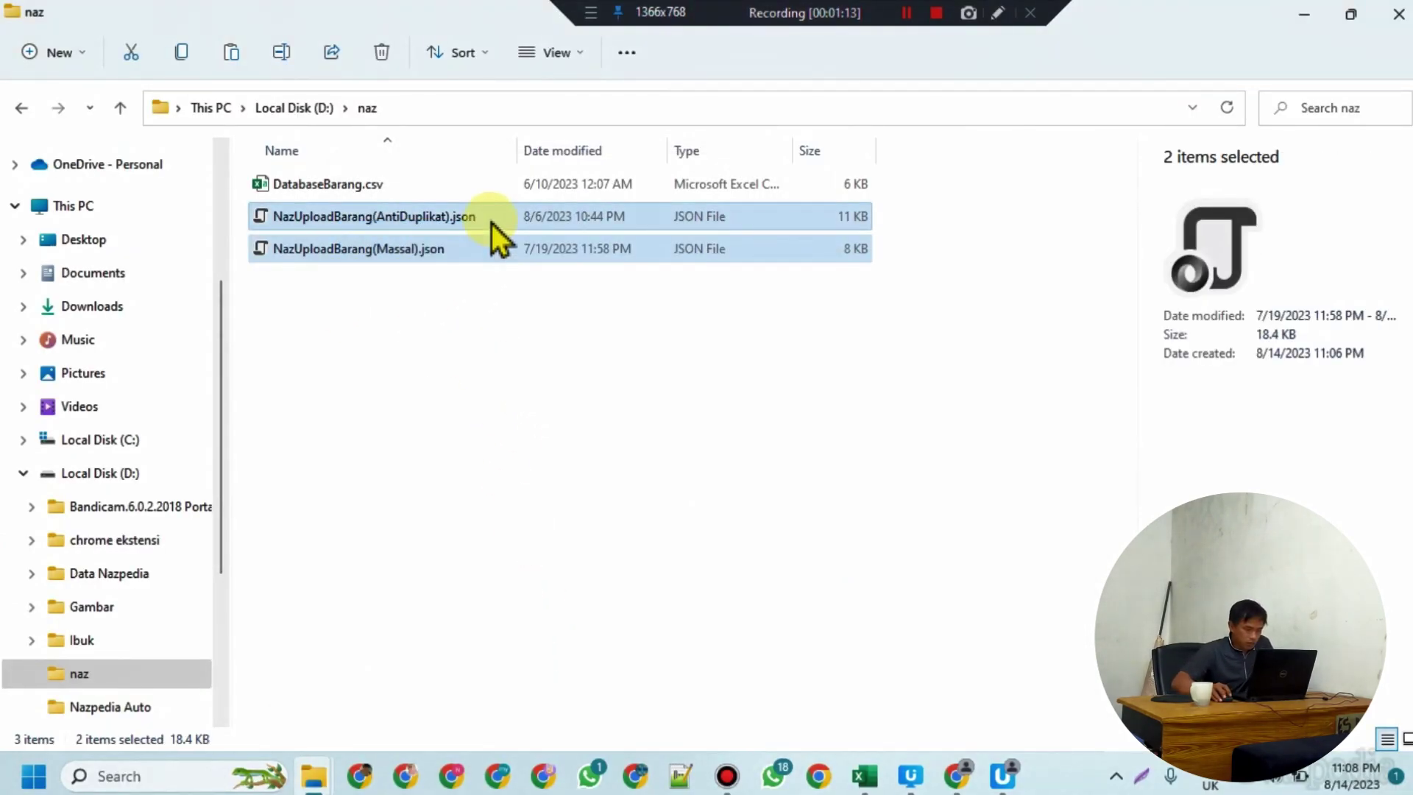
pyautogui.rightClick(342, 222)
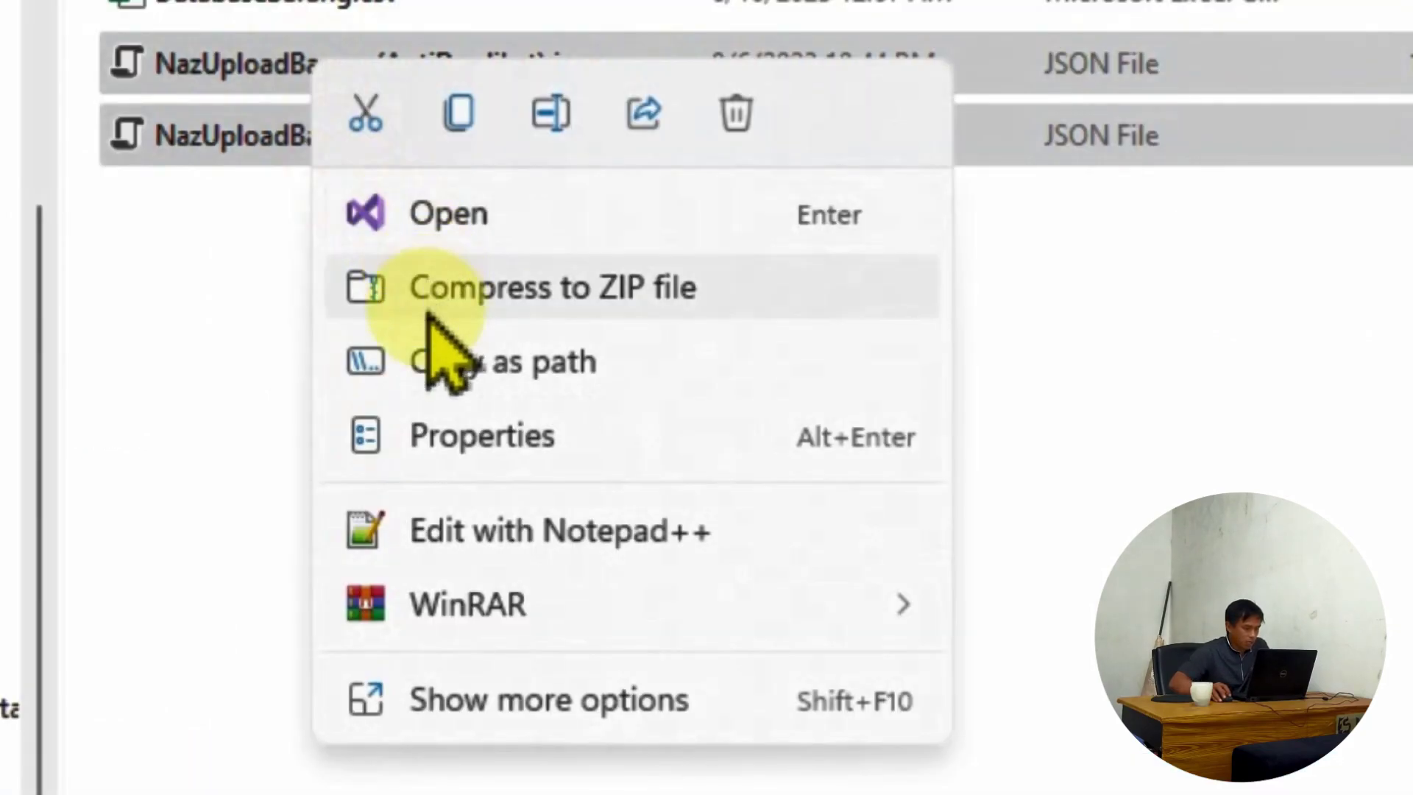
pyautogui.click(462, 116)
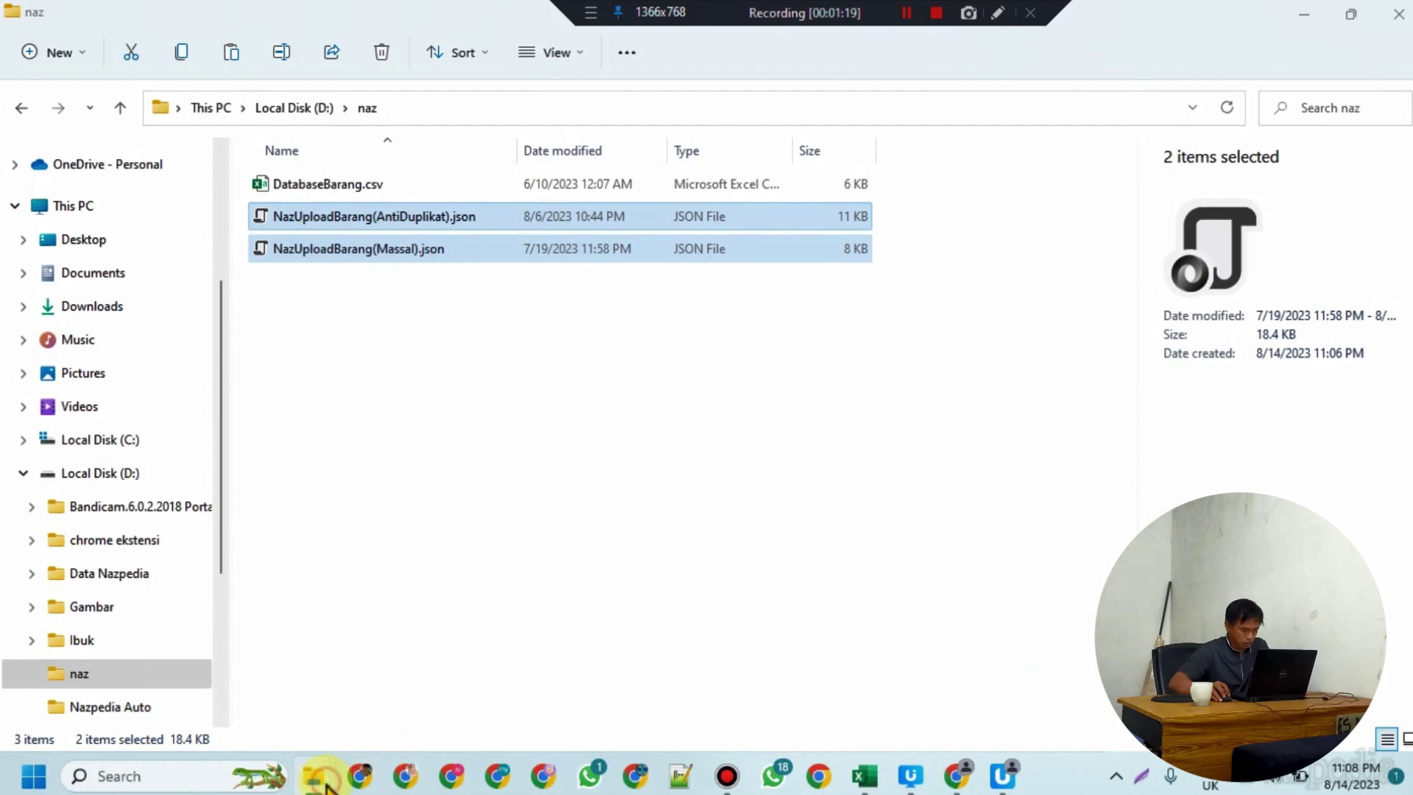
pyautogui.moveTo(320, 779)
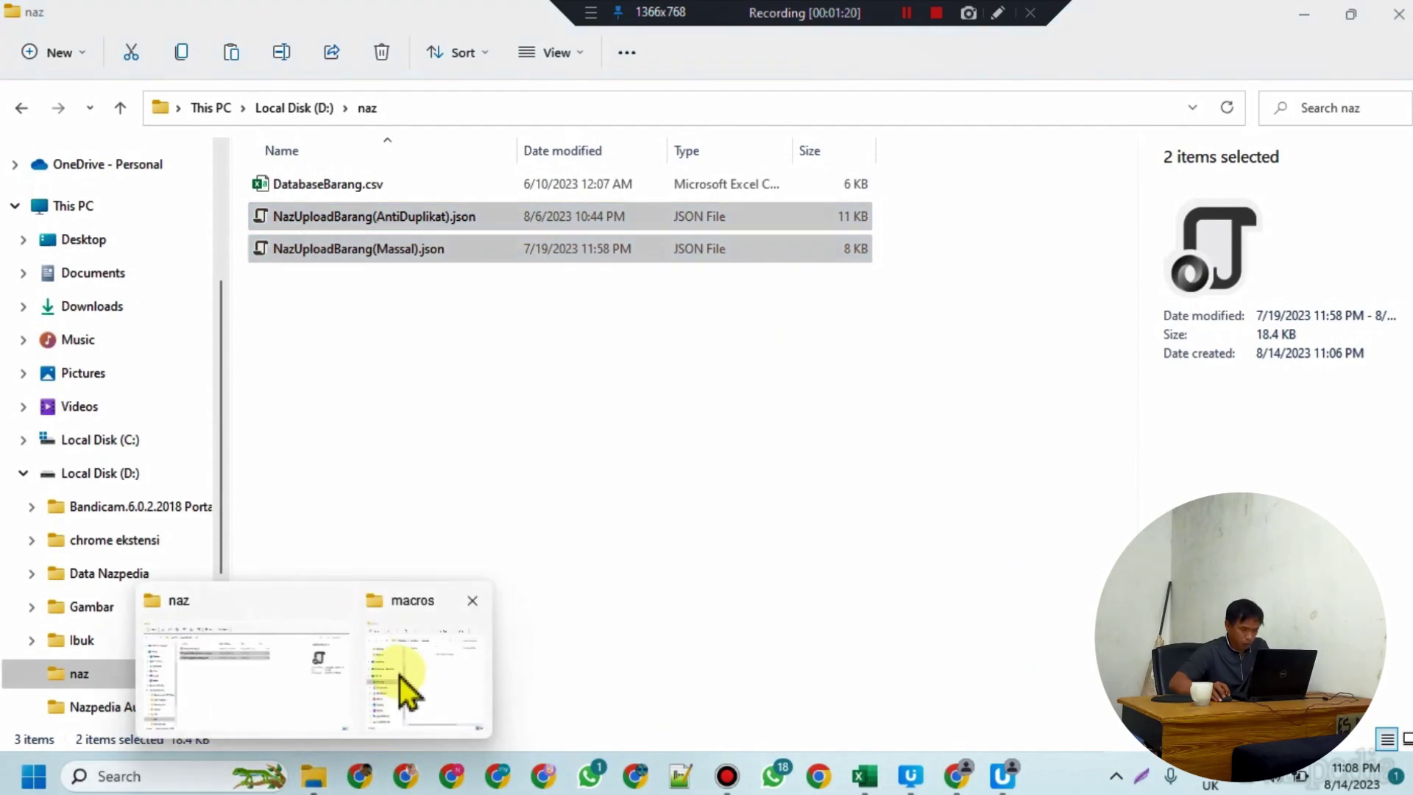
pyautogui.click(403, 655)
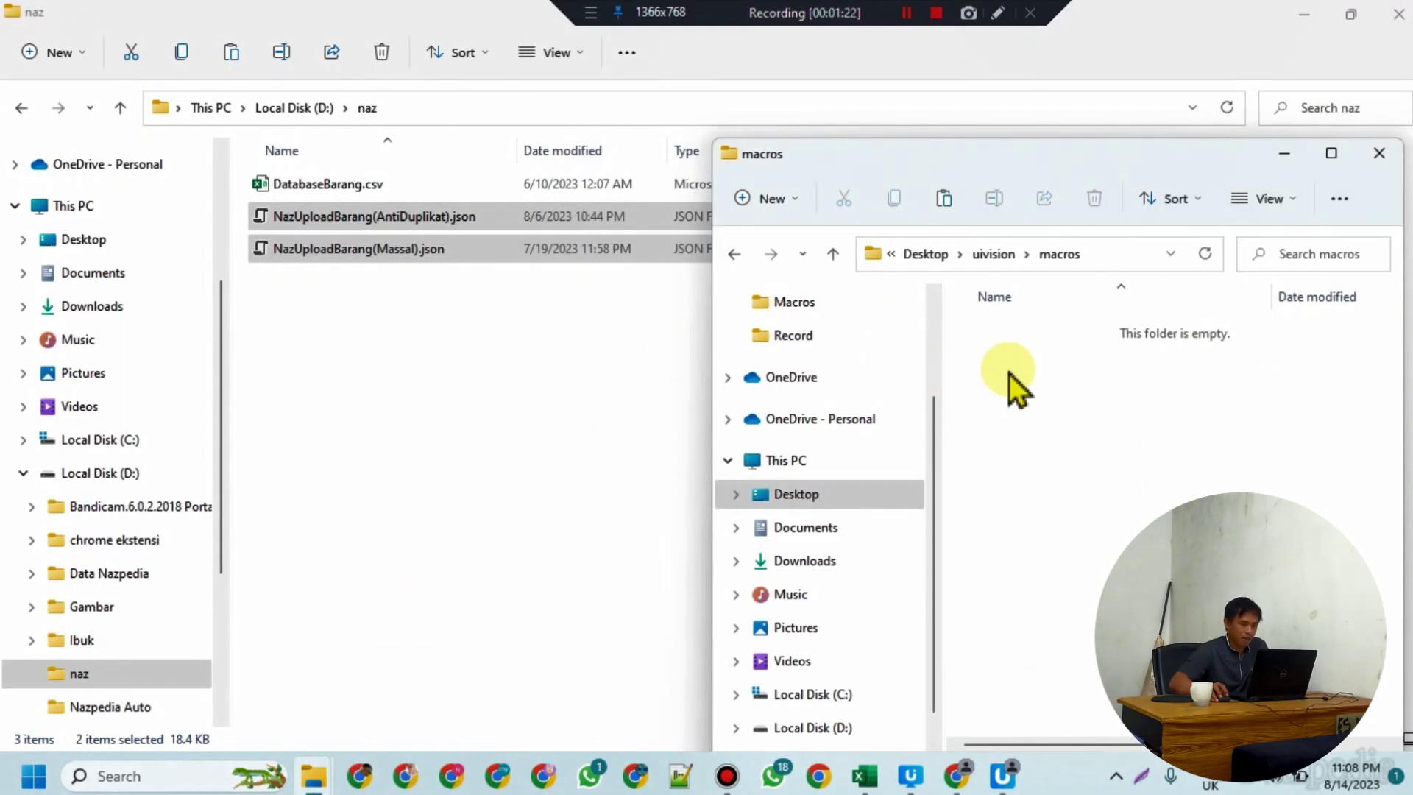
pyautogui.moveTo(1020, 184); pyautogui.dragTo(899, 129)
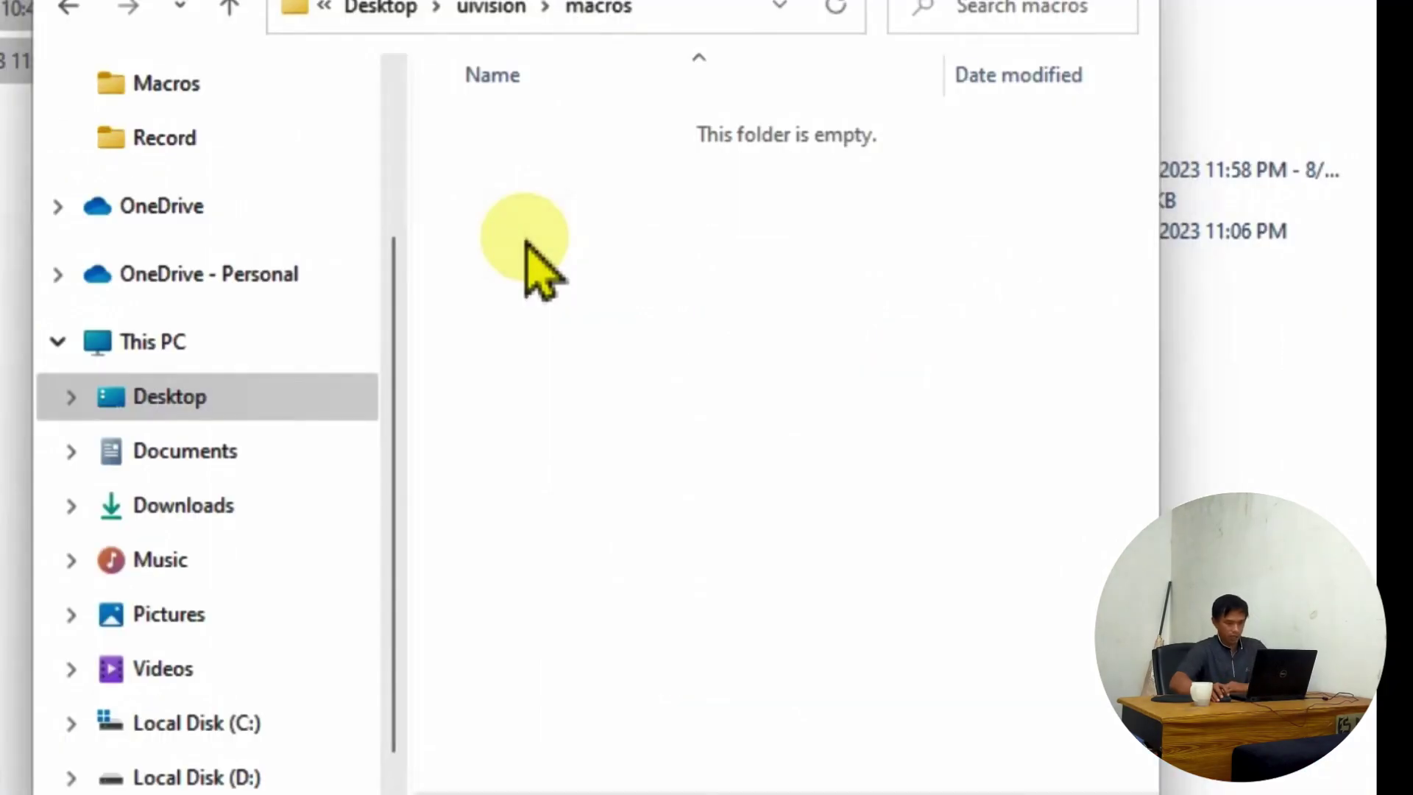
pyautogui.hotkey('ctrl', 'v')
pyautogui.click(526, 241)
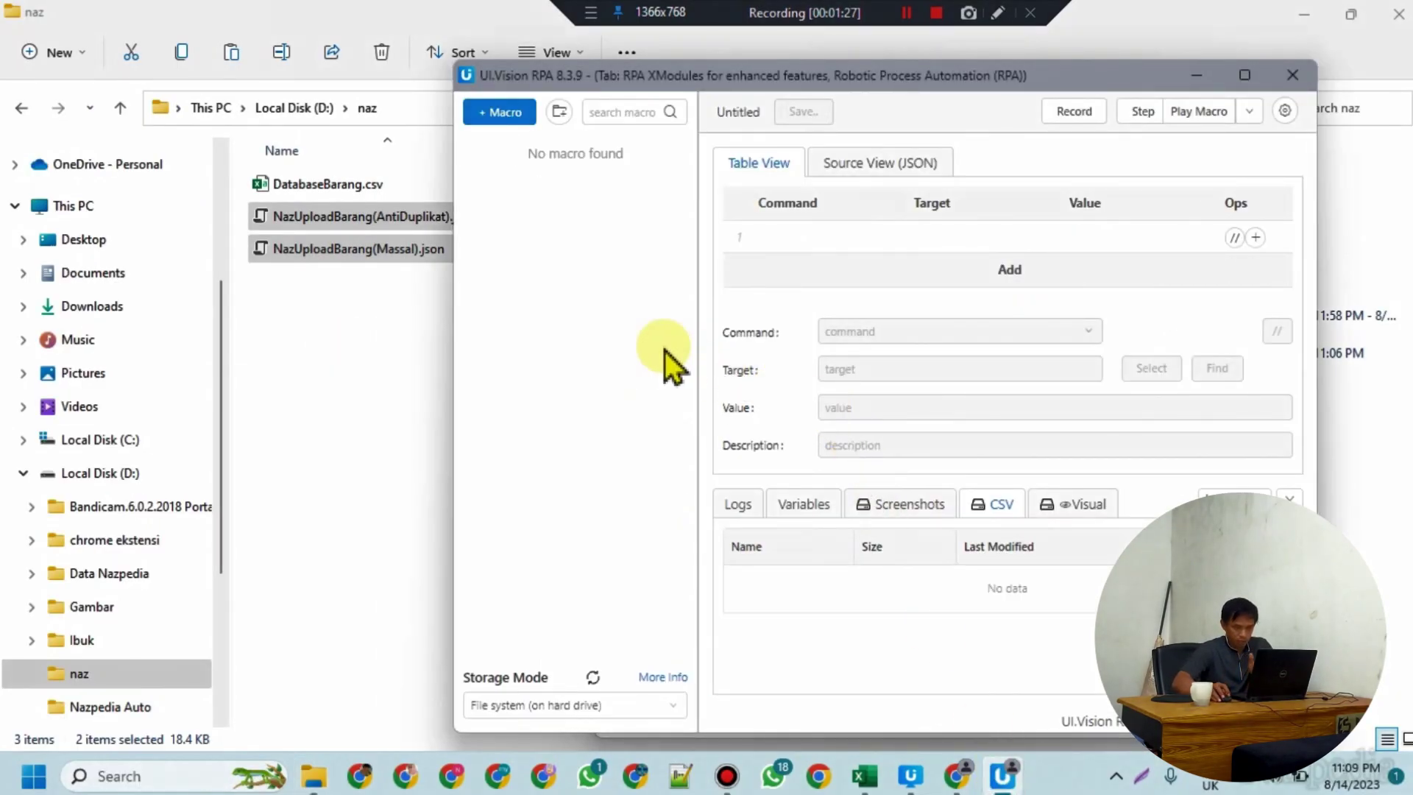
# Step: Reload the UI.Vision RPA window to refresh its macro list and dismiss the Google Translate popup
pyautogui.rightClick(605, 203)
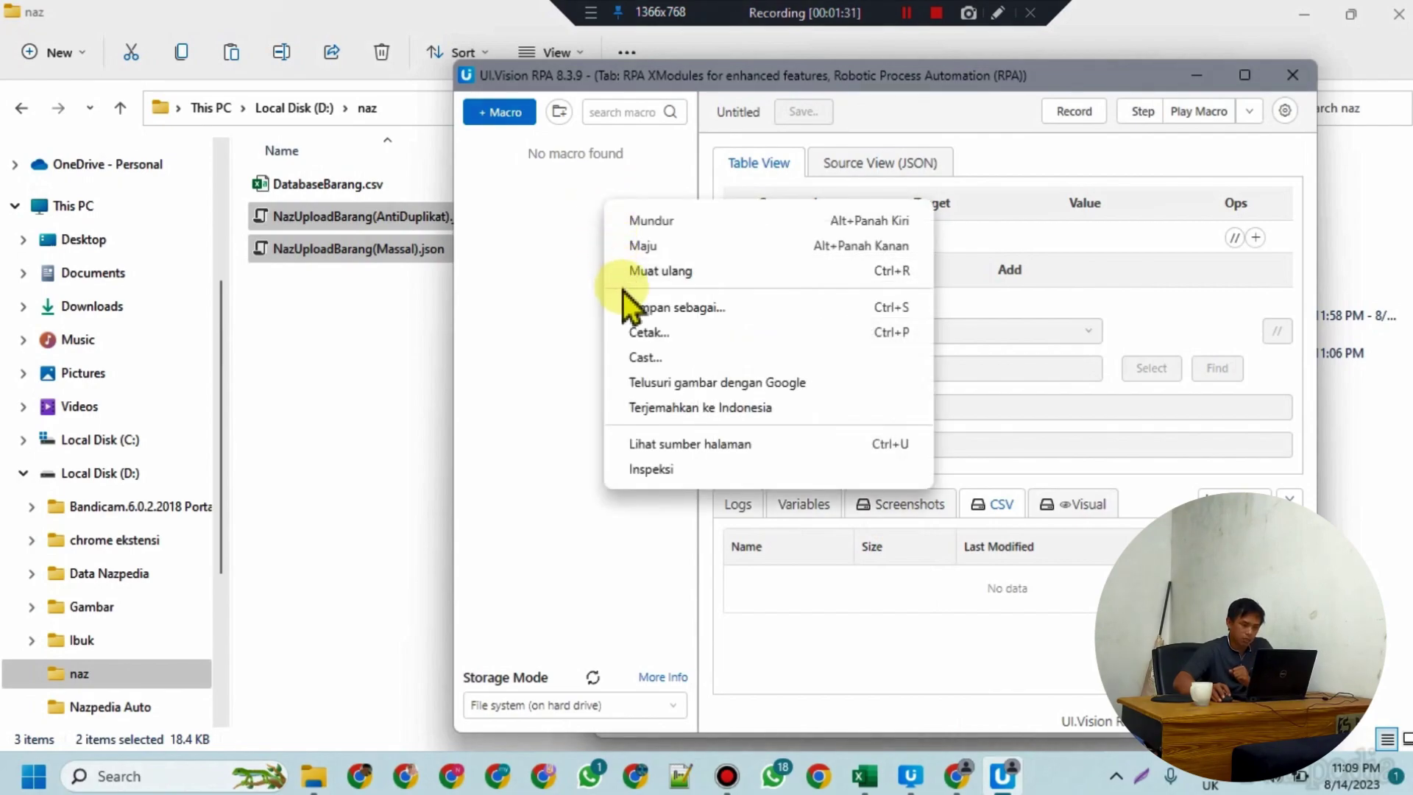
pyautogui.click(668, 271)
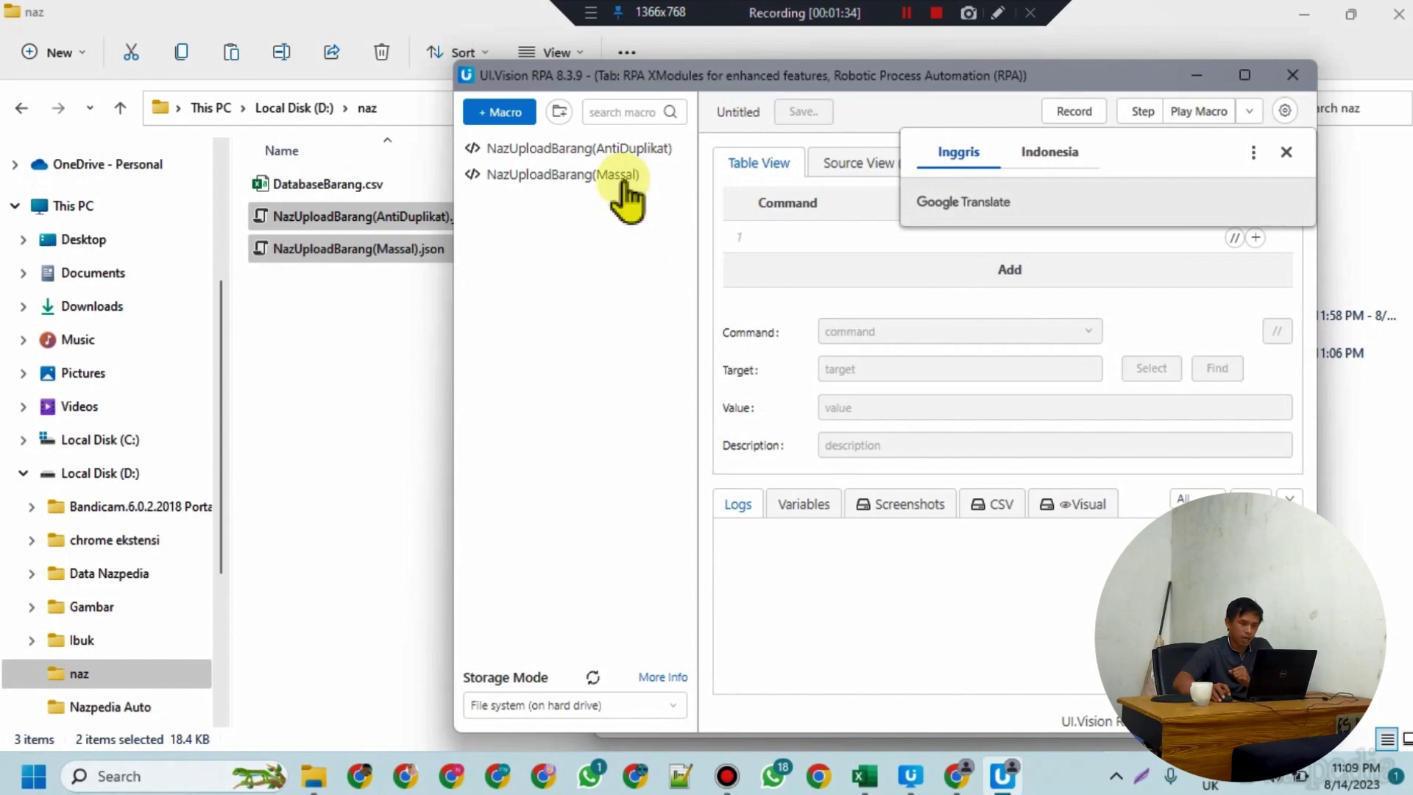
pyautogui.click(1287, 152)
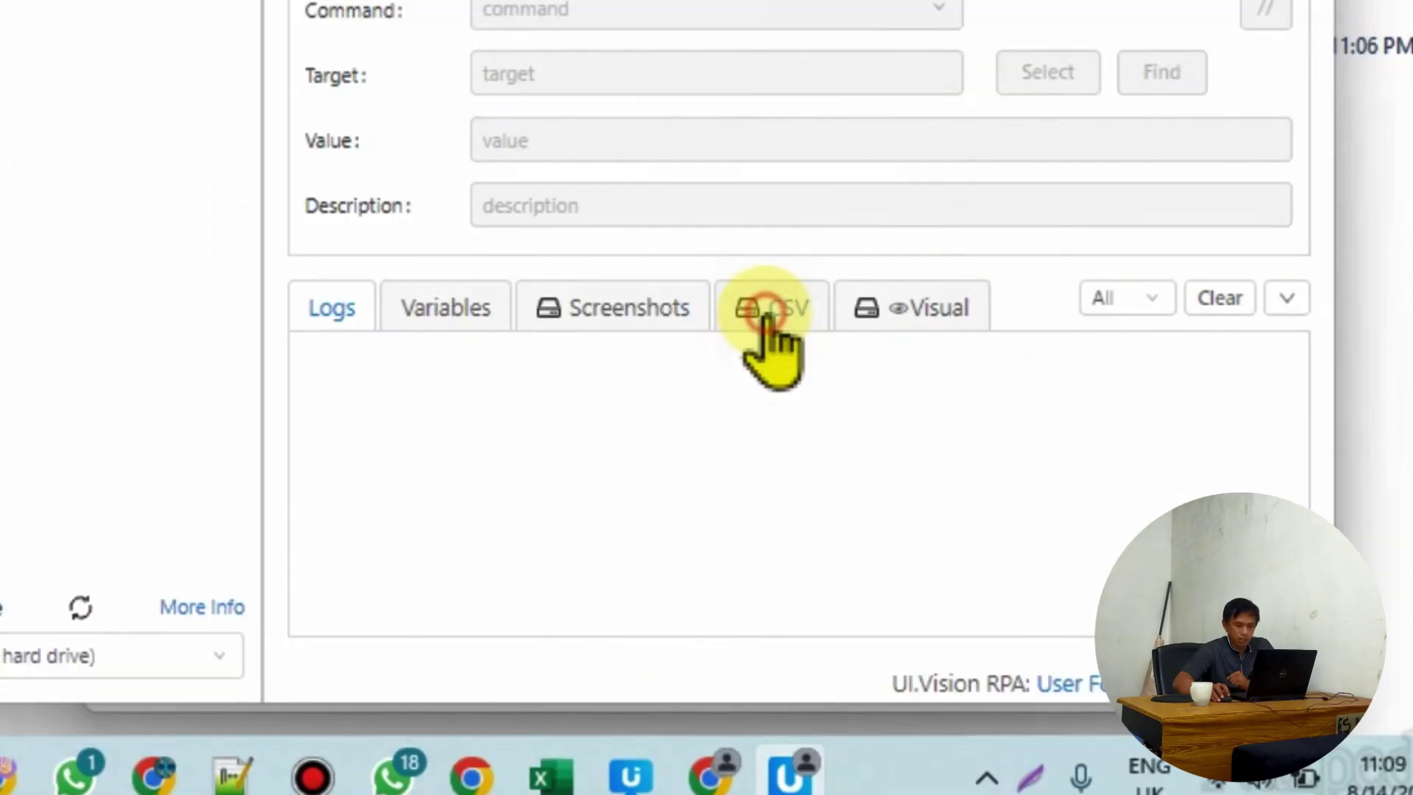
# Step: Show the CSV file list in UI.Vision RPA, then open the datasources folder inside Desktop > uivision in File Explorer
pyautogui.click(988, 515)
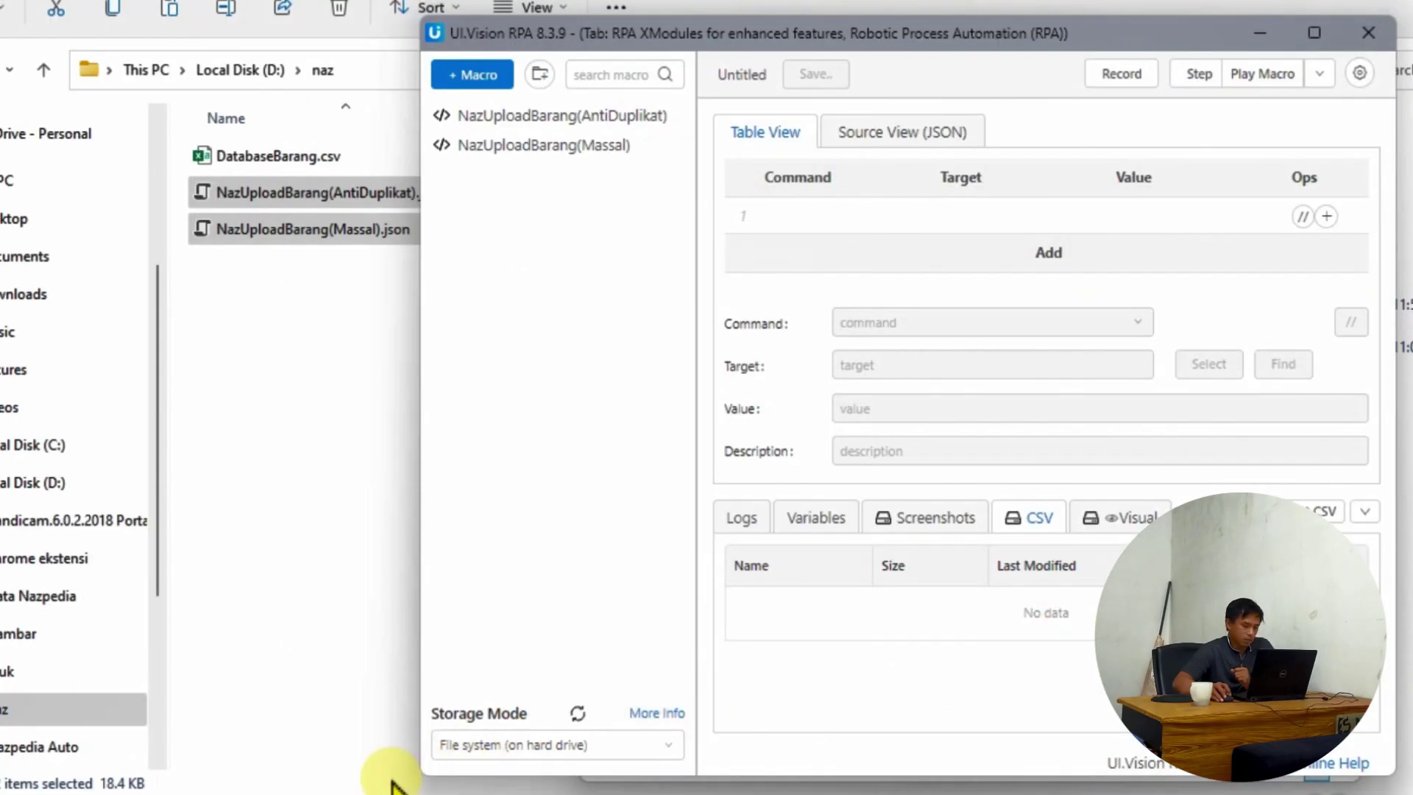
pyautogui.moveTo(263, 793)
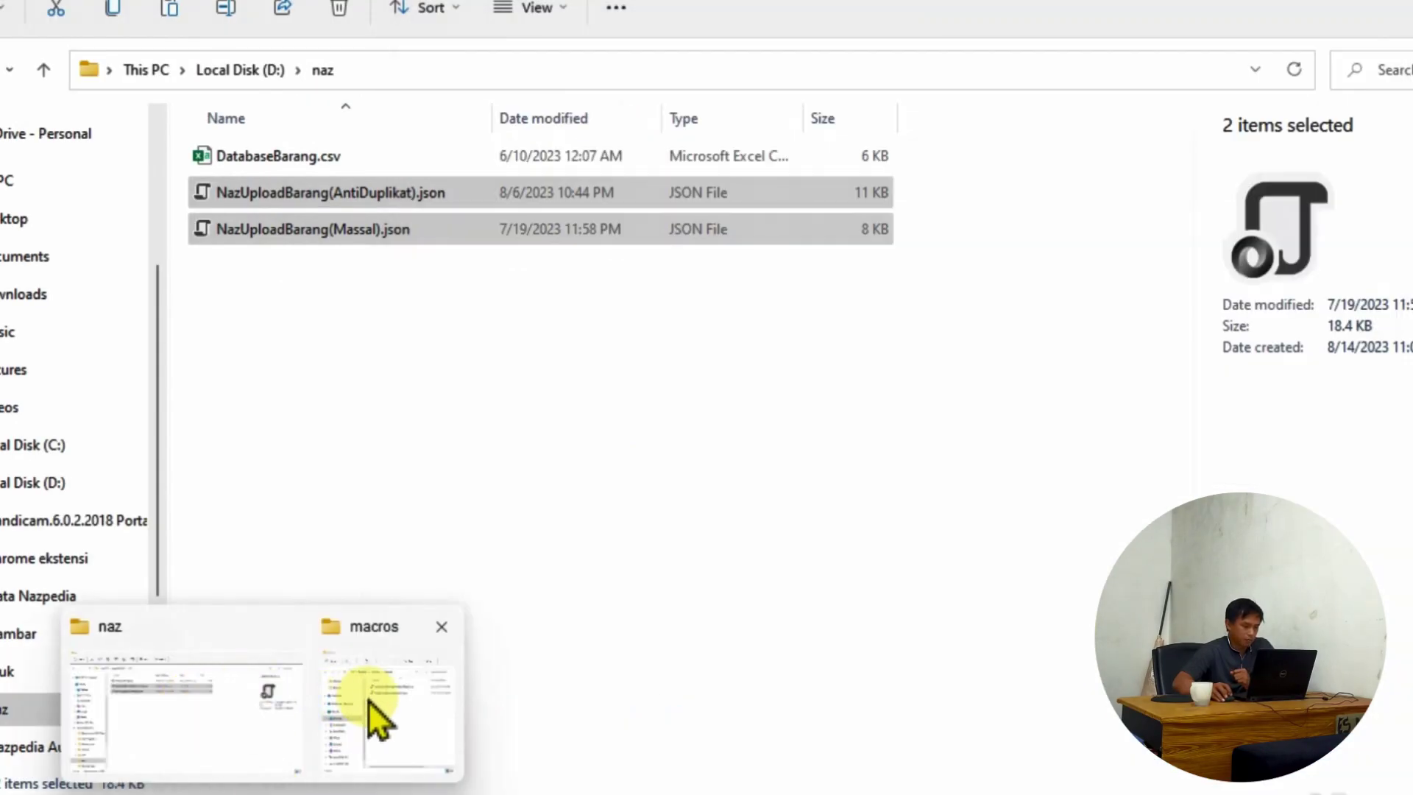
pyautogui.click(350, 704)
pyautogui.click(685, 189)
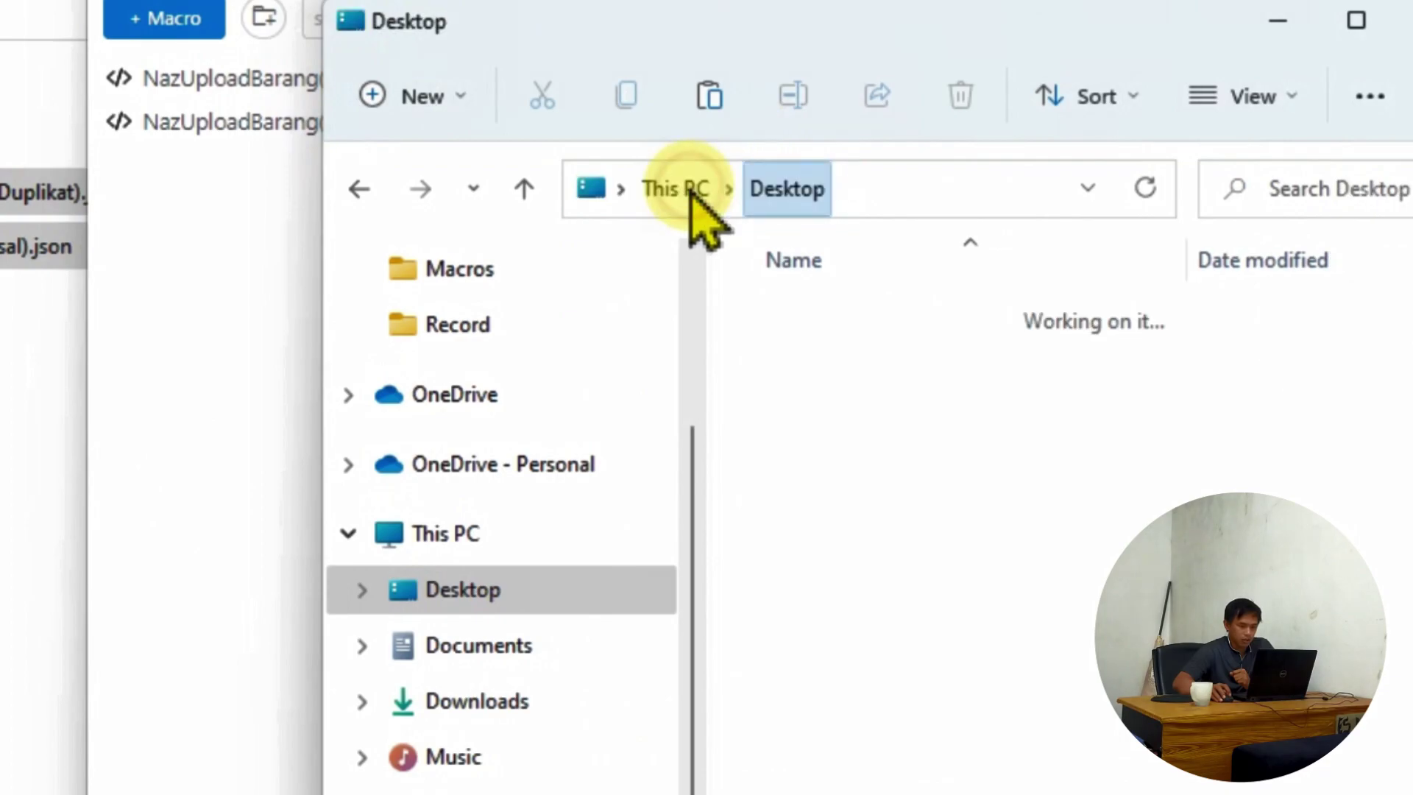
pyautogui.doubleClick(797, 322)
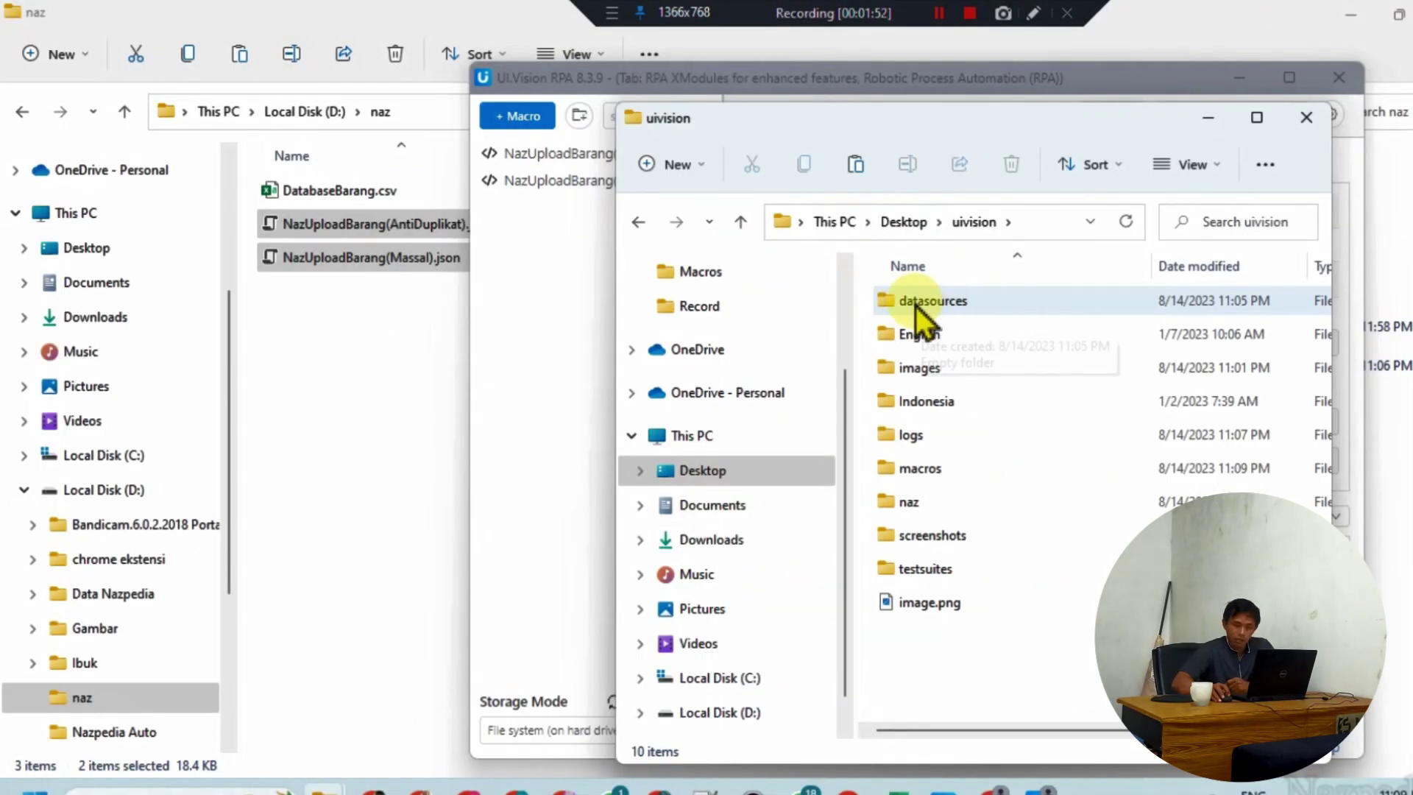
pyautogui.doubleClick(916, 302)
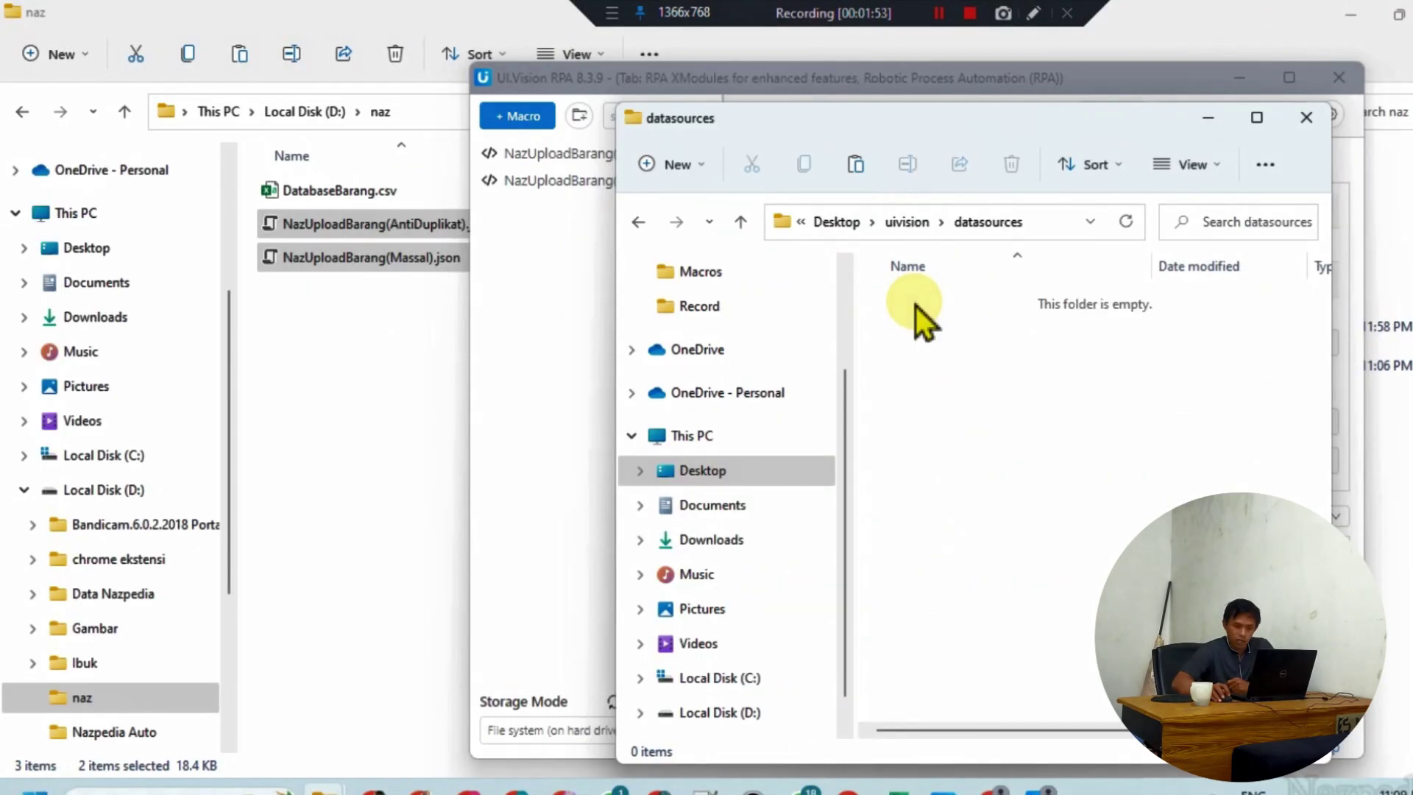
# Step: Copy DatabaseBarang.csv from the naz folder into the uivision datasources folder
pyautogui.click(374, 332)
pyautogui.click(354, 193)
pyautogui.rightClick(354, 193)
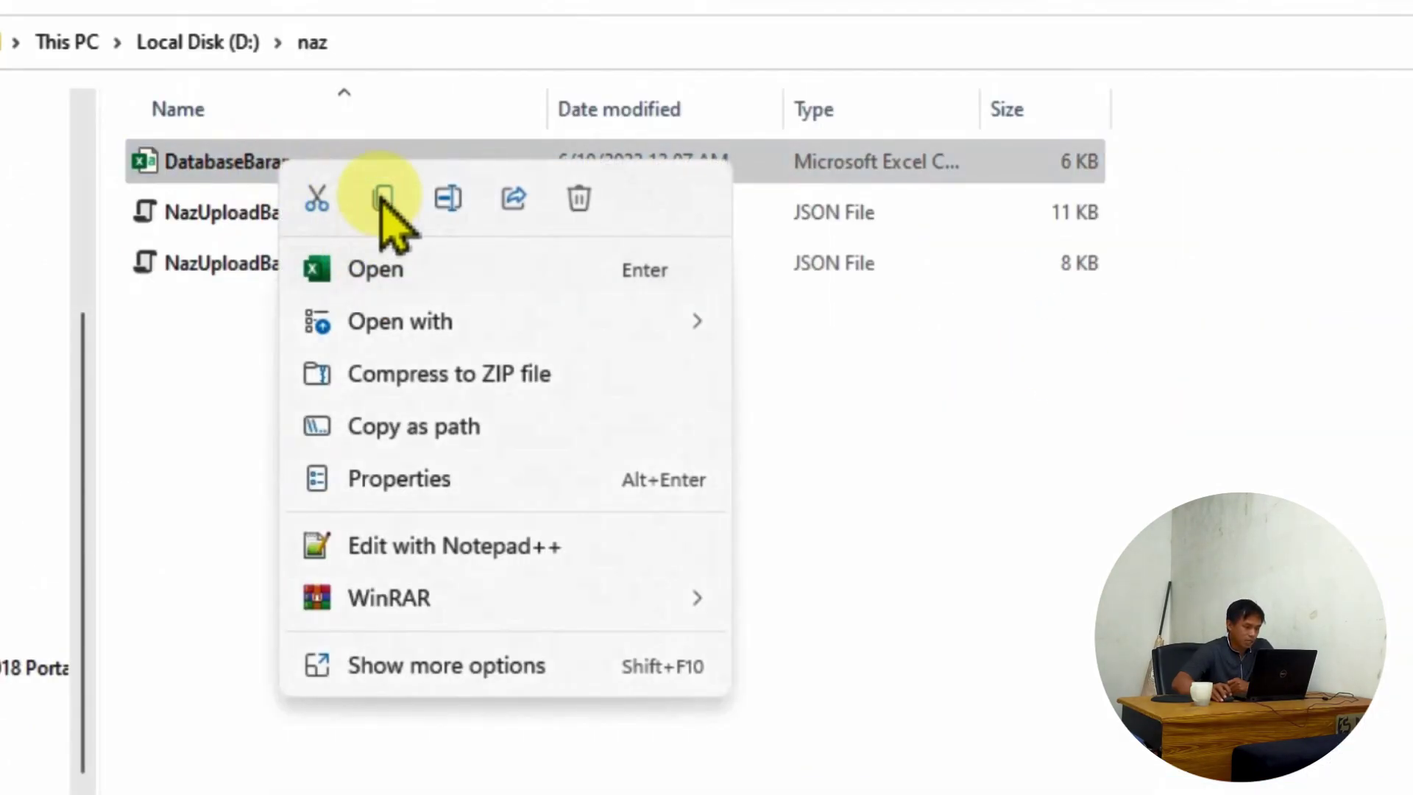
pyautogui.click(428, 215)
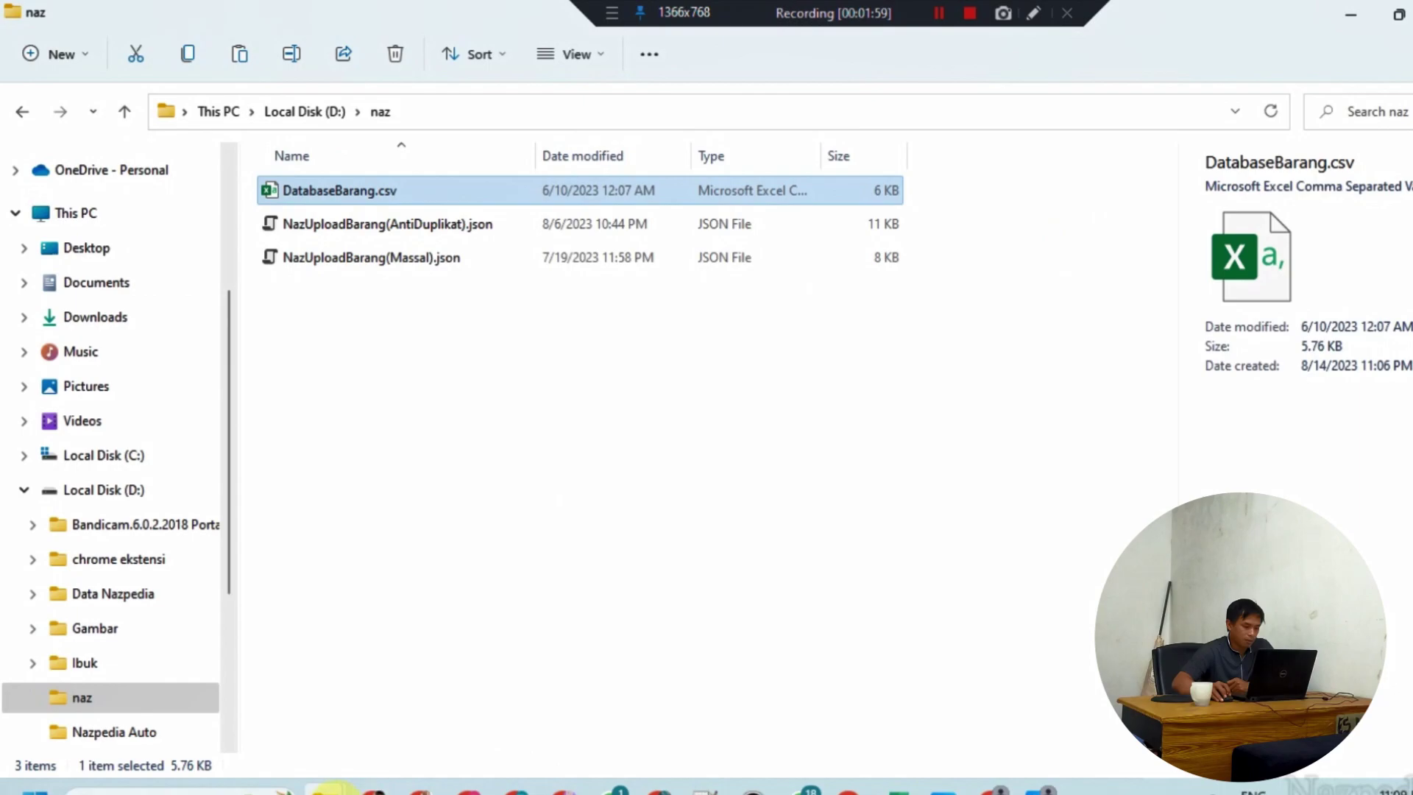
pyautogui.moveTo(331, 789)
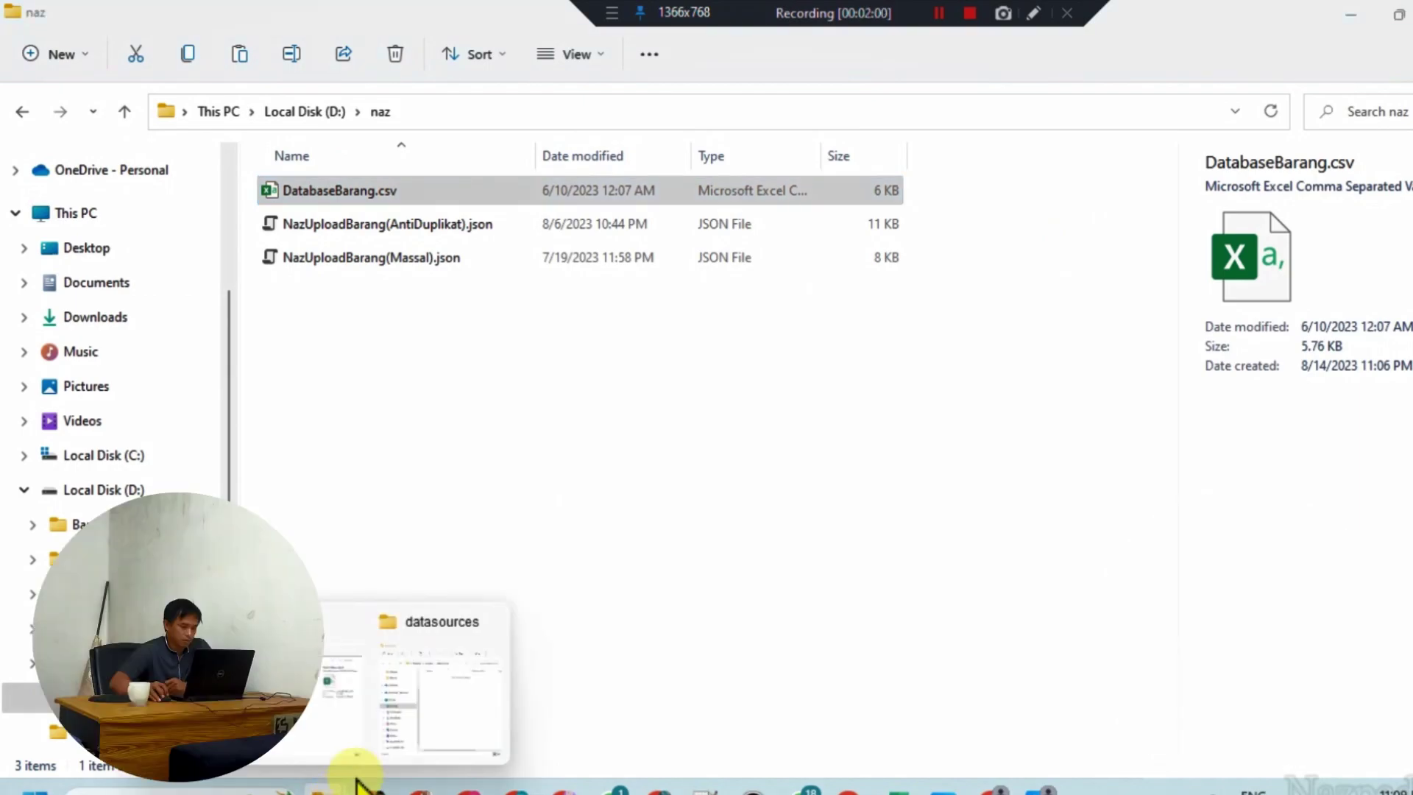
pyautogui.click(410, 719)
pyautogui.rightClick(1047, 323)
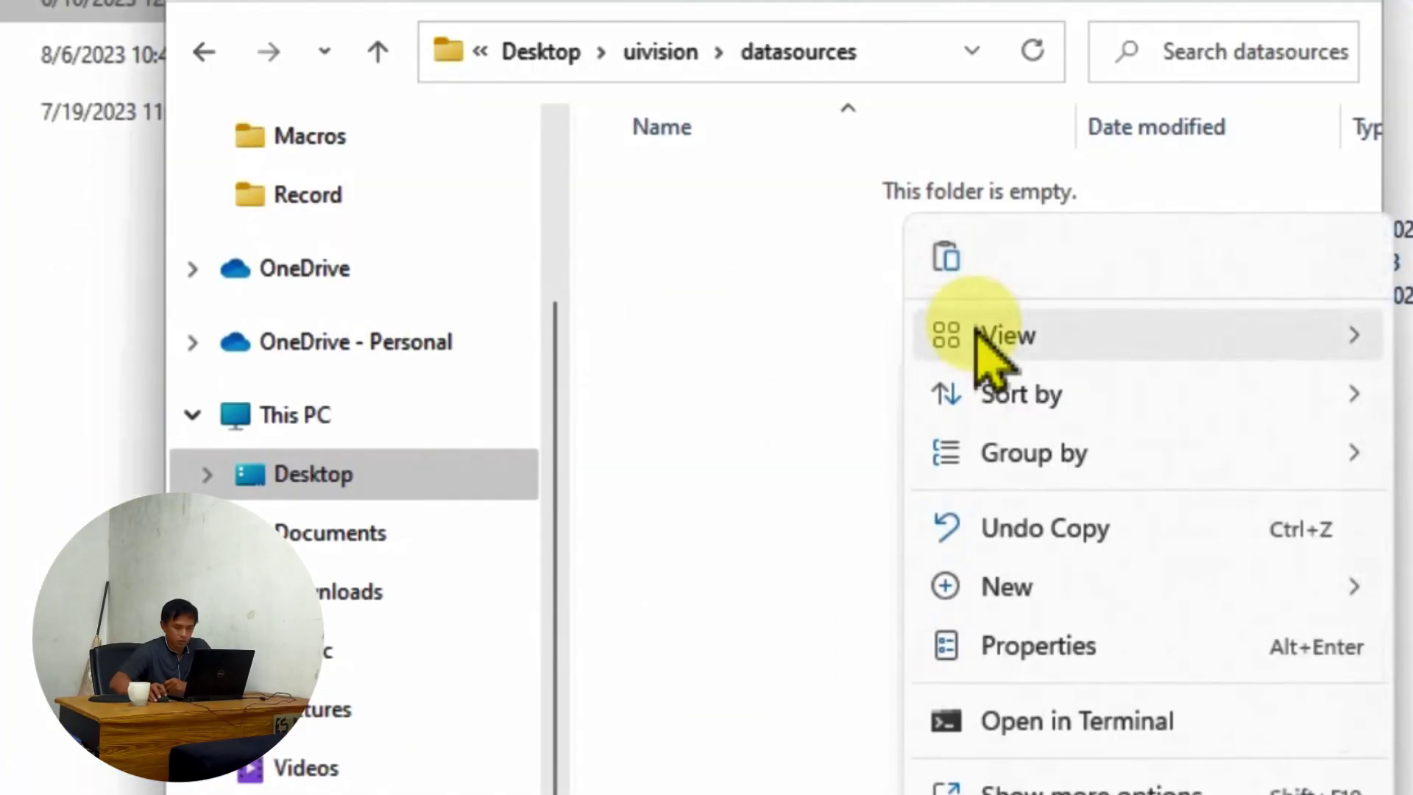
pyautogui.moveTo(1090, 389)
pyautogui.click(802, 405)
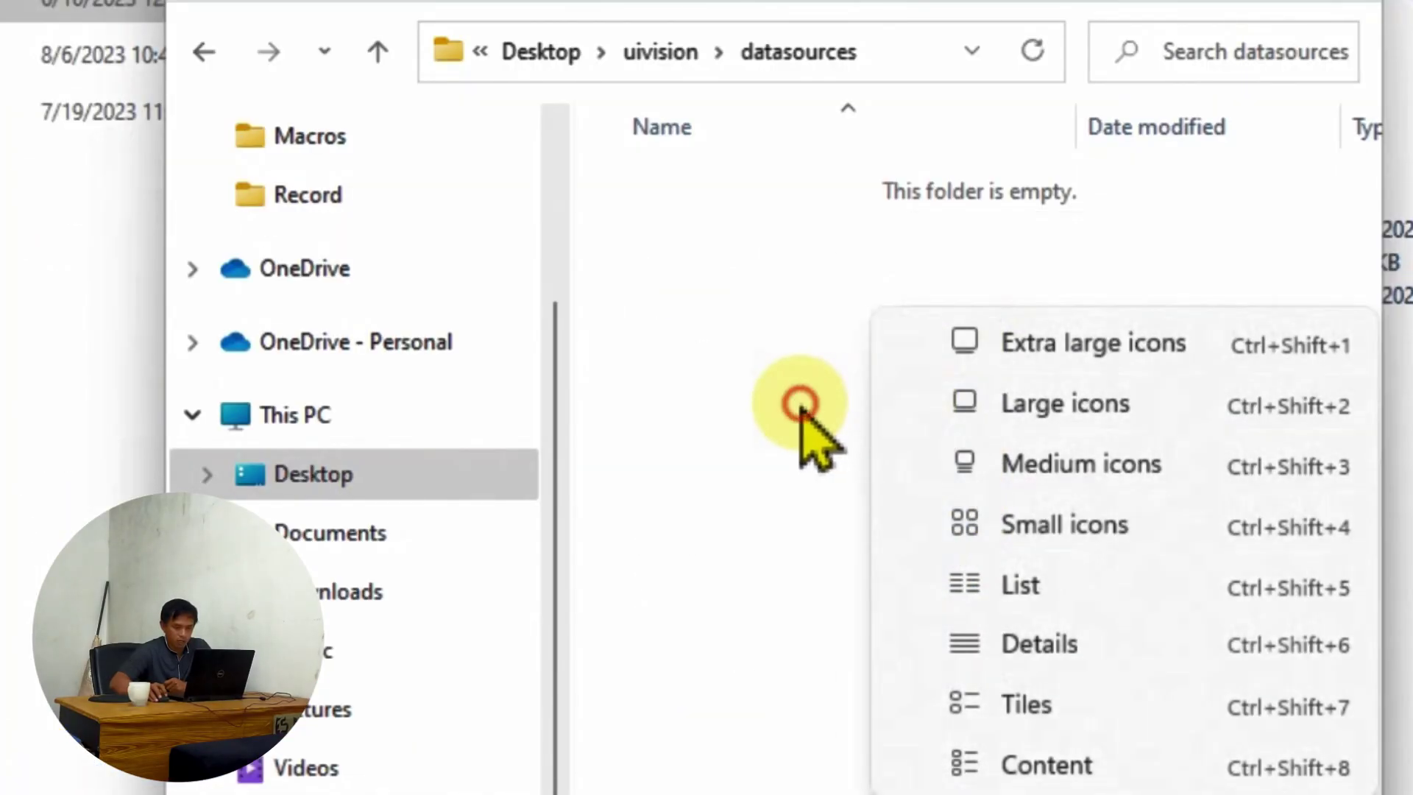
pyautogui.rightClick(898, 326)
pyautogui.click(950, 371)
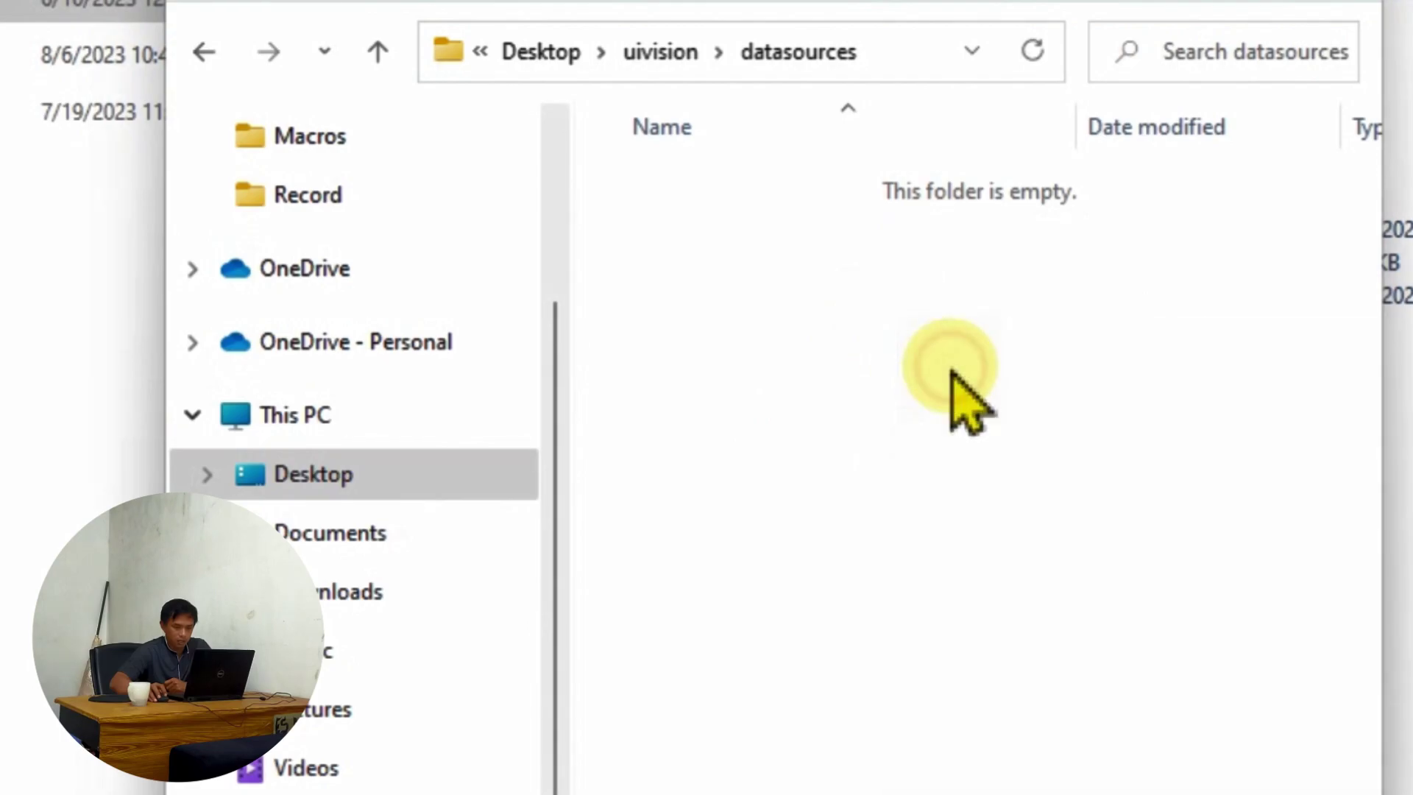
# Step: Return to UI.Vision RPA and reload its hard-drive storage to refresh the CSV list
pyautogui.moveTo(884, 794)
pyautogui.click(883, 743)
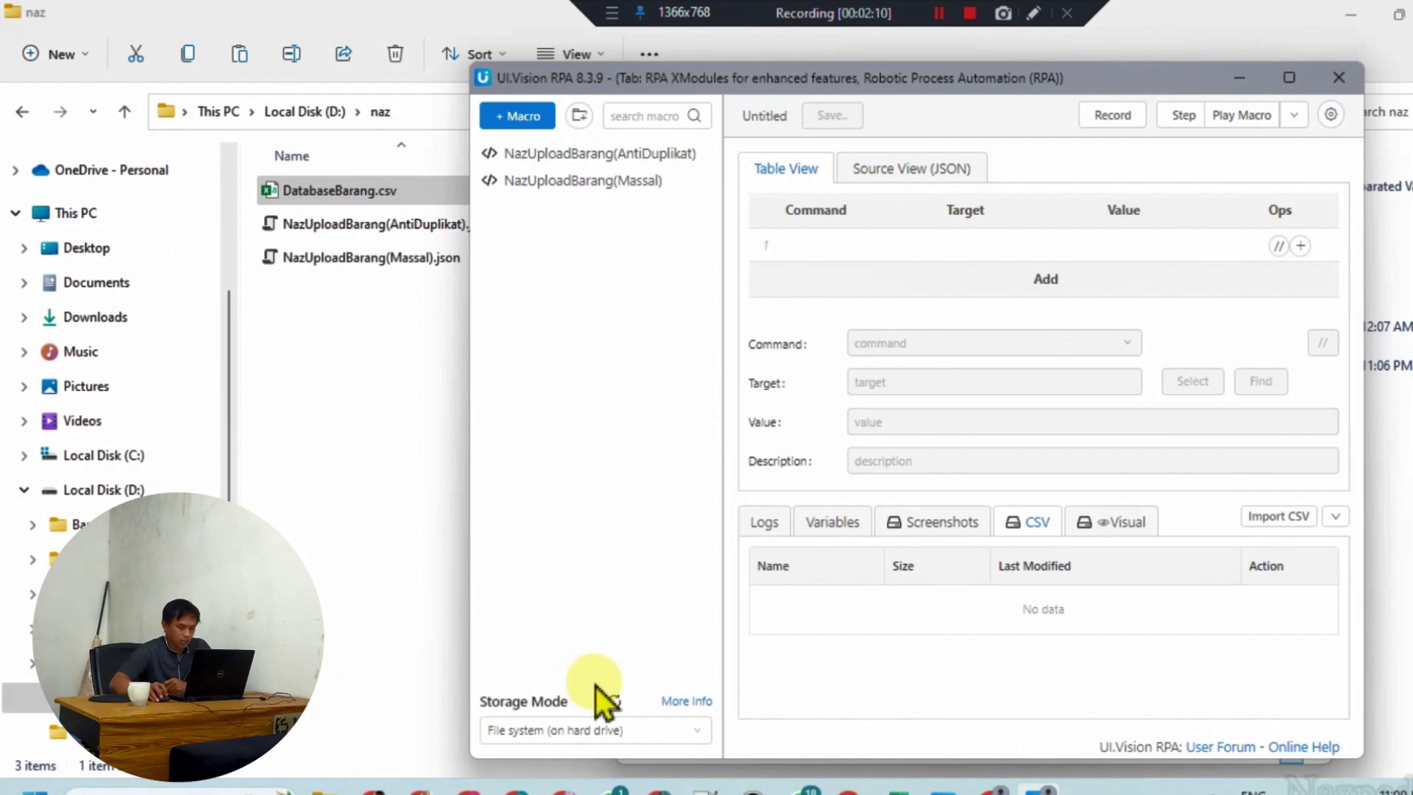
pyautogui.click(615, 699)
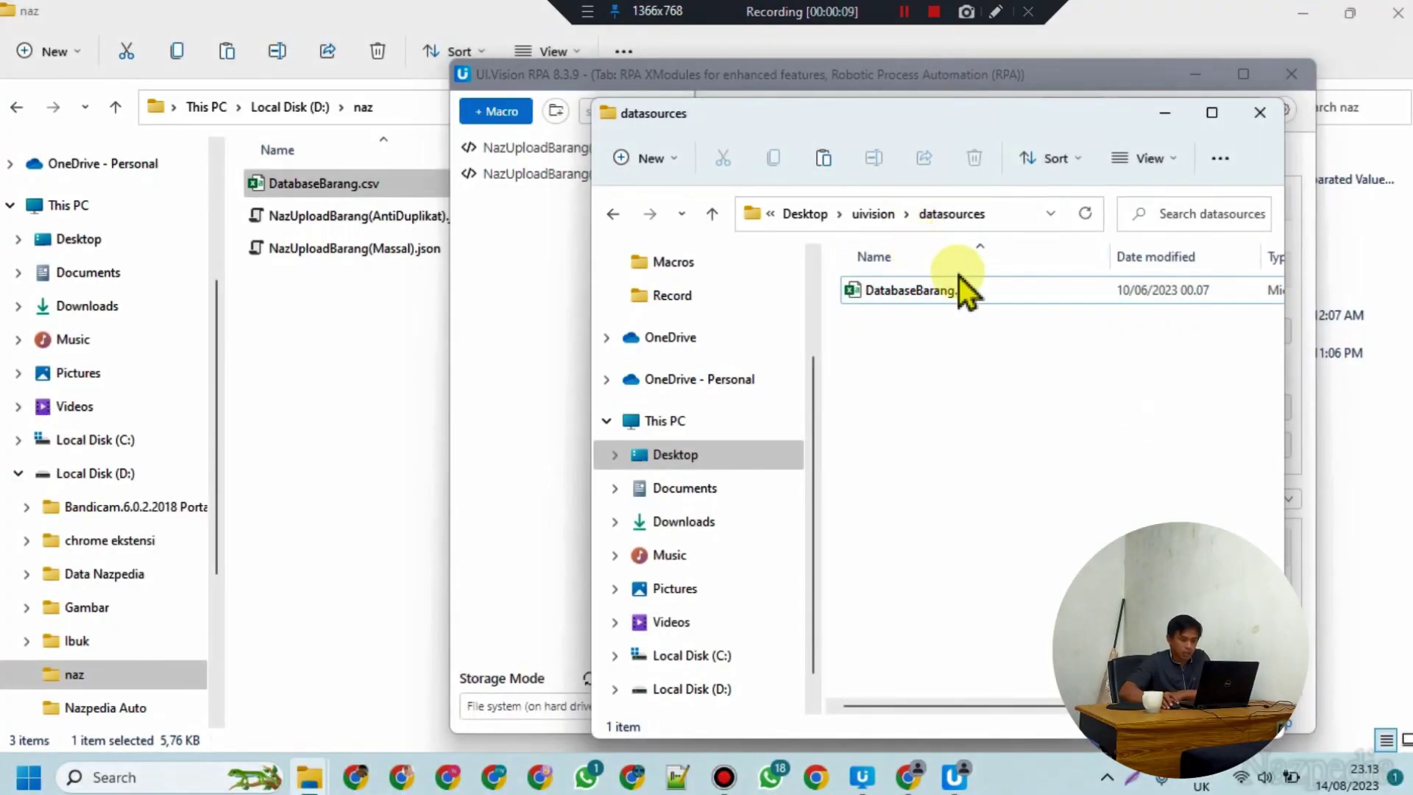
# Step: Open DatabaseBarang.csv from datasources to check how its columns are separated, and close it
pyautogui.doubleClick(917, 294)
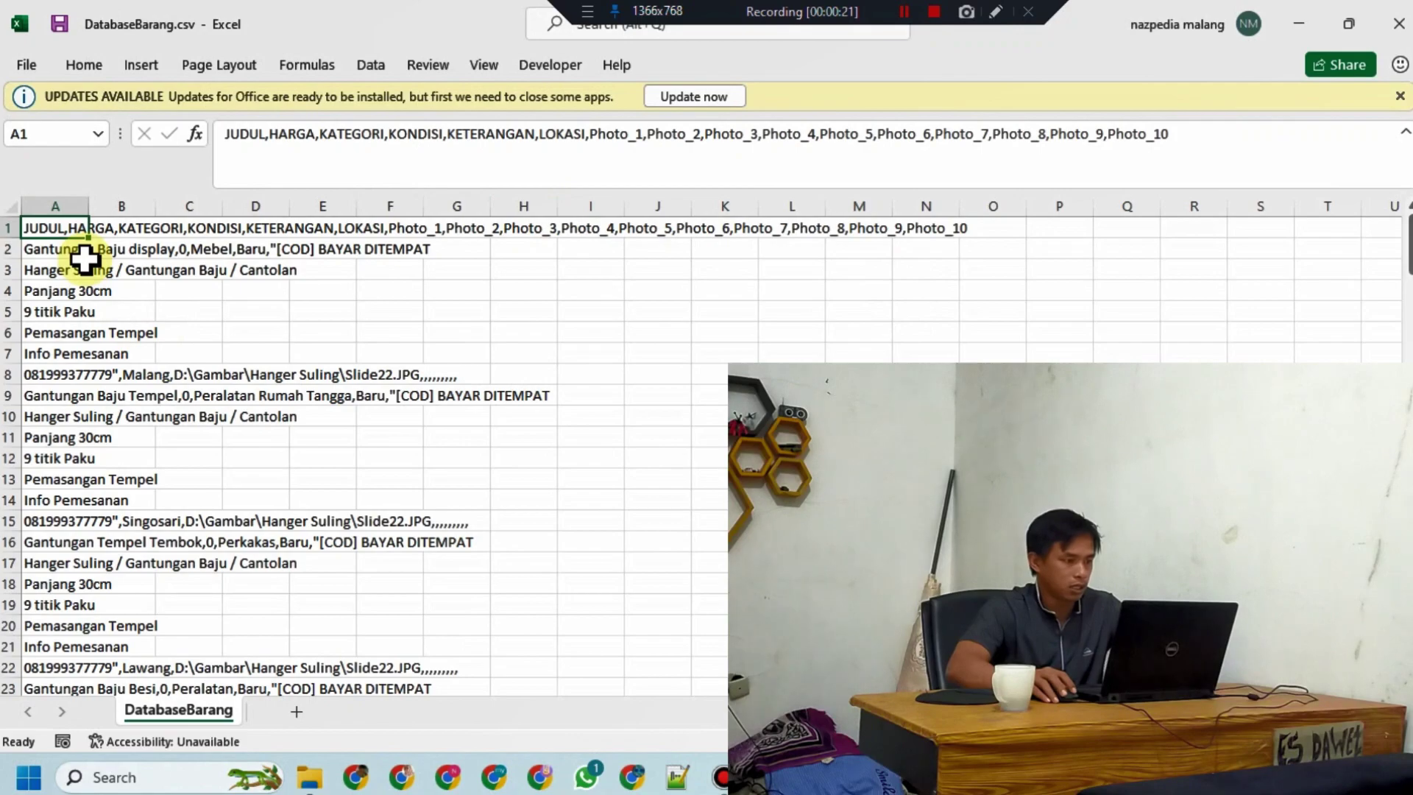
pyautogui.click(1397, 22)
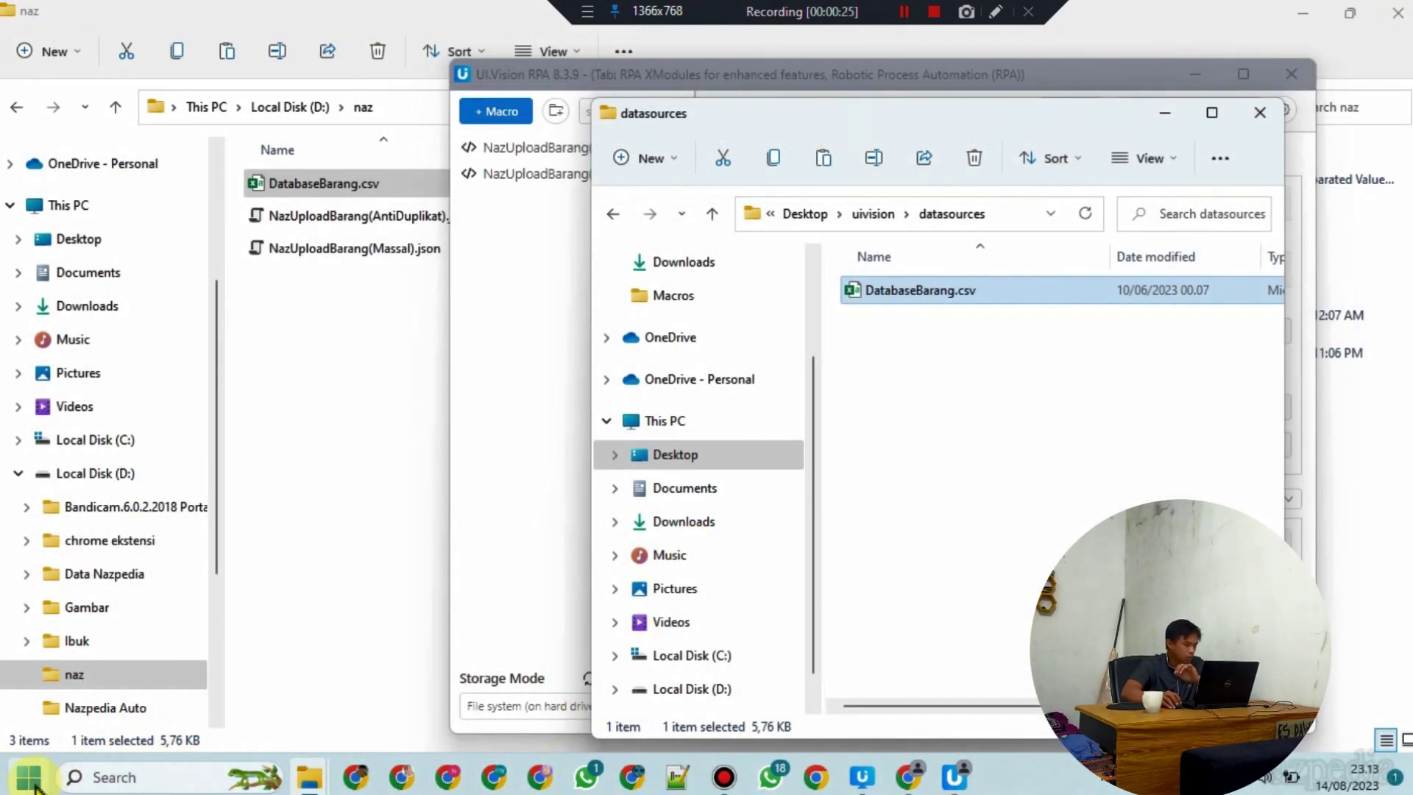
# Step: Set the Windows regional format to English (United States) in the Language & region settings and close Settings
pyautogui.click(31, 778)
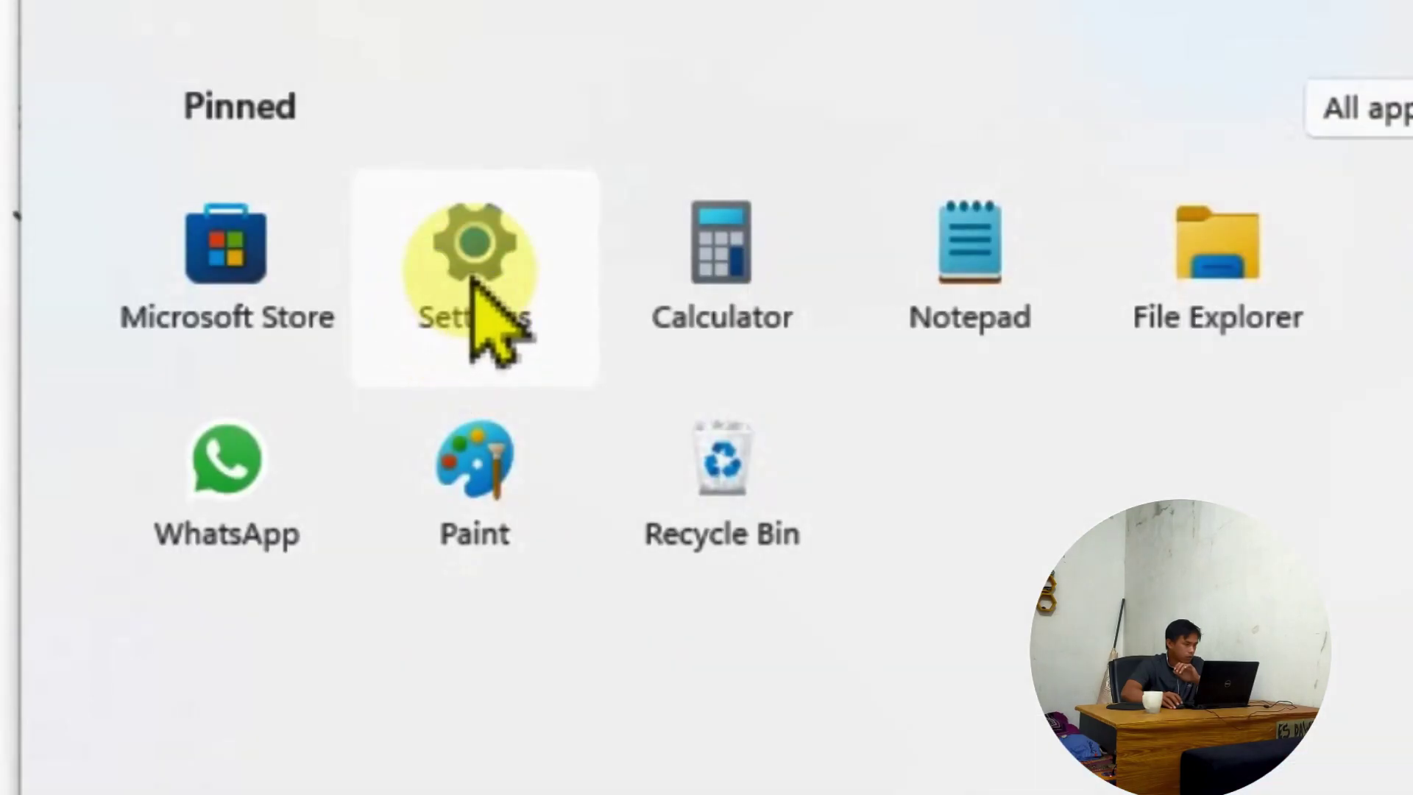
pyautogui.click(453, 259)
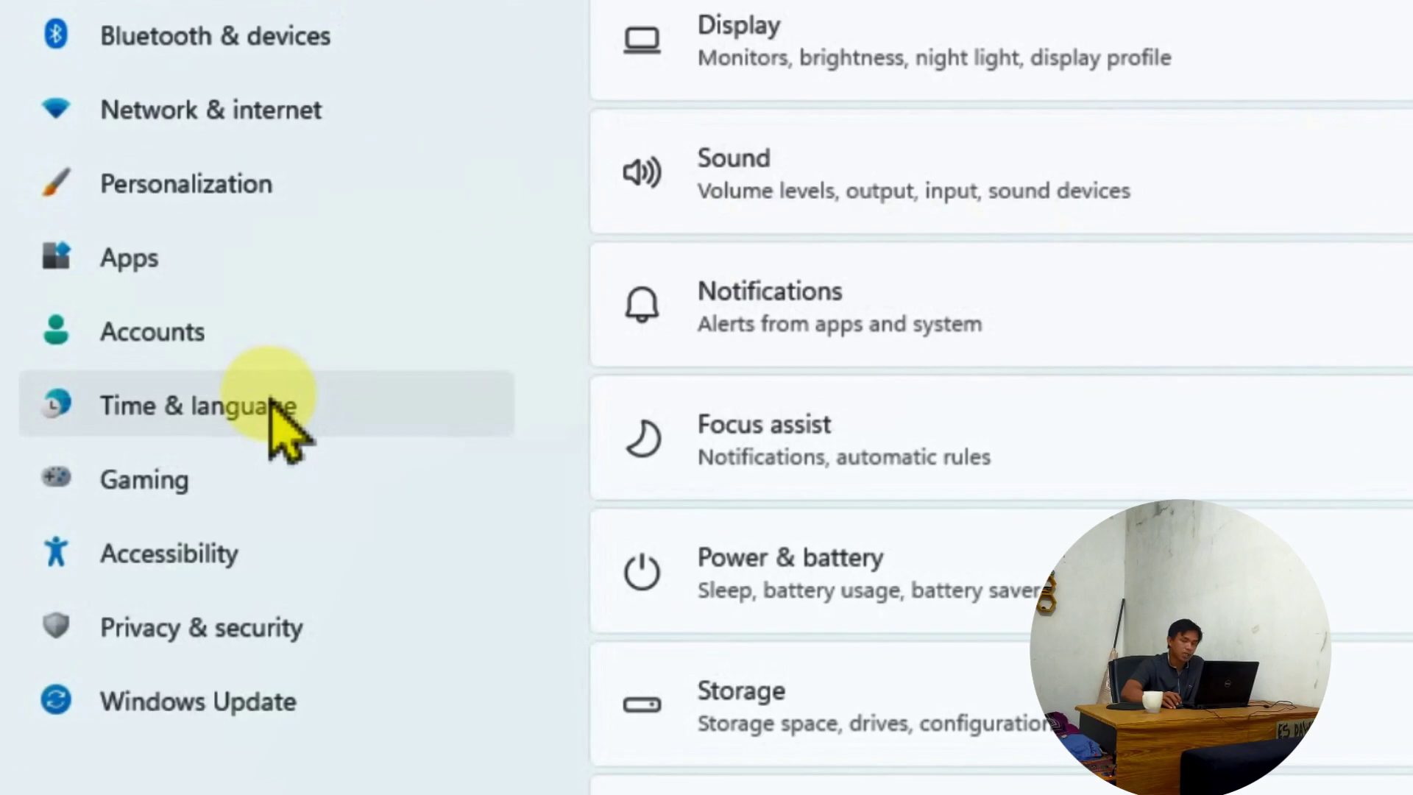
pyautogui.click(271, 401)
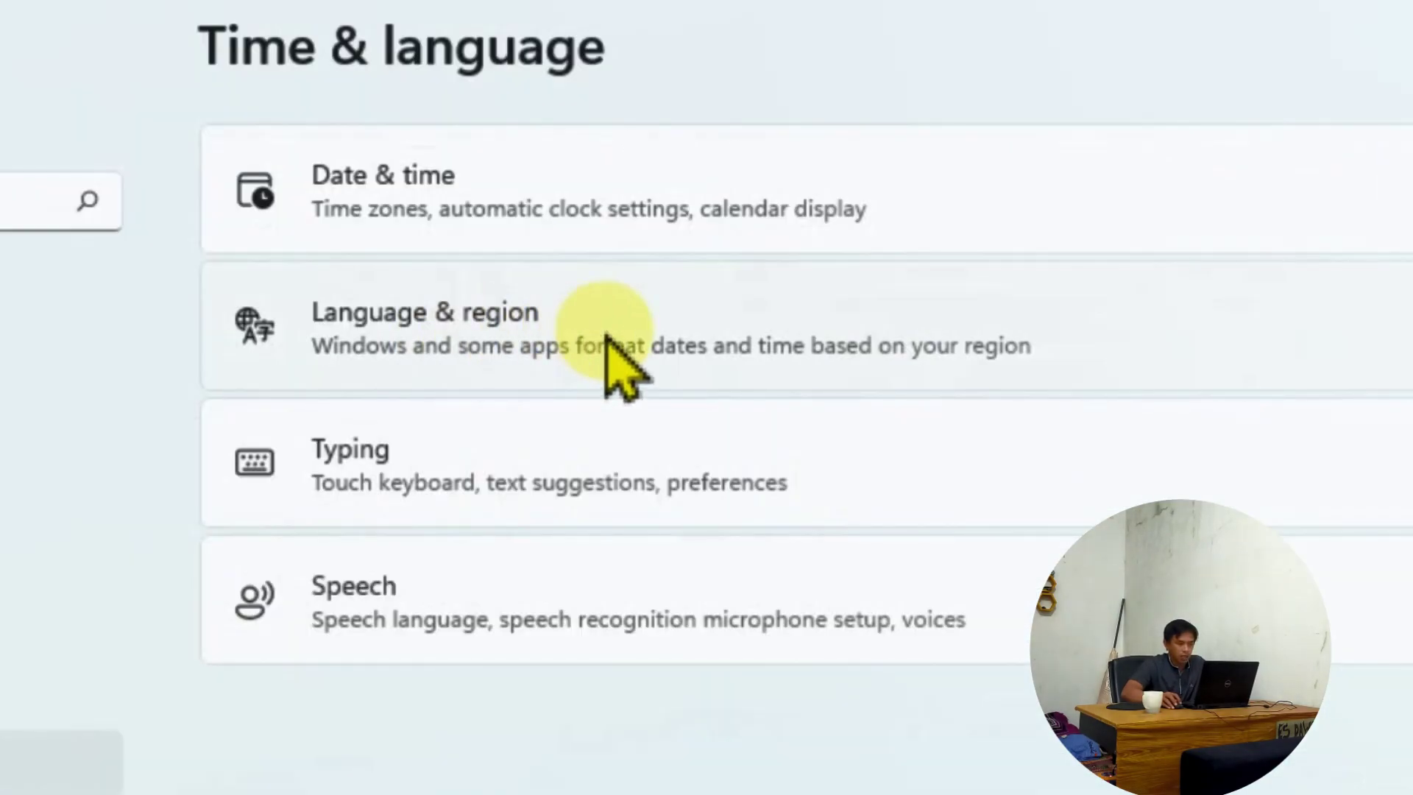
pyautogui.click(1034, 353)
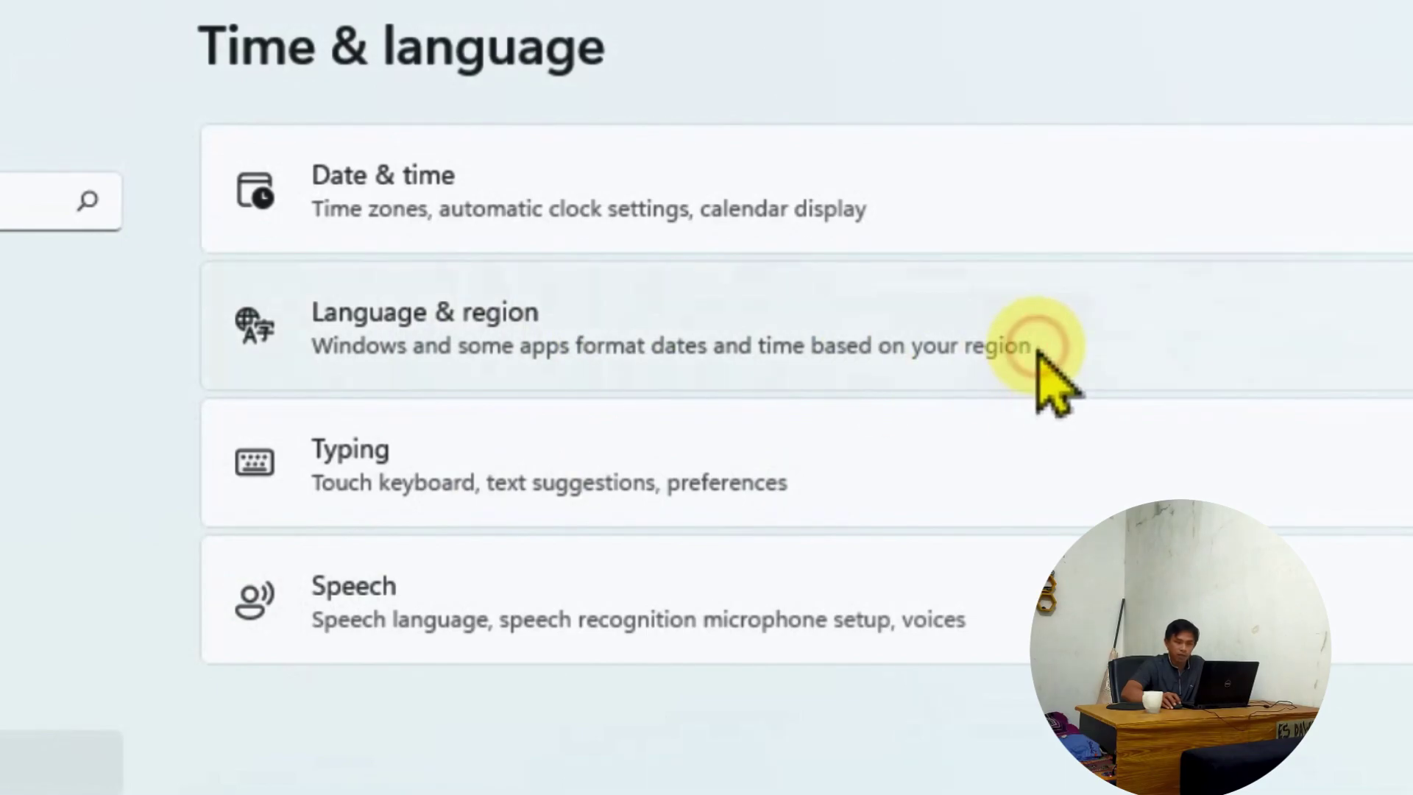
pyautogui.scroll(-2, 820, 425)
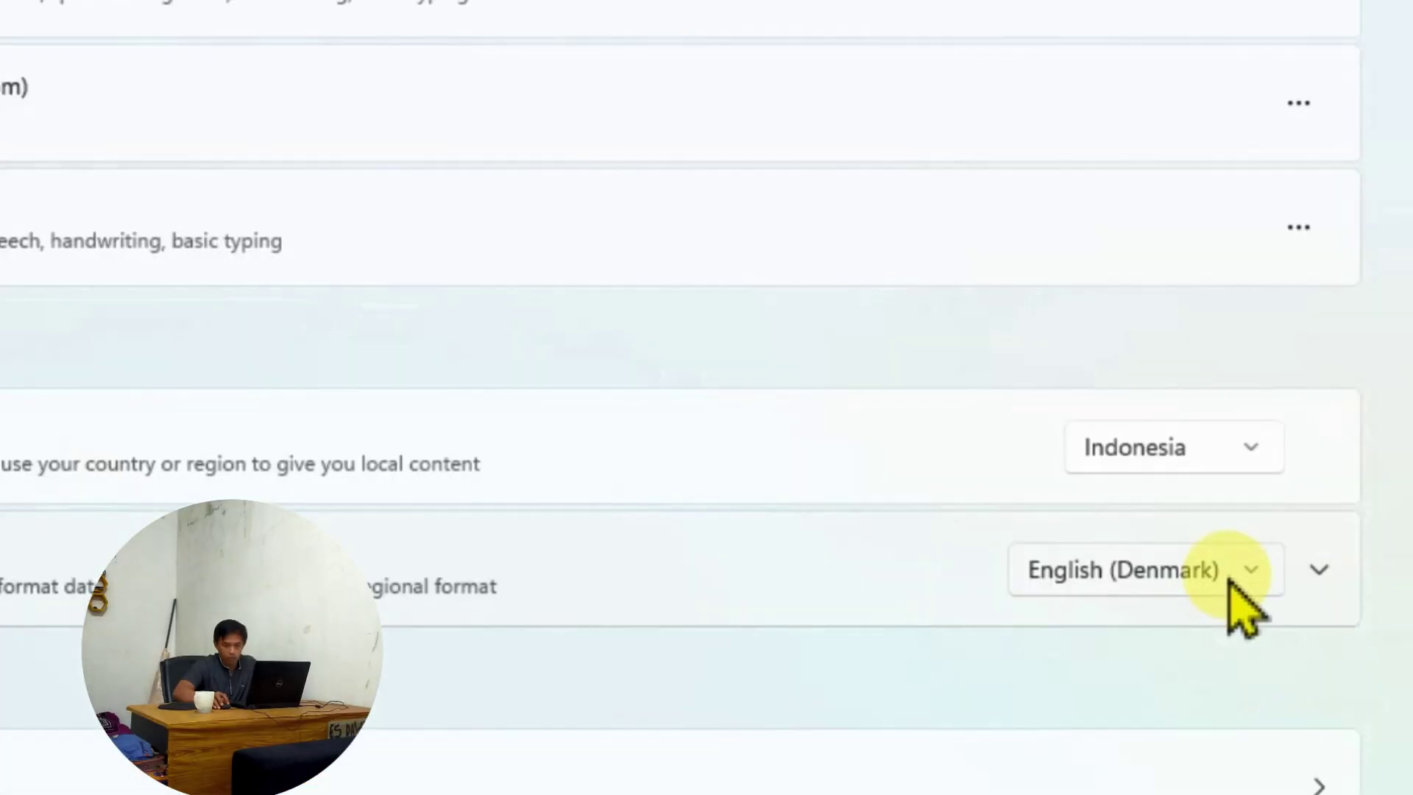
pyautogui.click(1228, 577)
pyautogui.scroll(-10, 1191, 471)
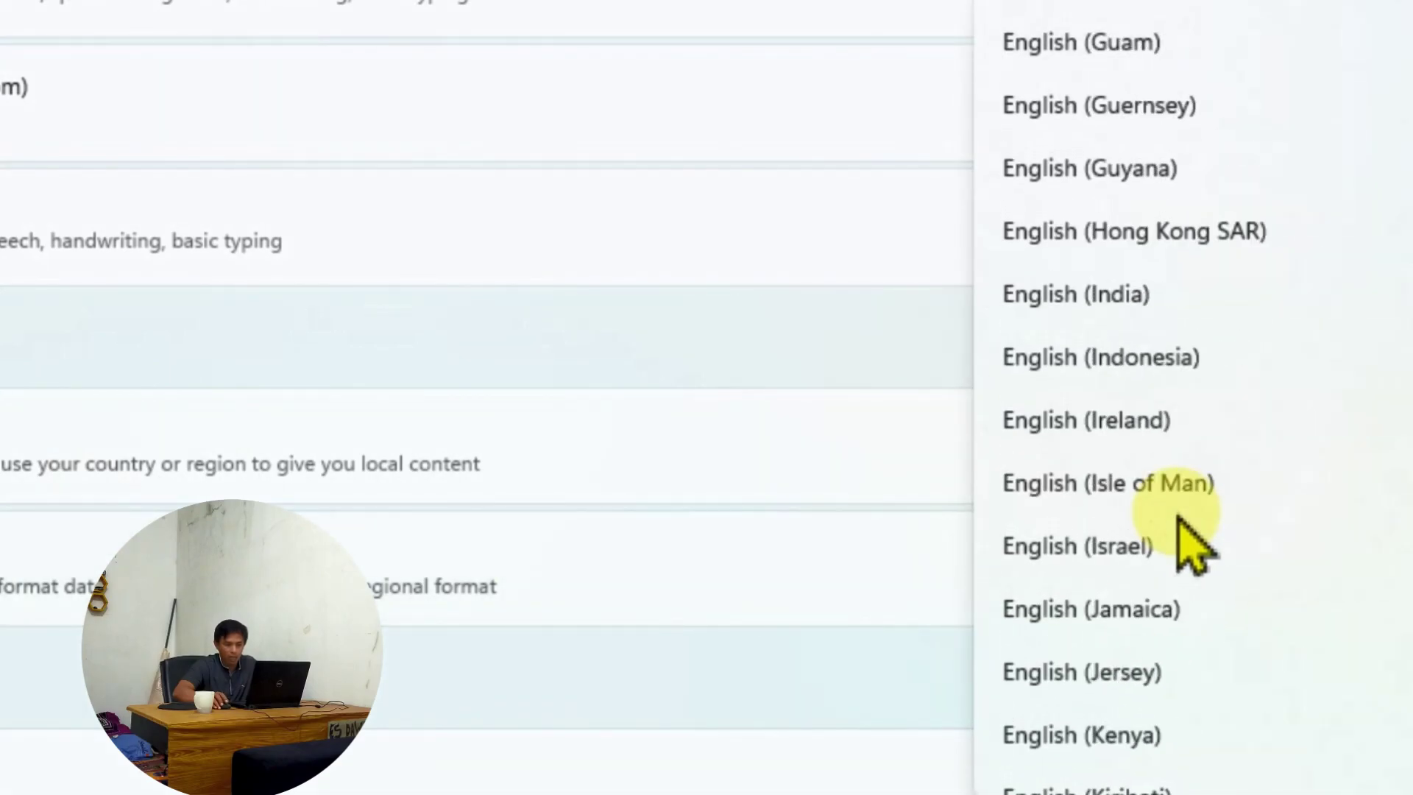
pyautogui.scroll(-10, 1179, 517)
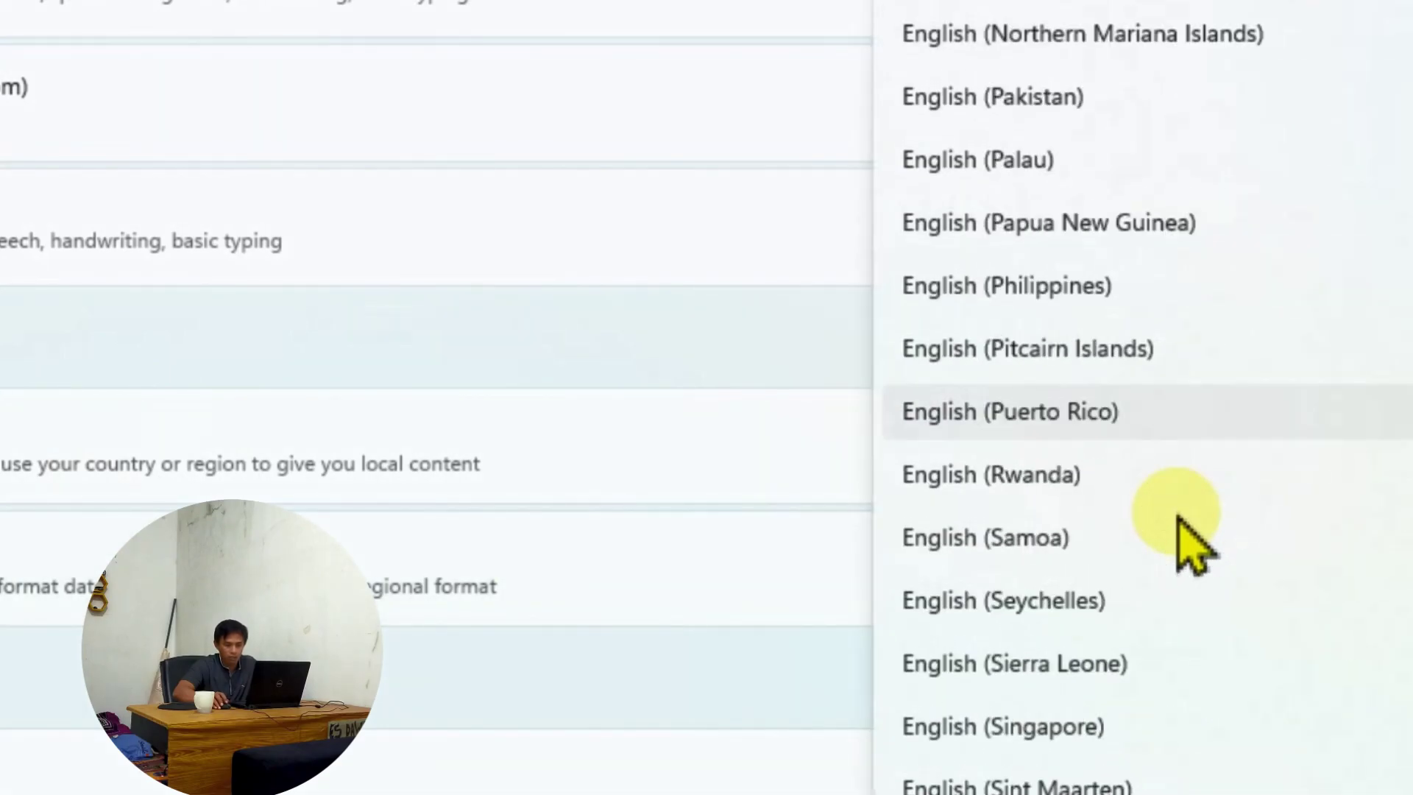
pyautogui.scroll(-2, 1190, 545)
pyautogui.scroll(2, 1190, 545)
pyautogui.scroll(-5, 1190, 545)
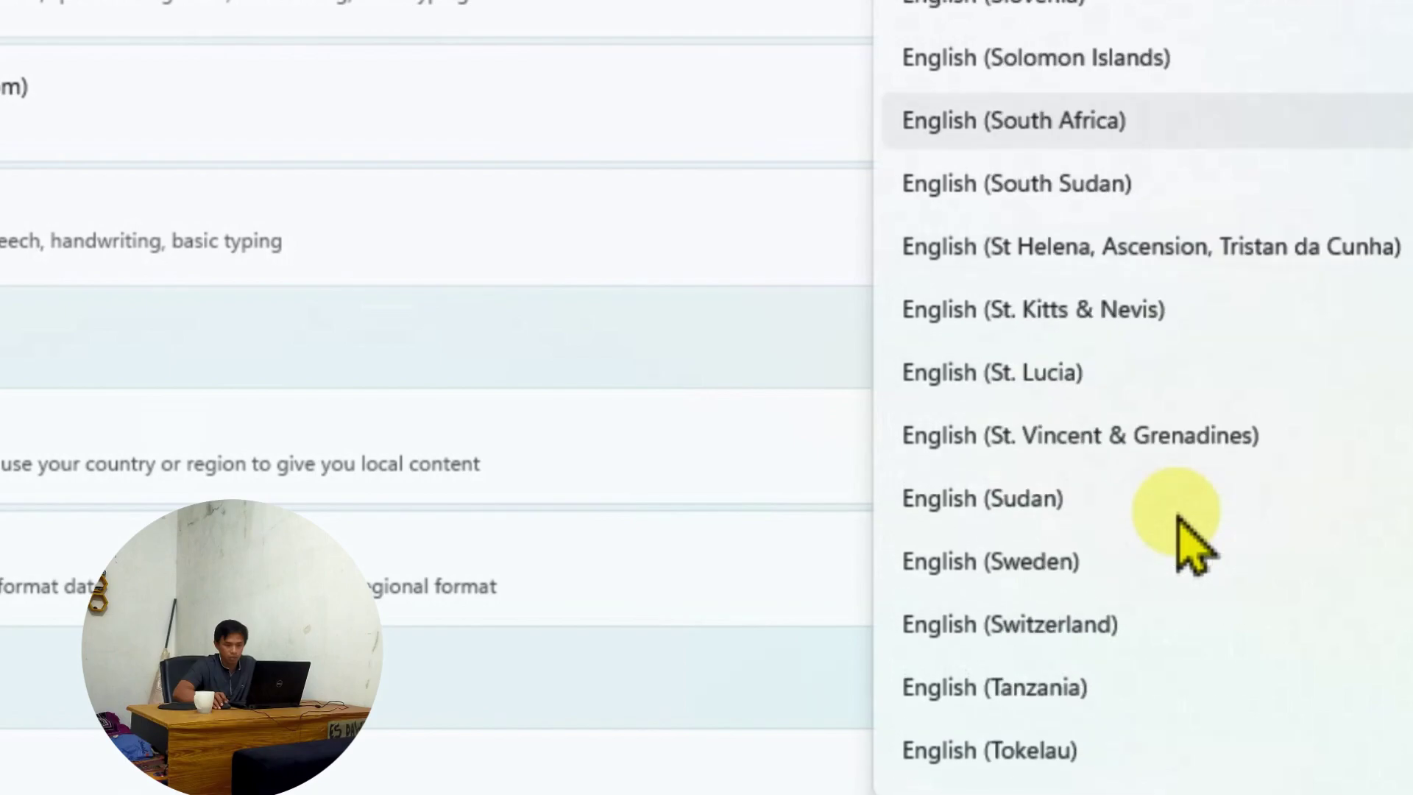
pyautogui.scroll(-5, 1190, 545)
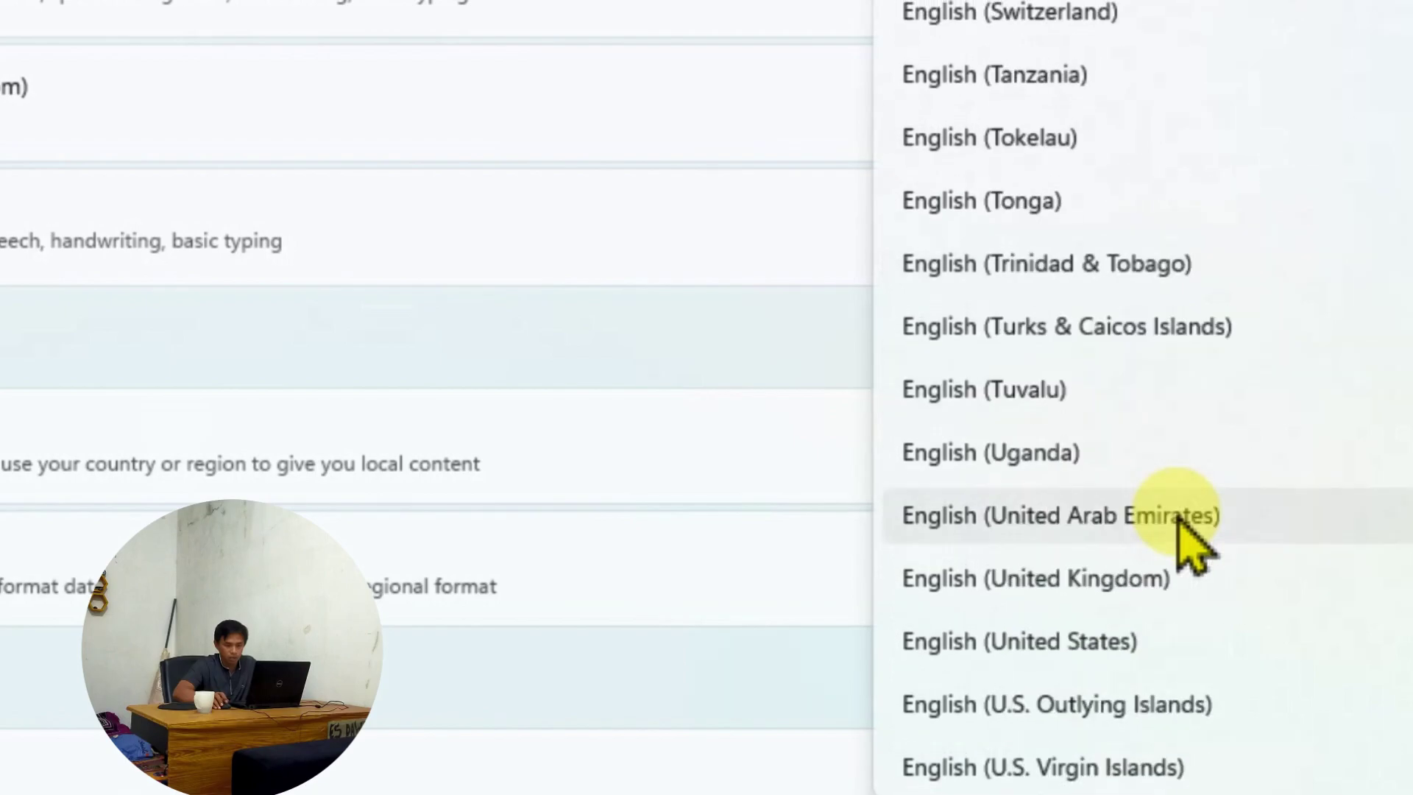
pyautogui.click(1113, 647)
pyautogui.scroll(2, 1295, 228)
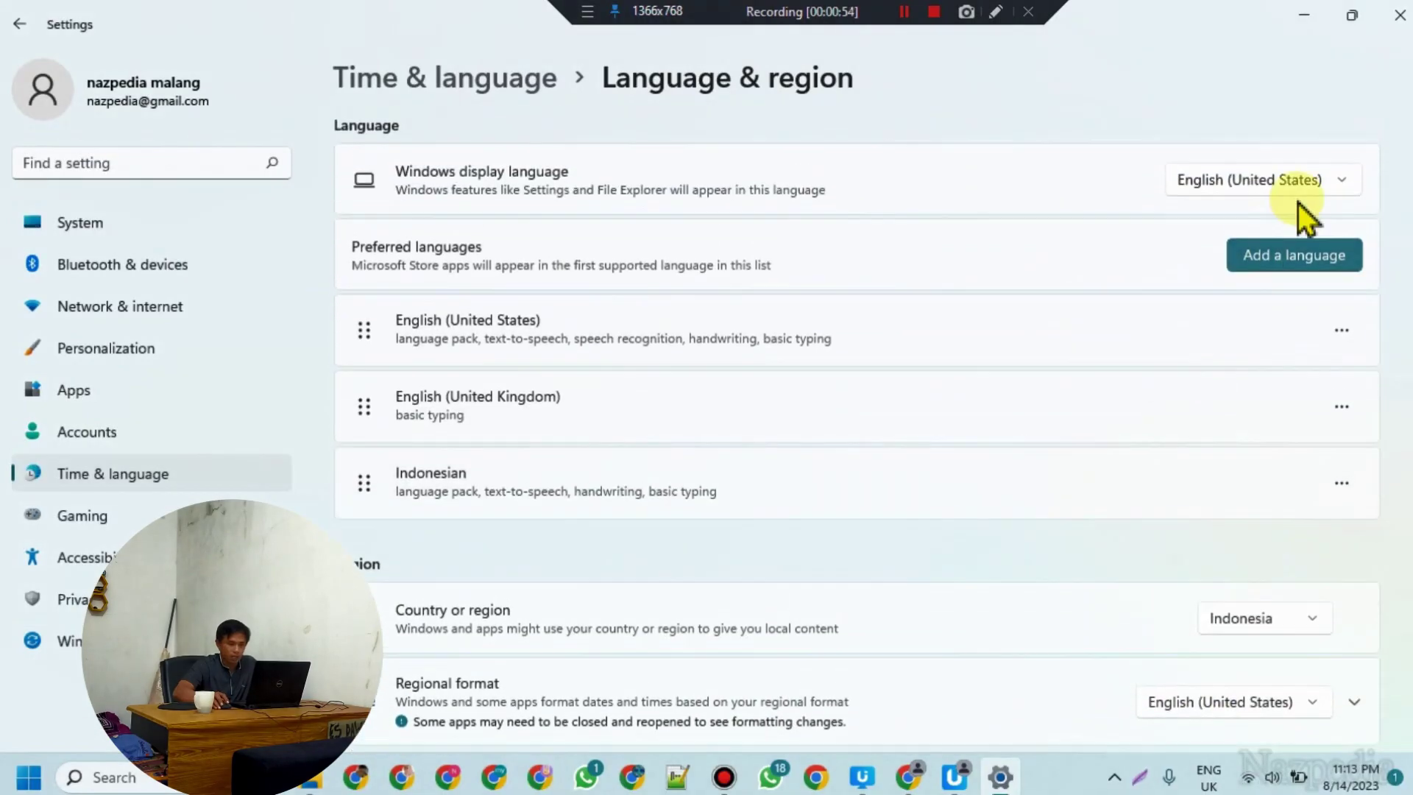
pyautogui.click(1399, 15)
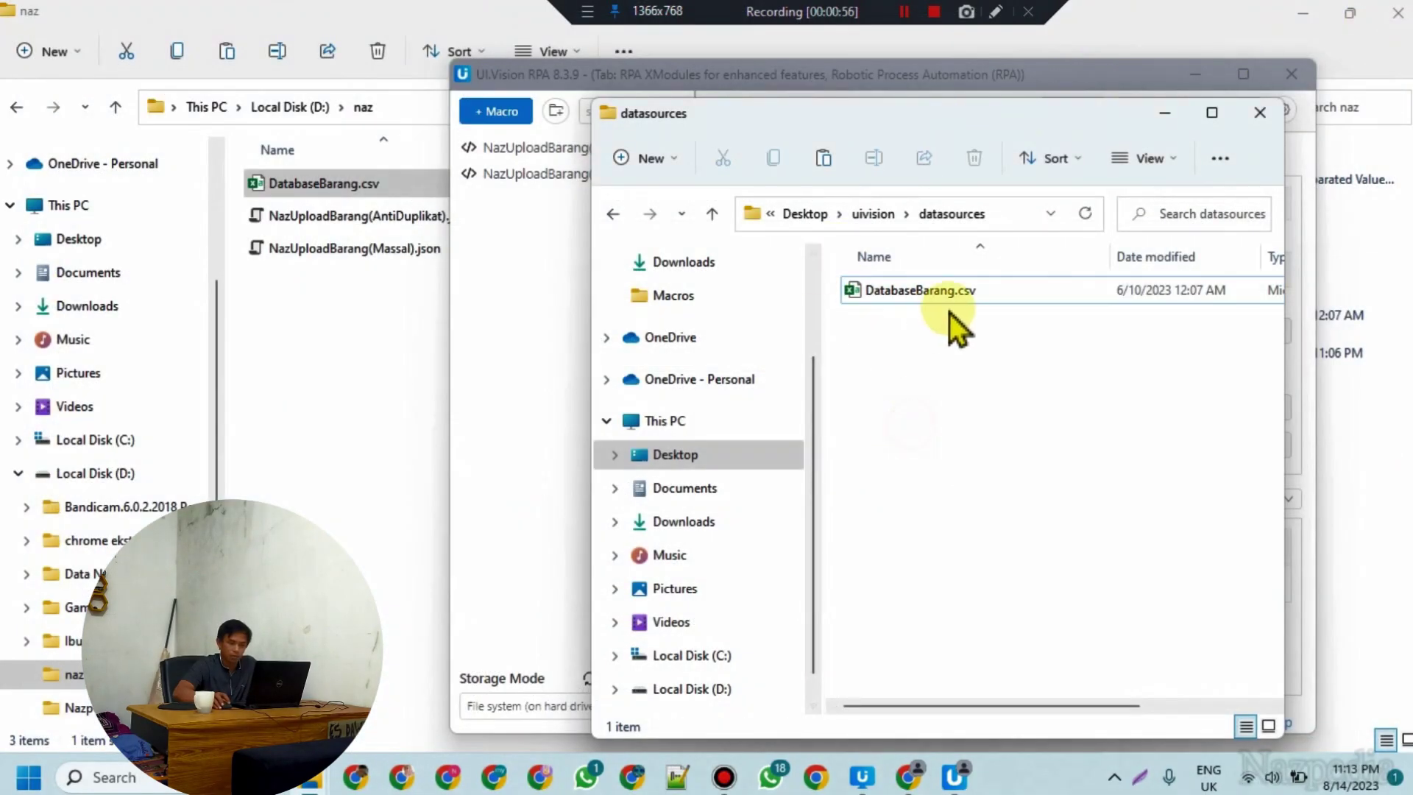
# Step: Reopen DatabaseBarang.csv in Excel, widen the JUDUL column to show the full titles, and examine the HARGA values
pyautogui.doubleClick(901, 303)
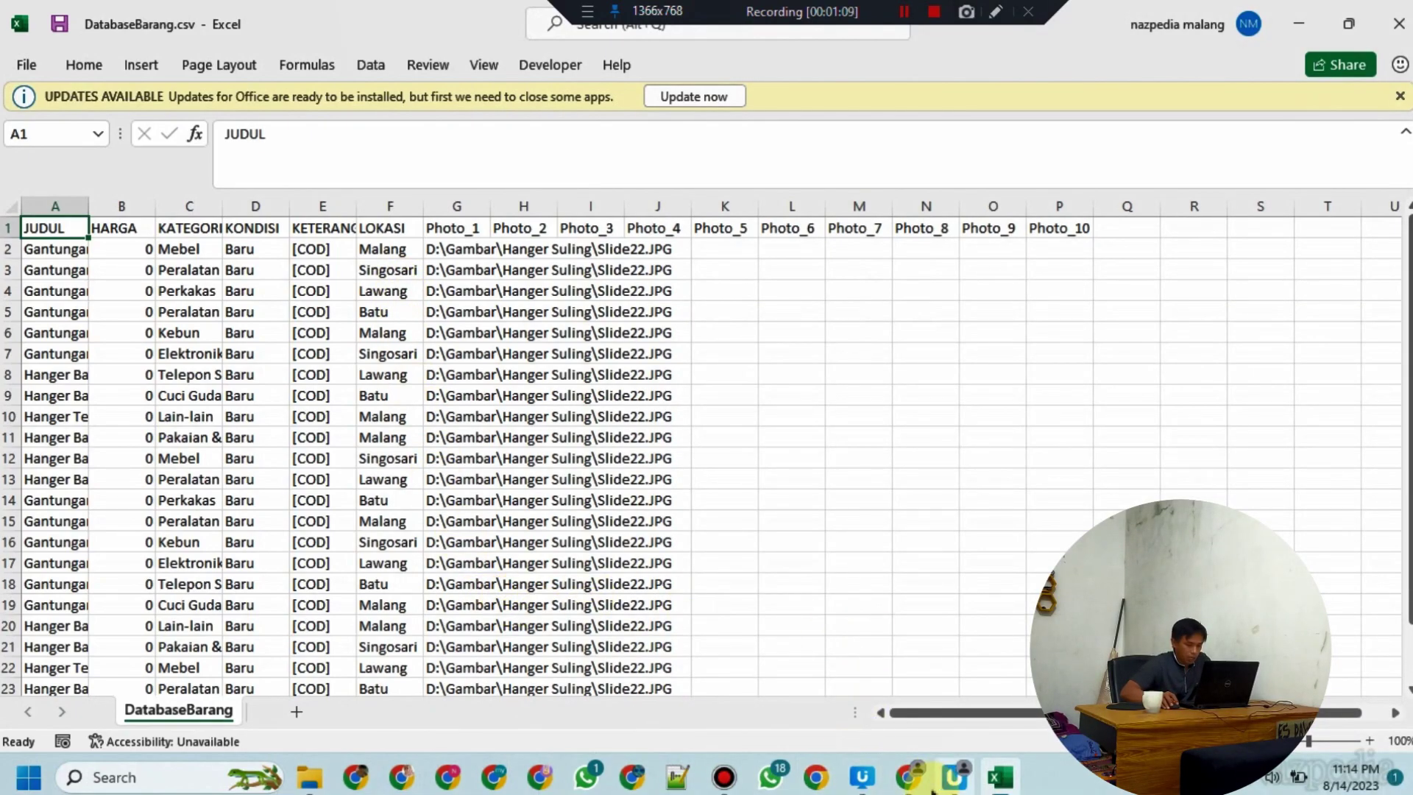
pyautogui.moveTo(905, 786)
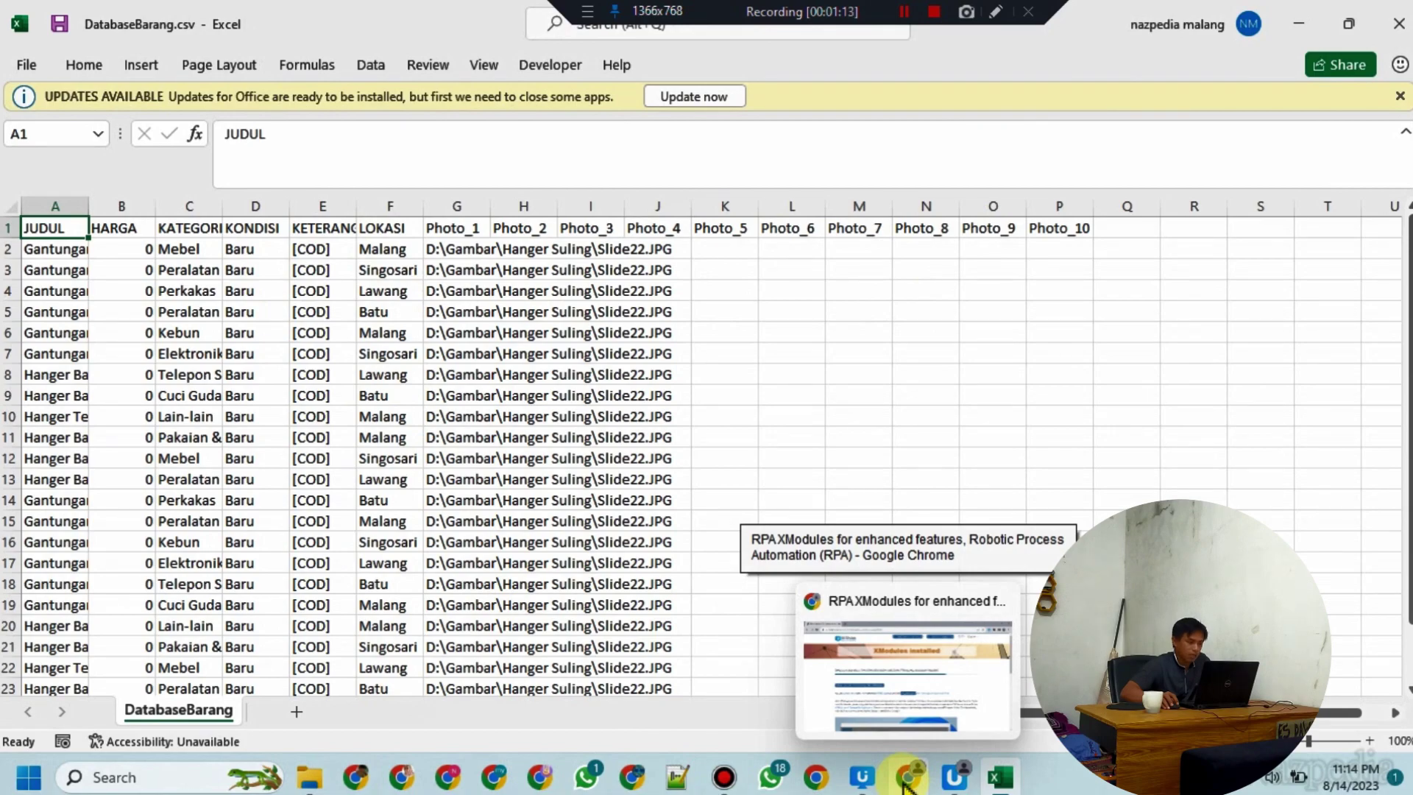
pyautogui.moveTo(90, 206); pyautogui.dragTo(171, 206)
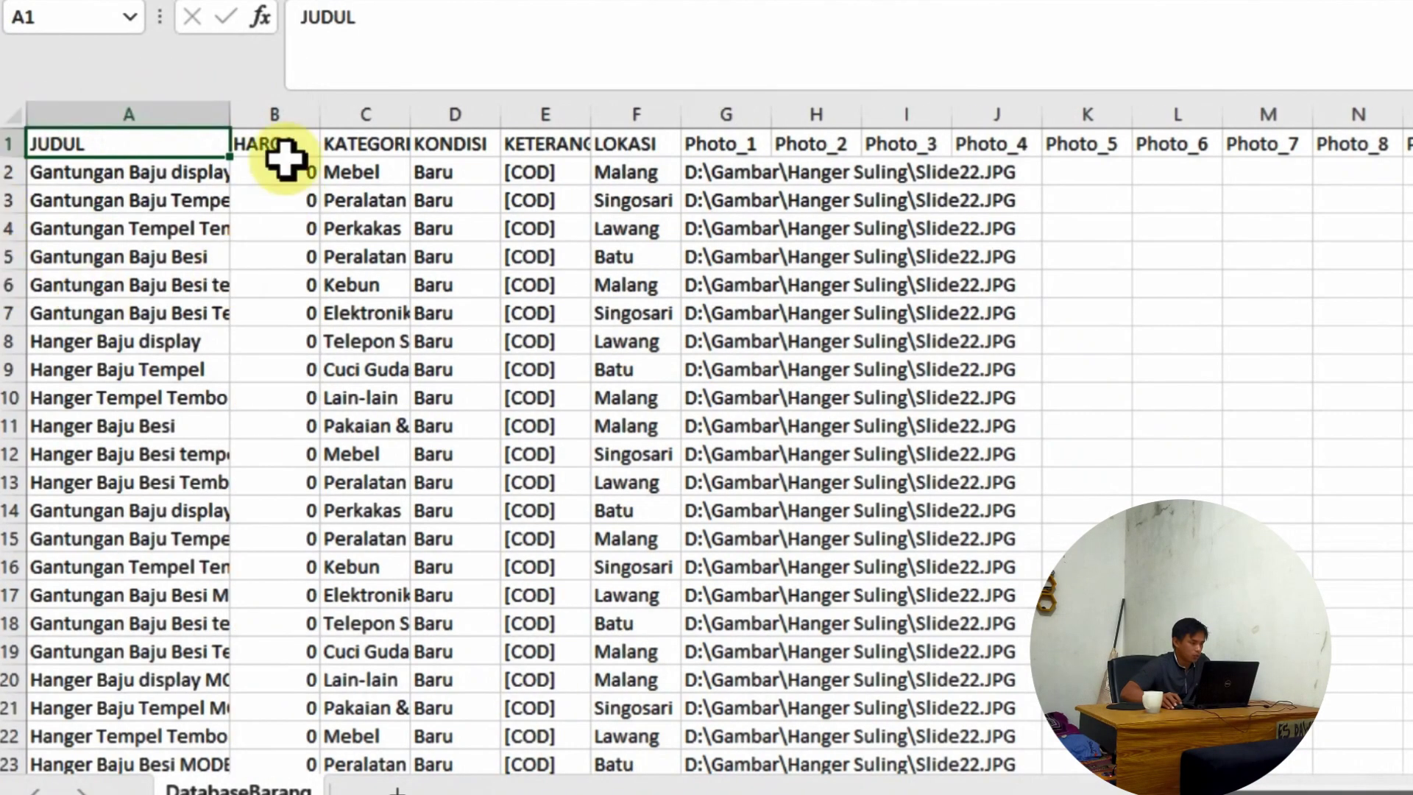
pyautogui.click(122, 174)
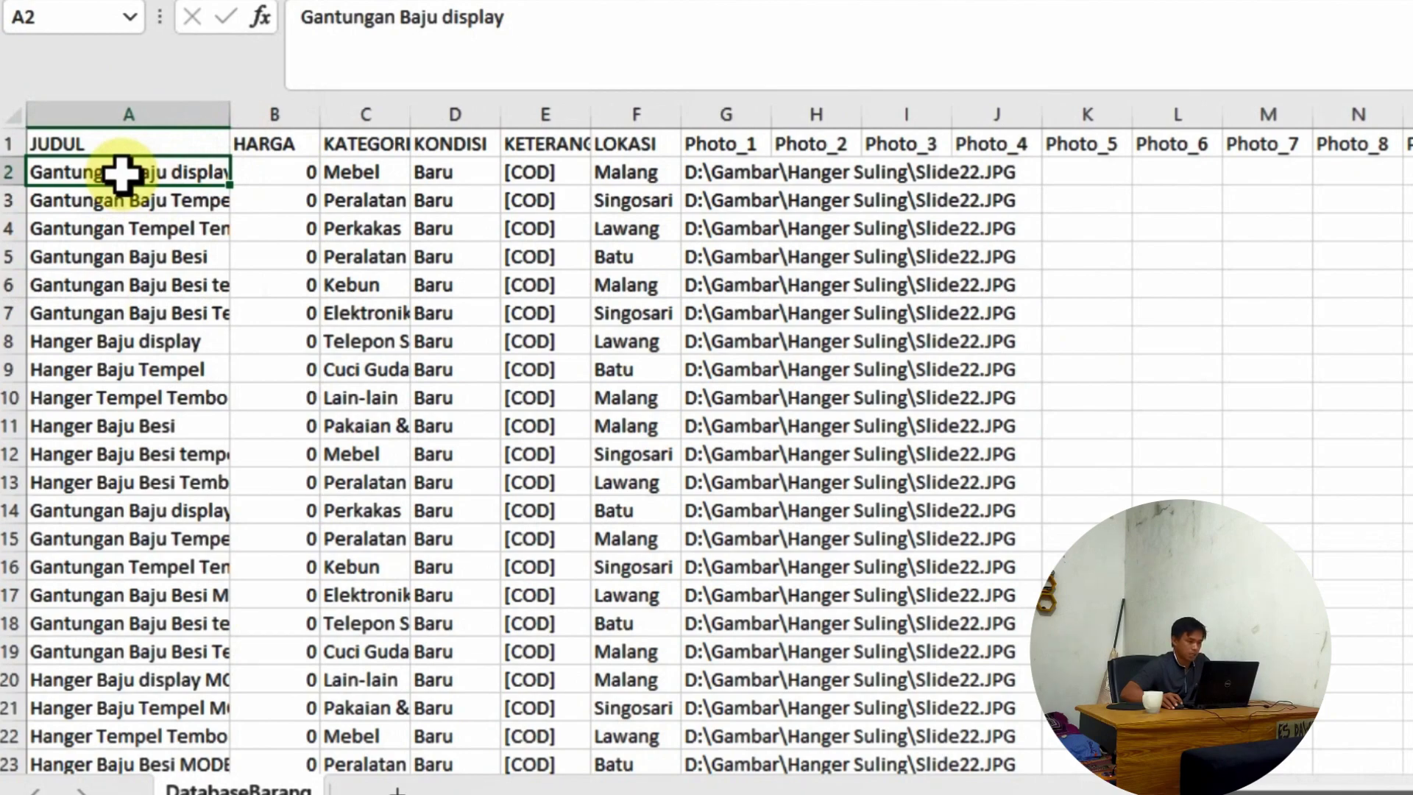
pyautogui.moveTo(233, 120); pyautogui.dragTo(292, 120)
pyautogui.click(359, 169)
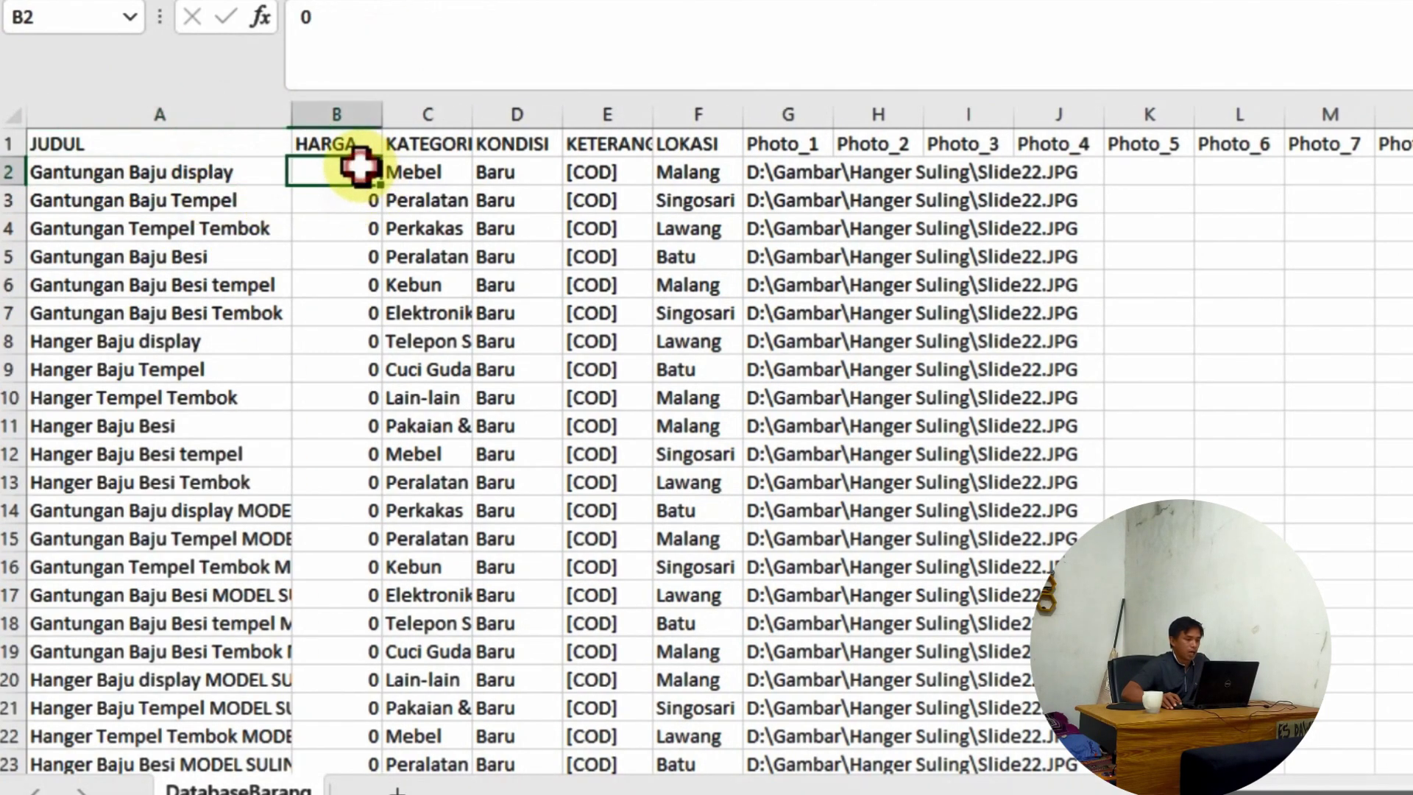
pyautogui.moveTo(355, 175); pyautogui.dragTo(316, 344)
# Step: Try a line break after "[COD] BAYAR DITEMPAT" in cell E2, remove it, and append "sdfjshgfhs" to that line
pyautogui.click(622, 175)
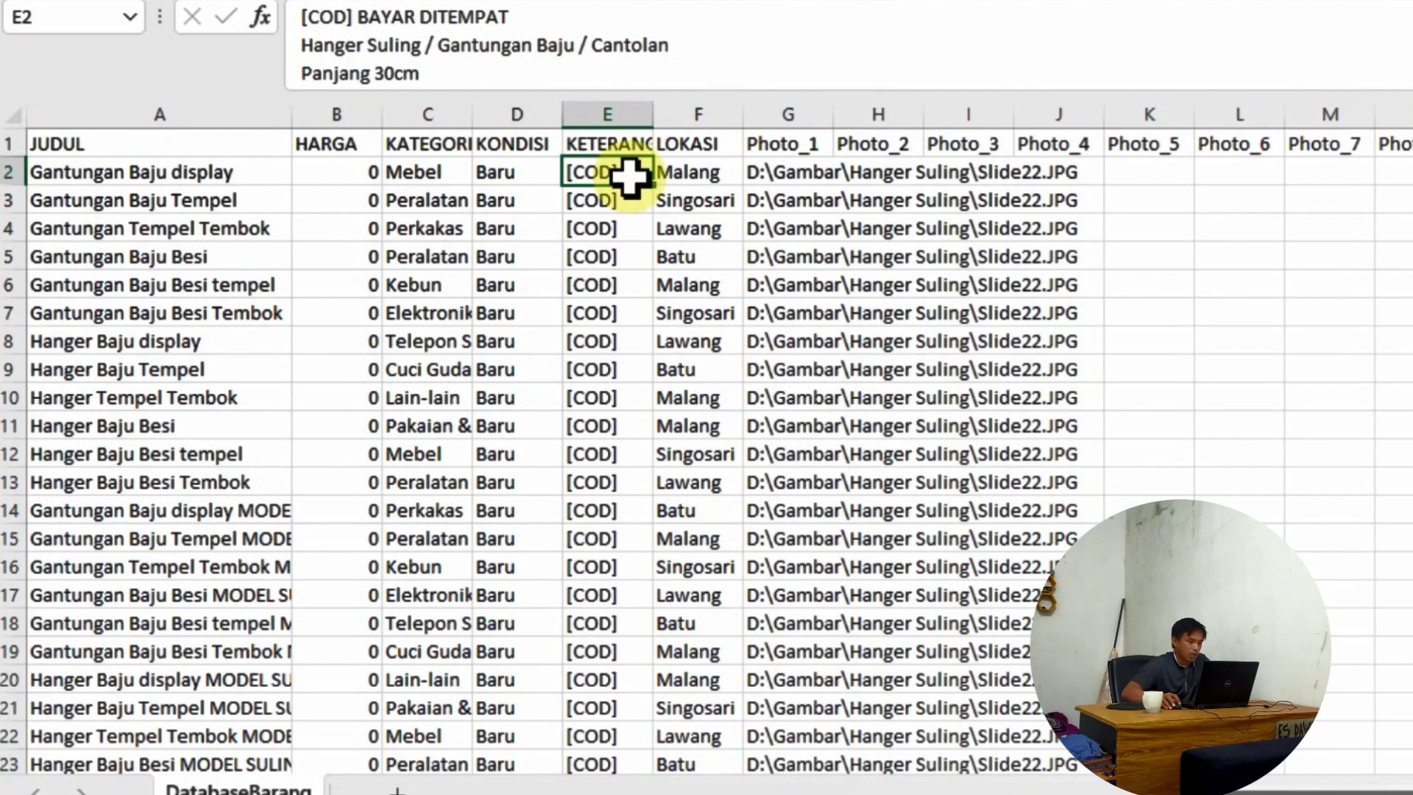
pyautogui.click(524, 19)
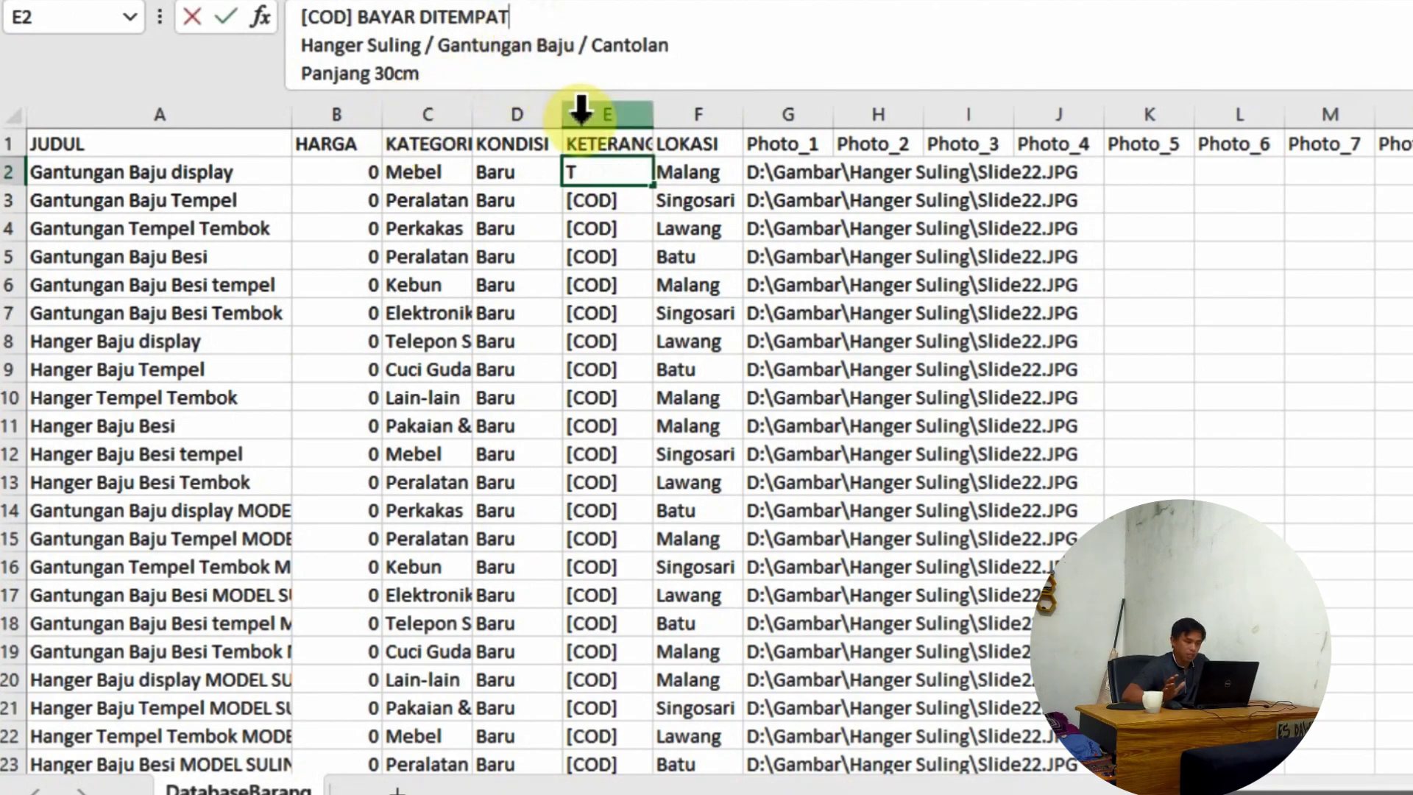
pyautogui.click(467, 45)
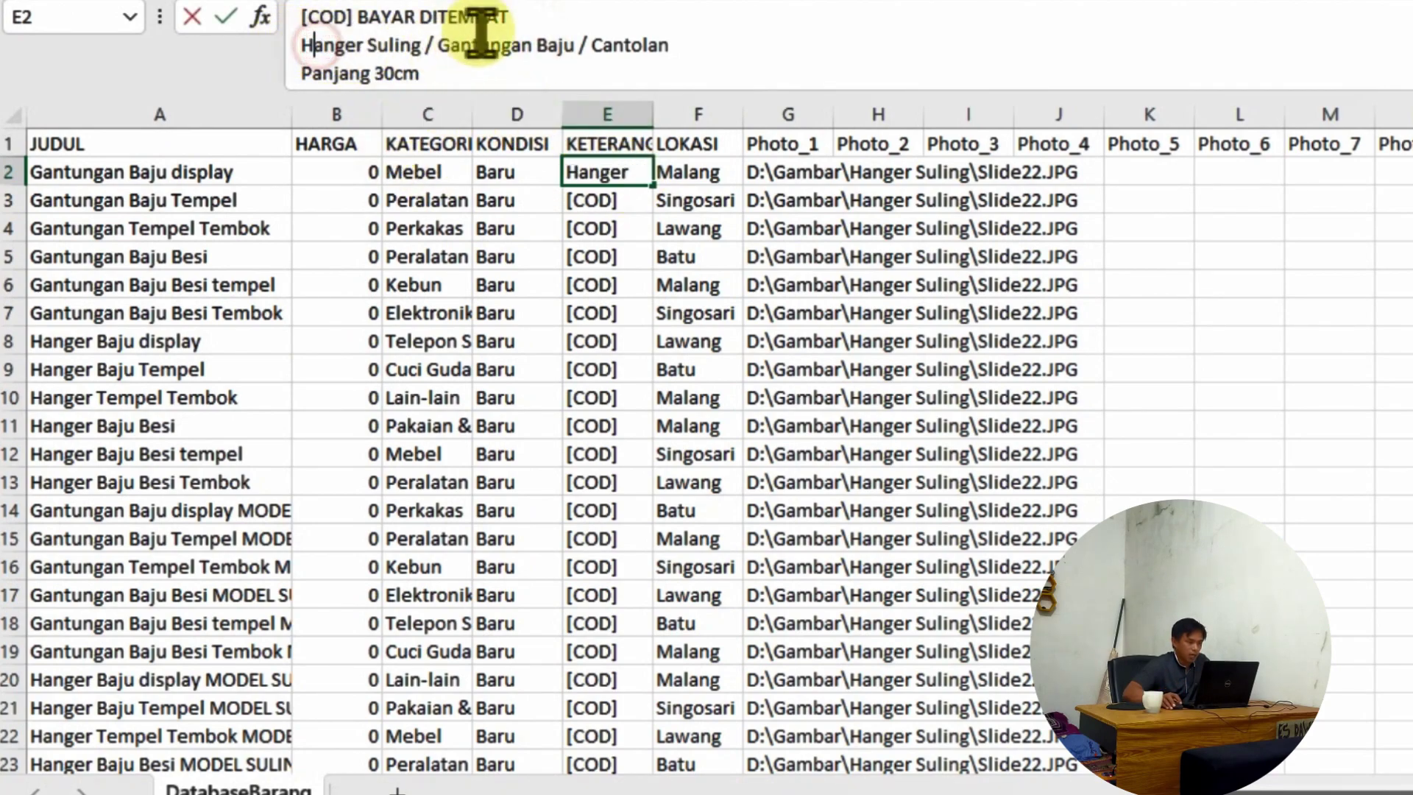
pyautogui.click(519, 16)
pyautogui.hotkey('alt', 'Return')
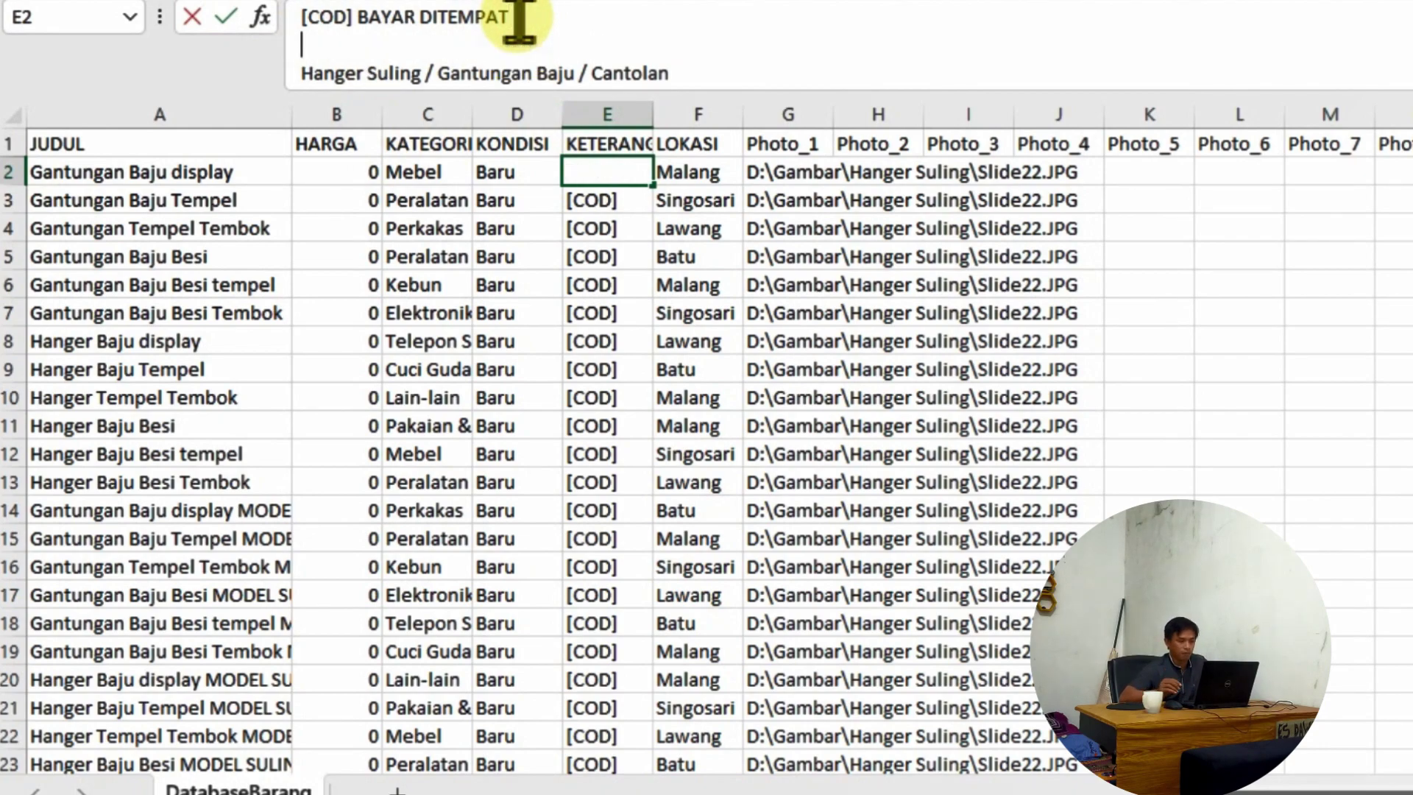
pyautogui.press('BackSpace')
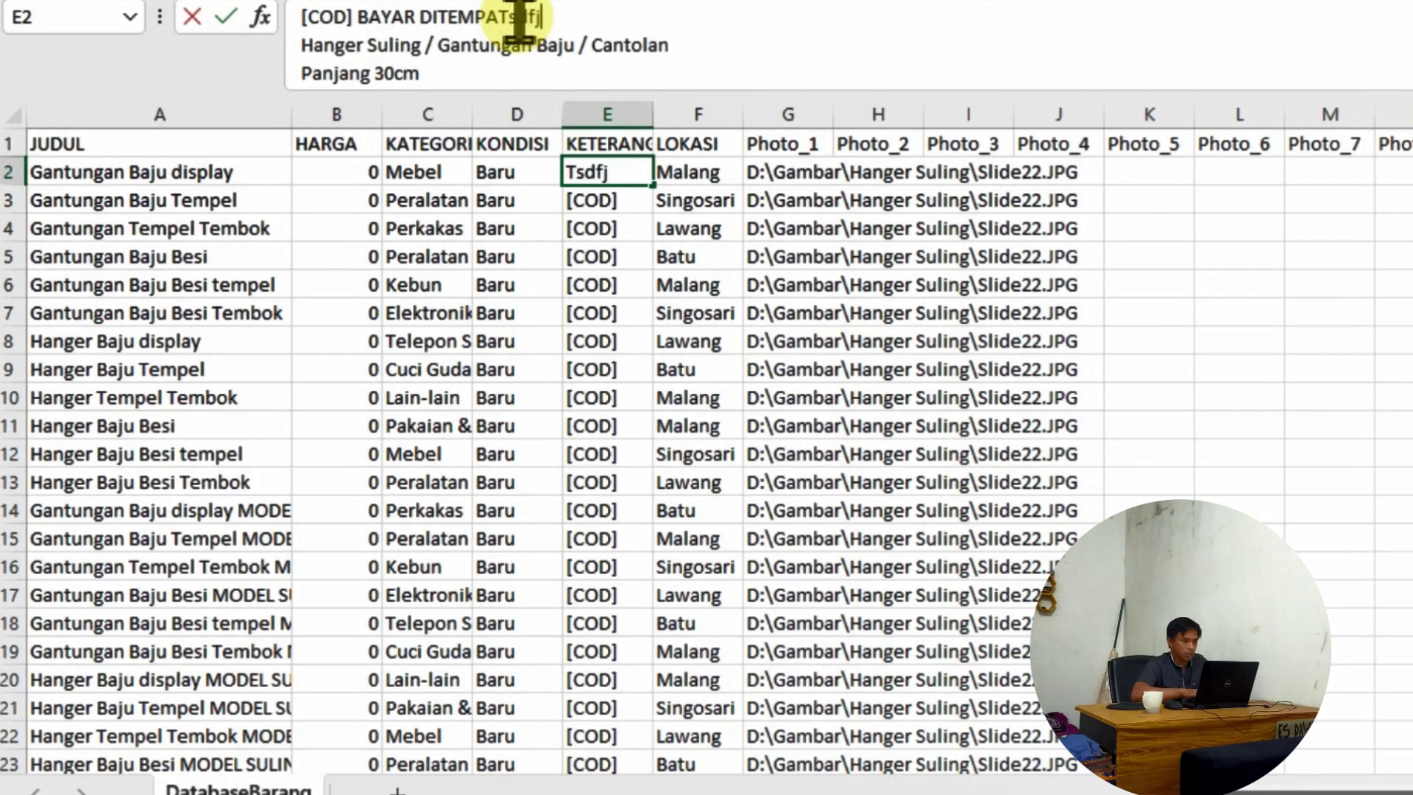
pyautogui.press('Return')
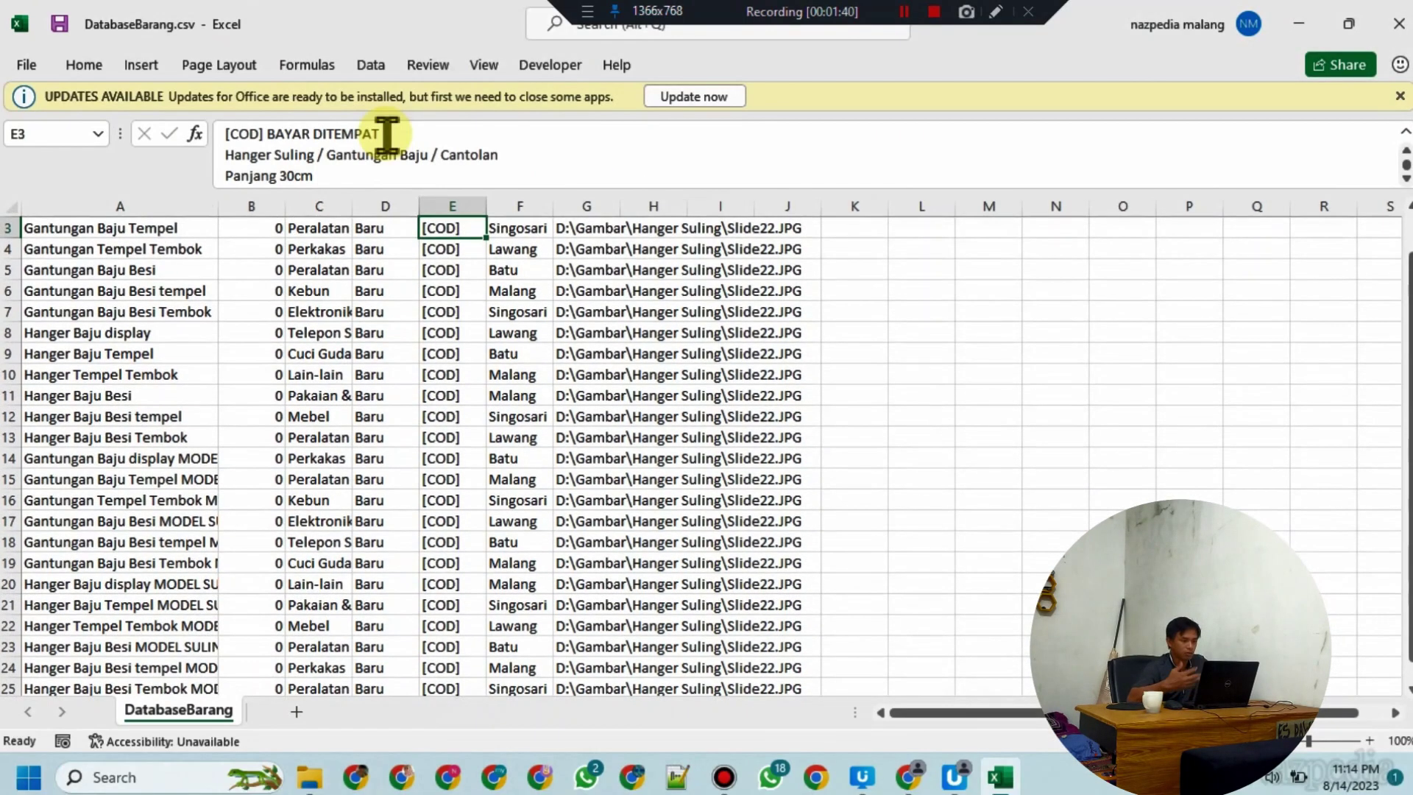
# Step: Remove the "sdfjshgfhs" text from cell E2, keeping a line break between "[COD] BAYAR DITEMPAT" and the Hanger Suling line
pyautogui.scroll(3, 464, 322)
pyautogui.click(464, 353)
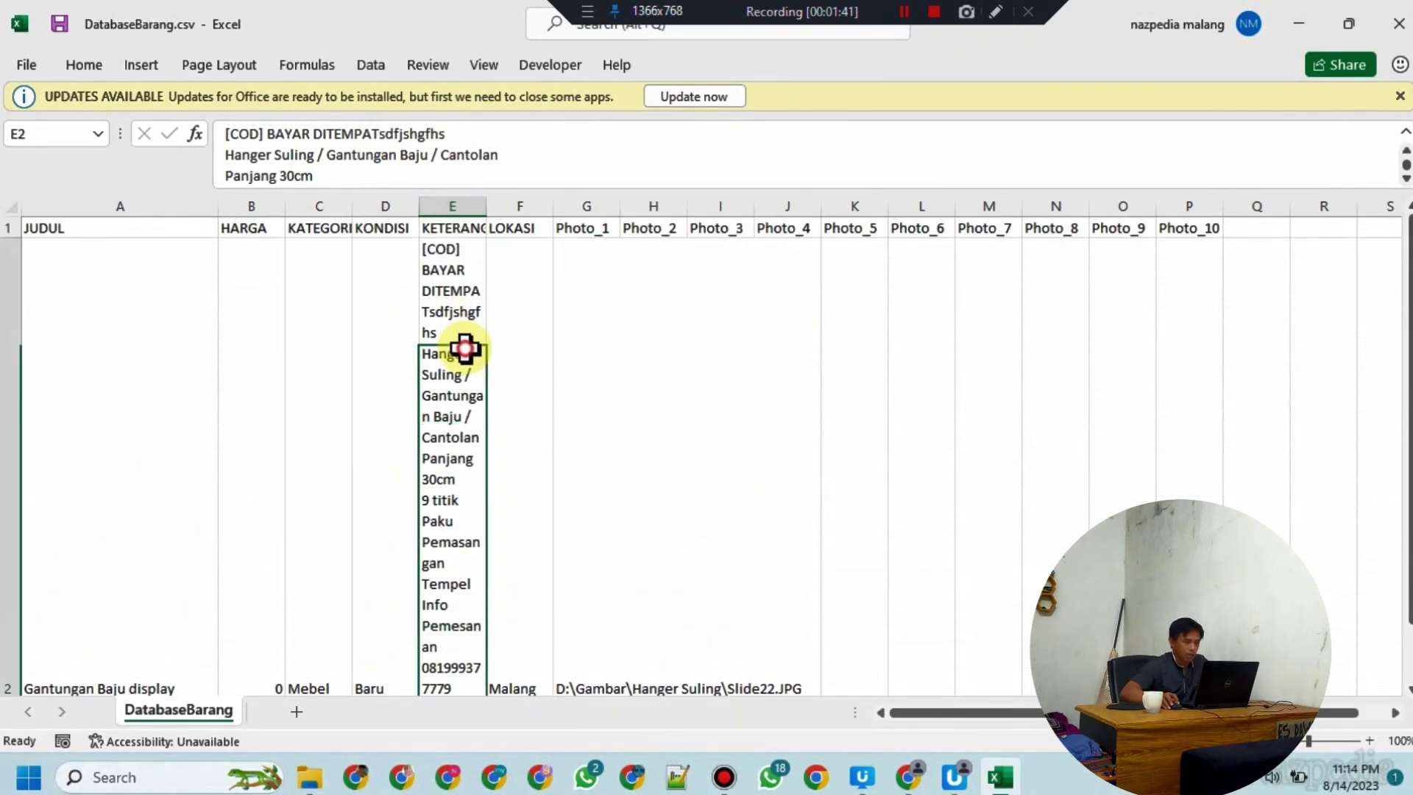
pyautogui.click(382, 139)
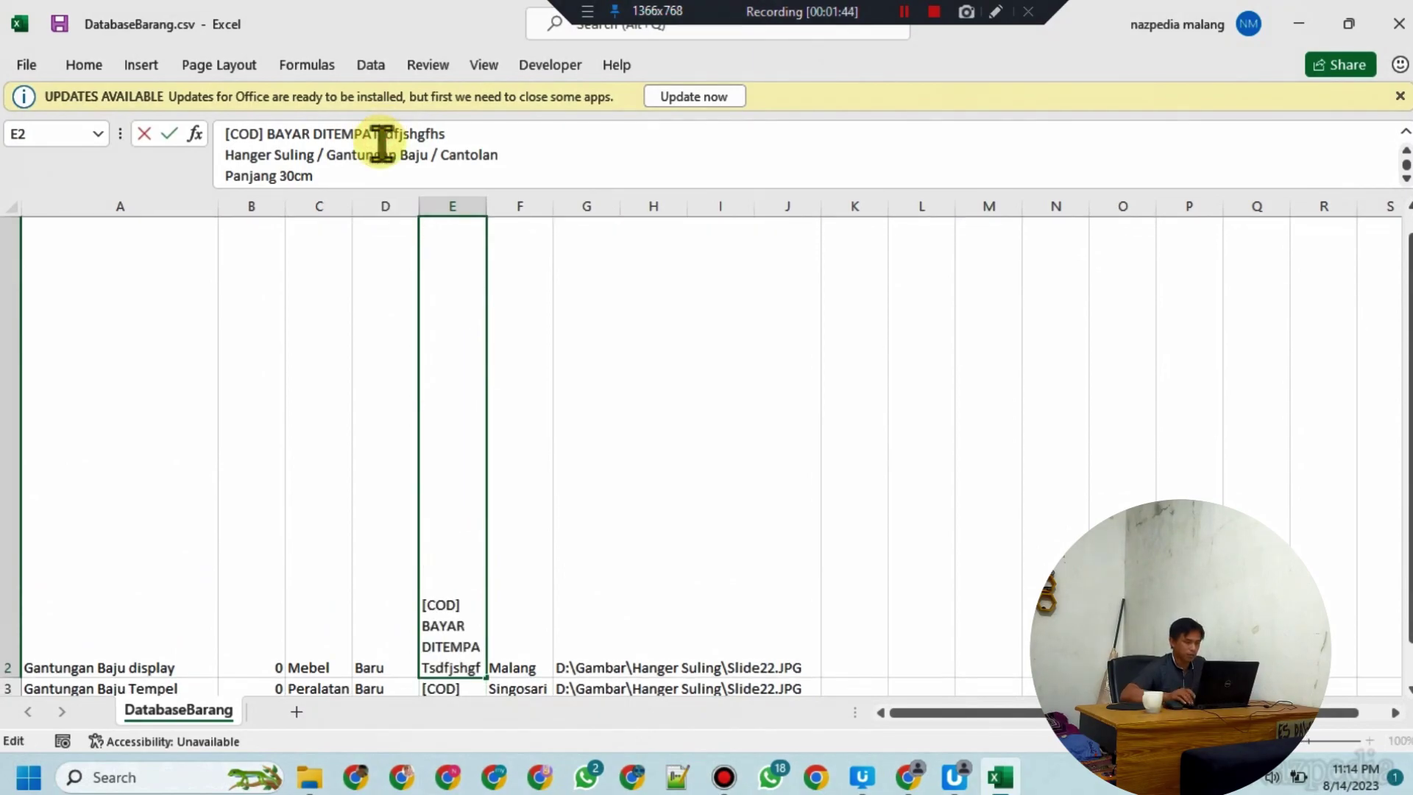
pyautogui.hotkey('alt', 'Return')
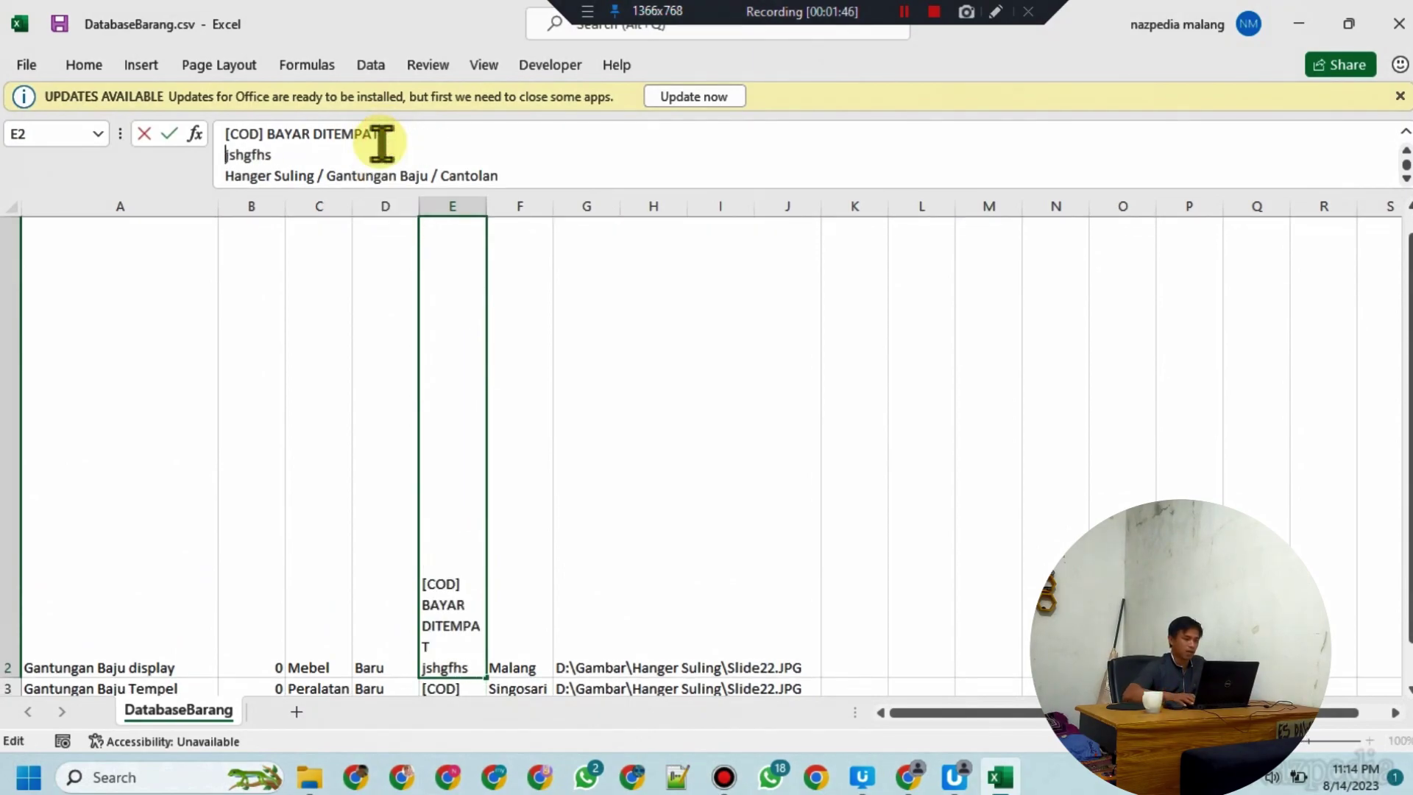
pyautogui.press('Delete')
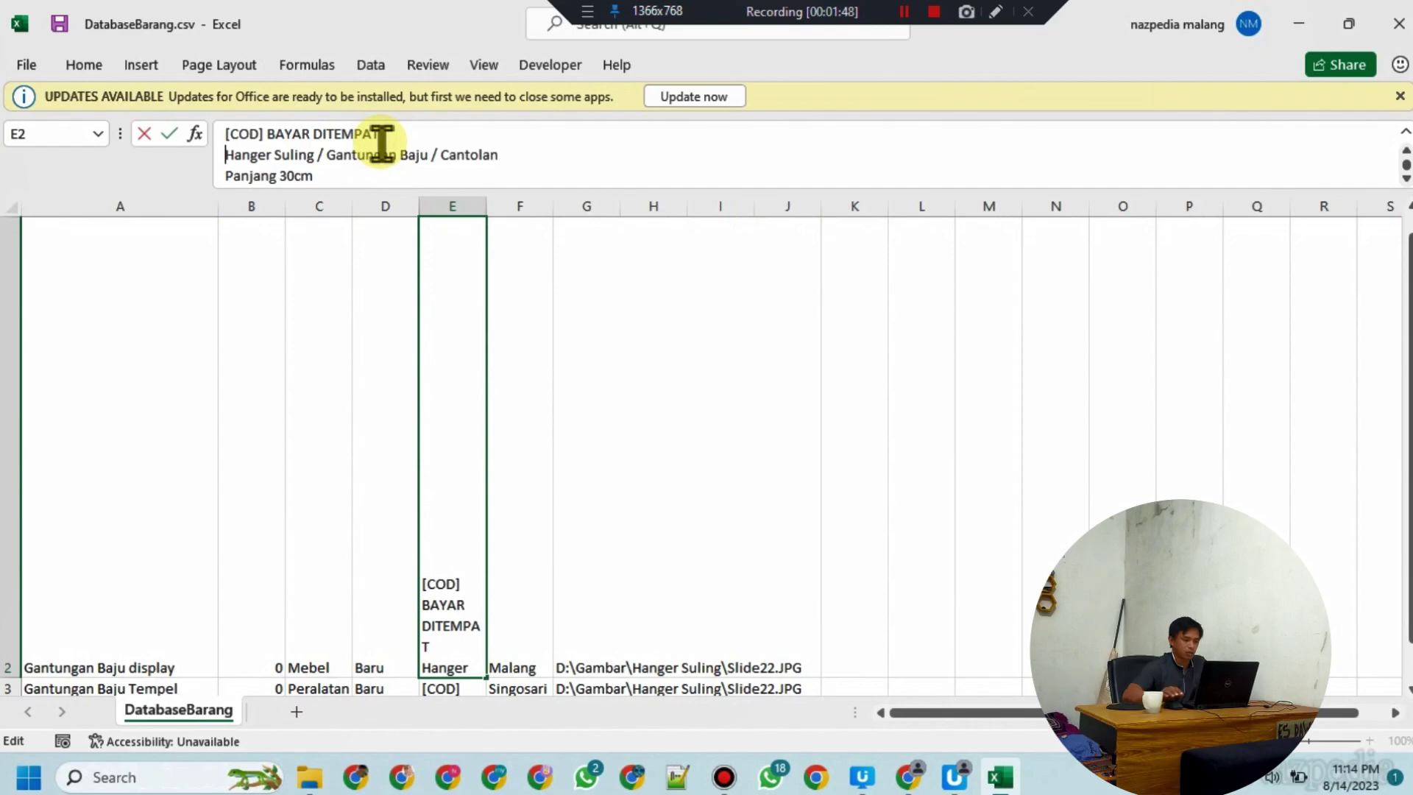
# Step: Open Notepad, enter the sample lines "jahkjafkjakfjahkfjas", "hjafjasfaf" and "afahfa", and close it without saving
pyautogui.press('super+r')
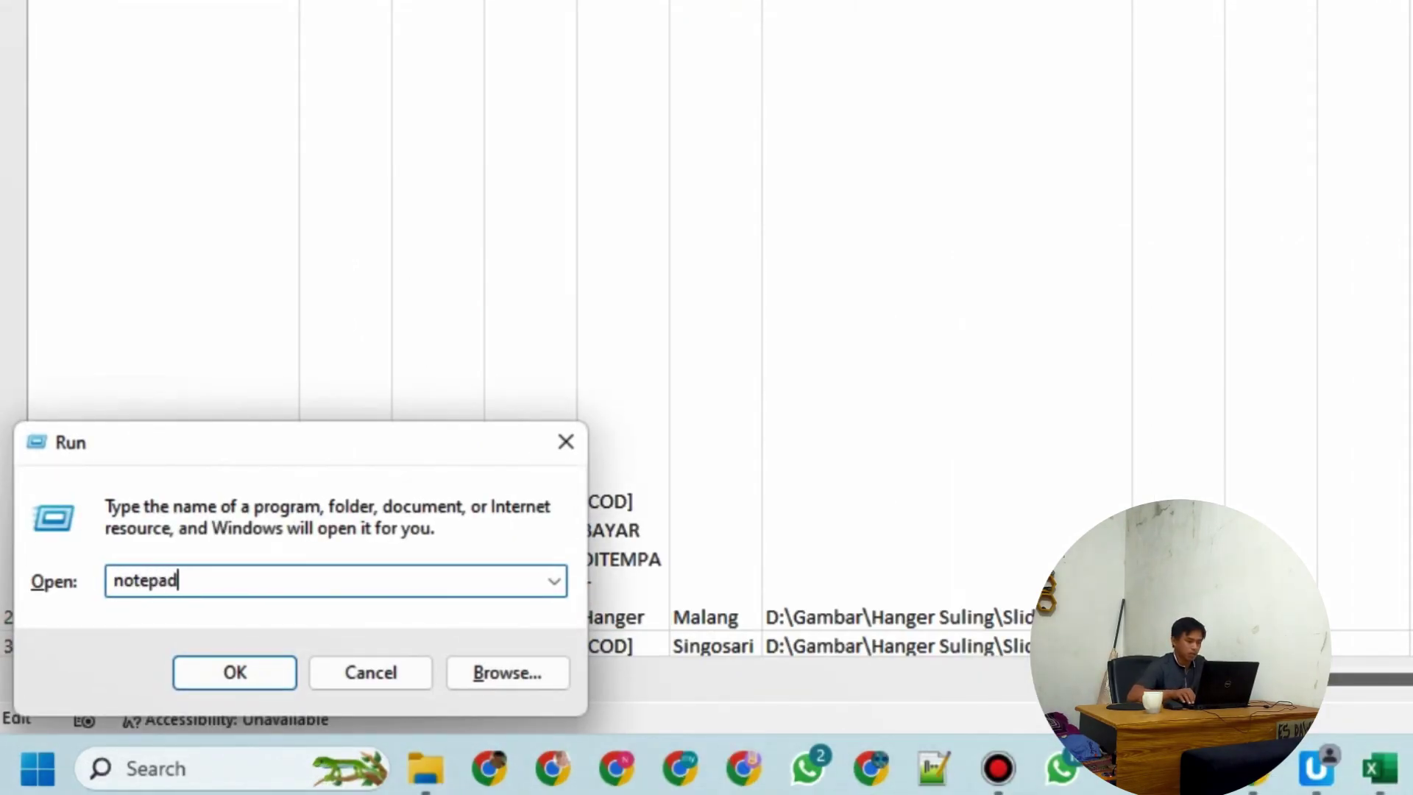
pyautogui.write('notepad')
pyautogui.press('Return')
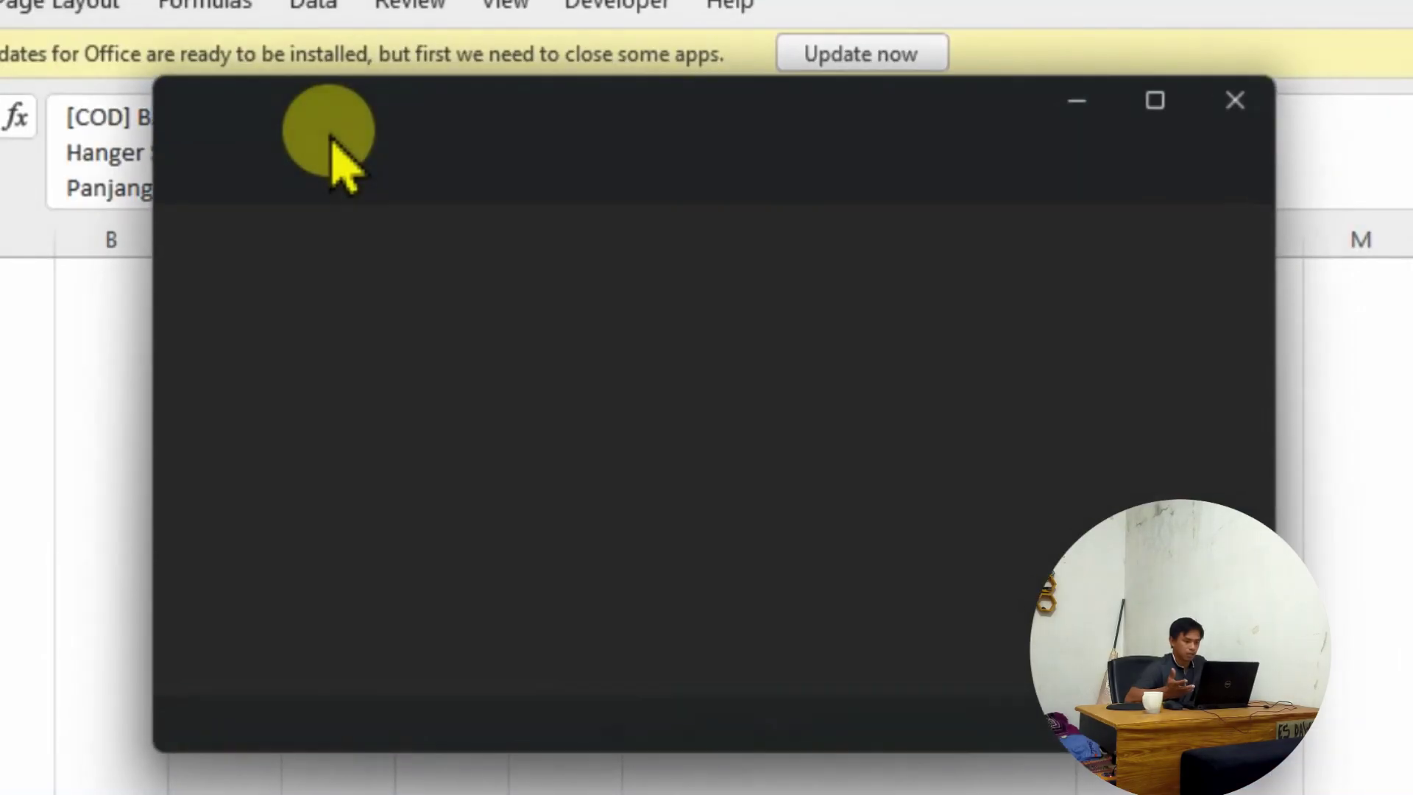
pyautogui.write('jahkjafkjakfjahkfjas')
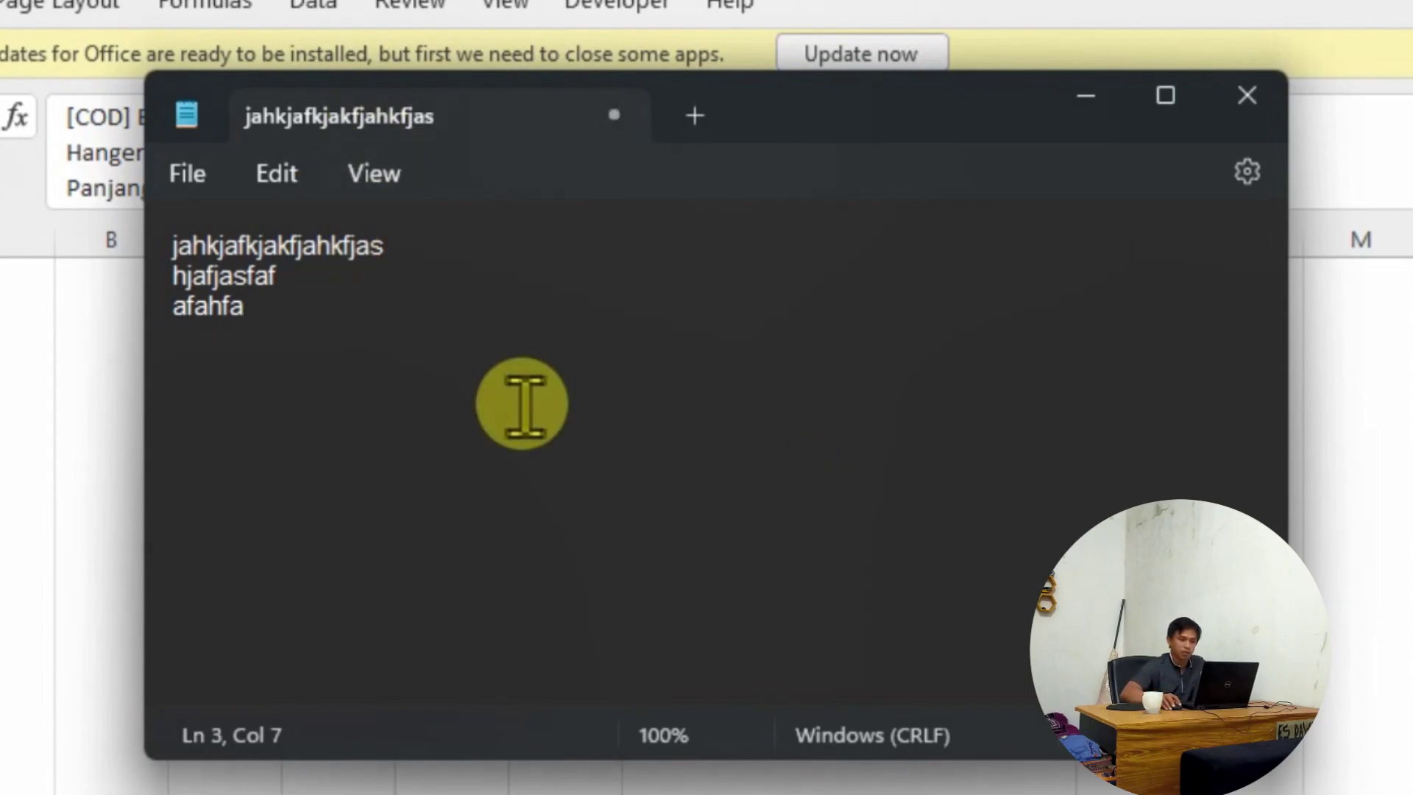
pyautogui.click(1246, 95)
pyautogui.click(769, 519)
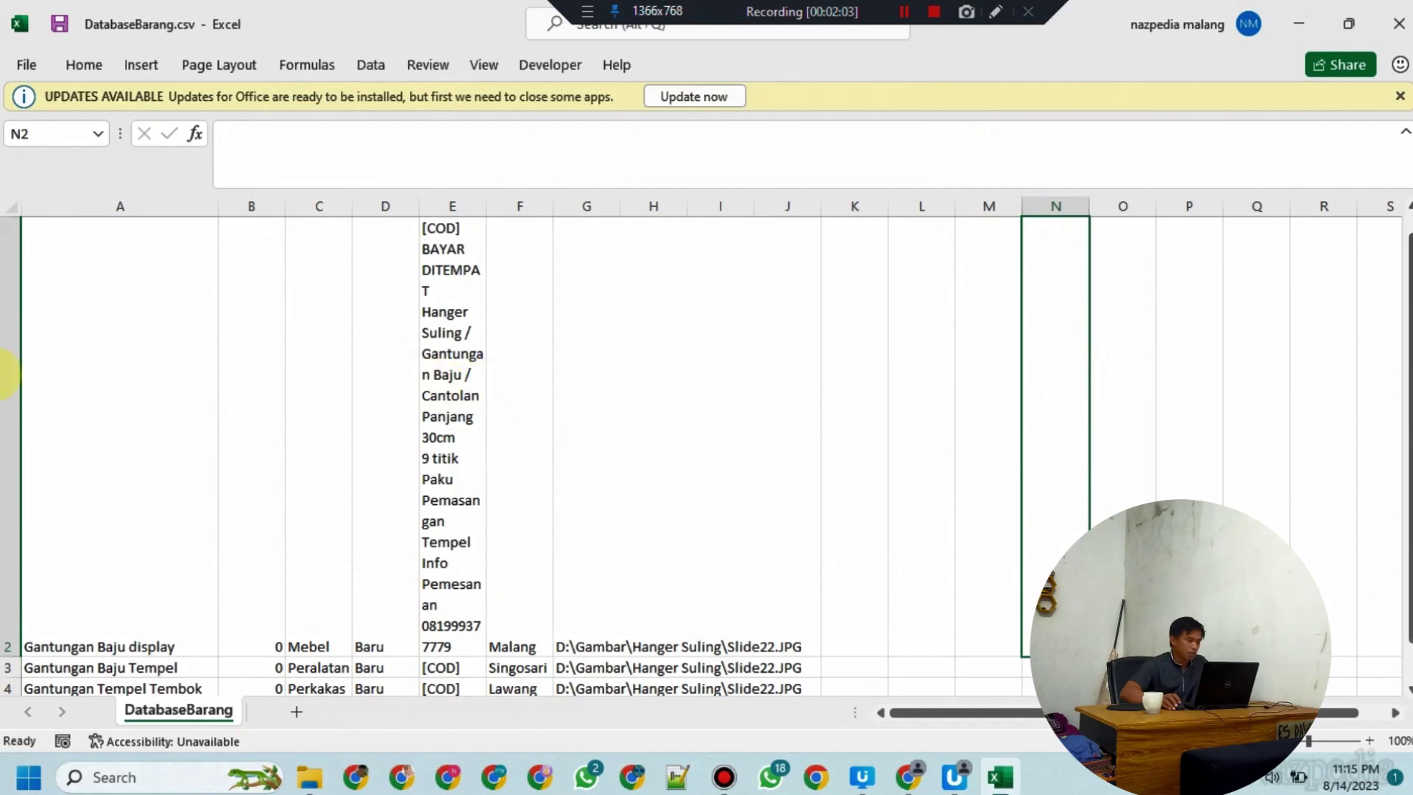
# Step: Shrink all rows of the sheet to a uniform single-line height and dismiss the Office updates notice
pyautogui.scroll(1, 7, 309)
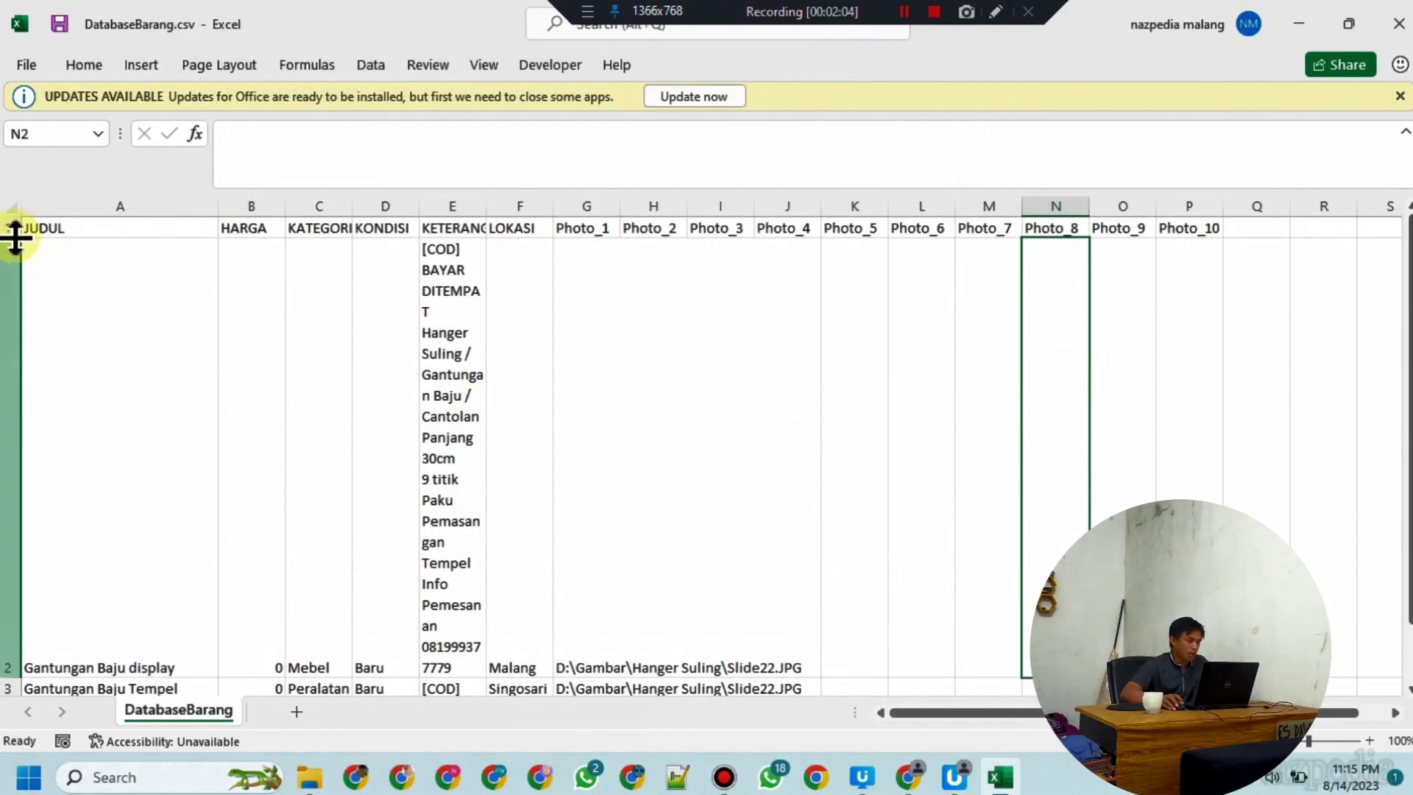
pyautogui.click(13, 208)
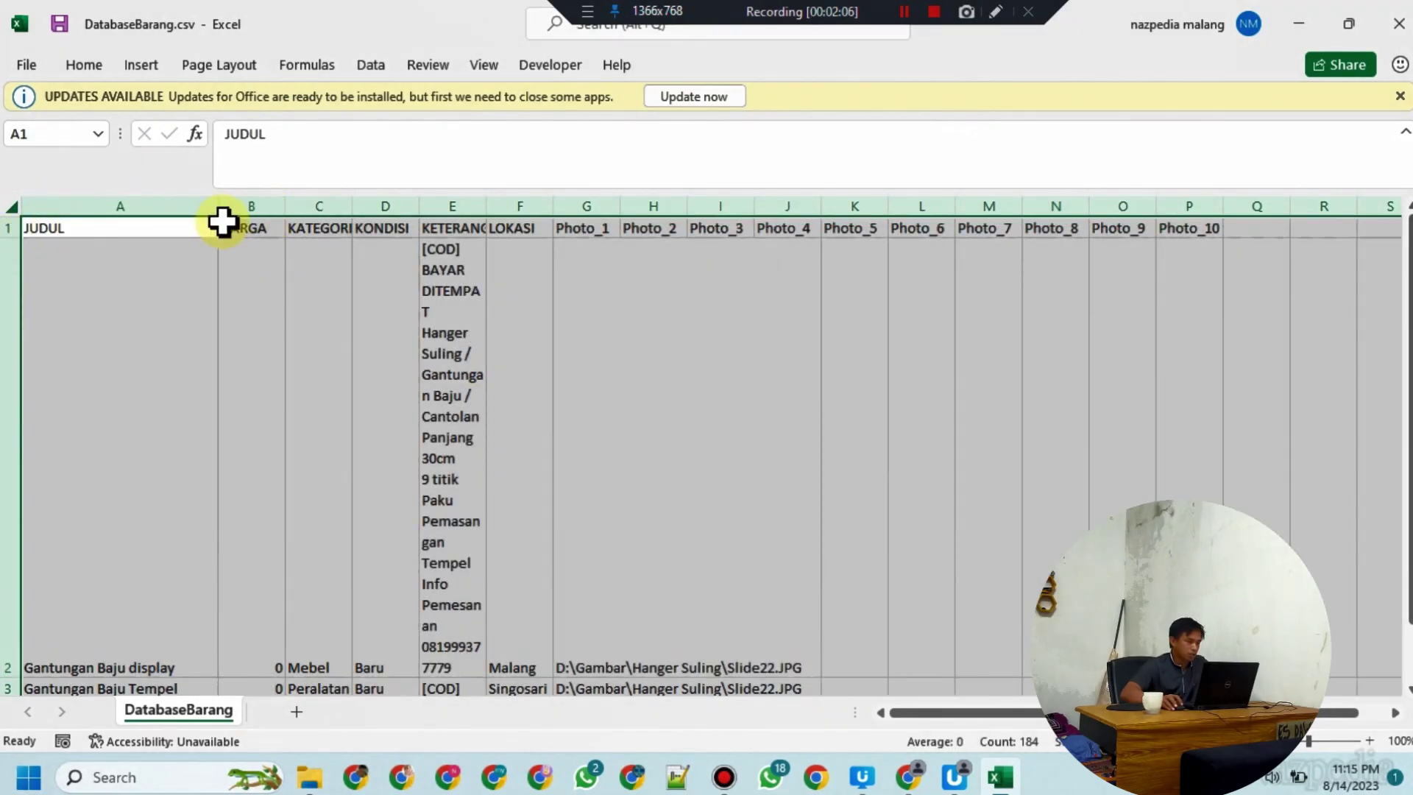
pyautogui.doubleClick(6, 679)
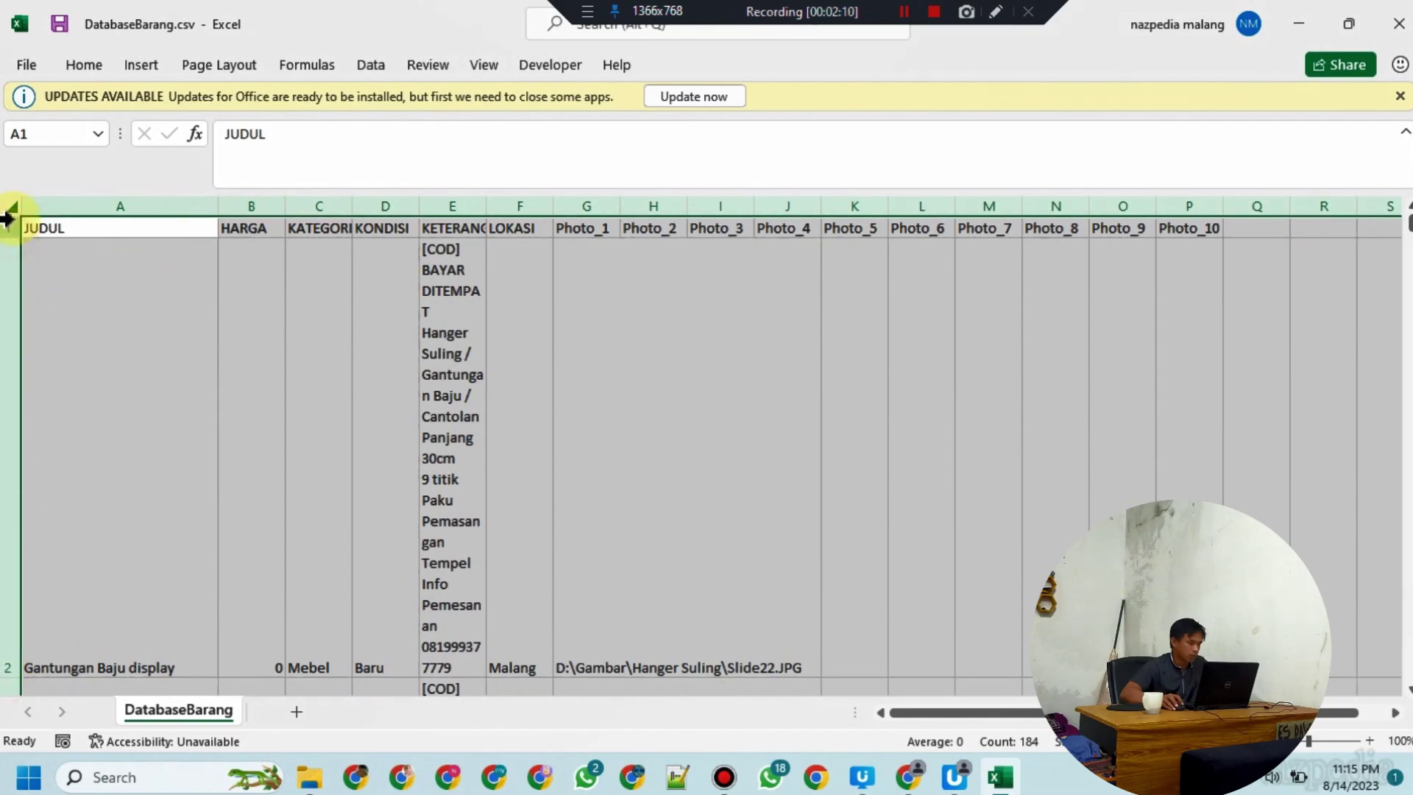
pyautogui.moveTo(9, 237); pyautogui.dragTo(11, 234)
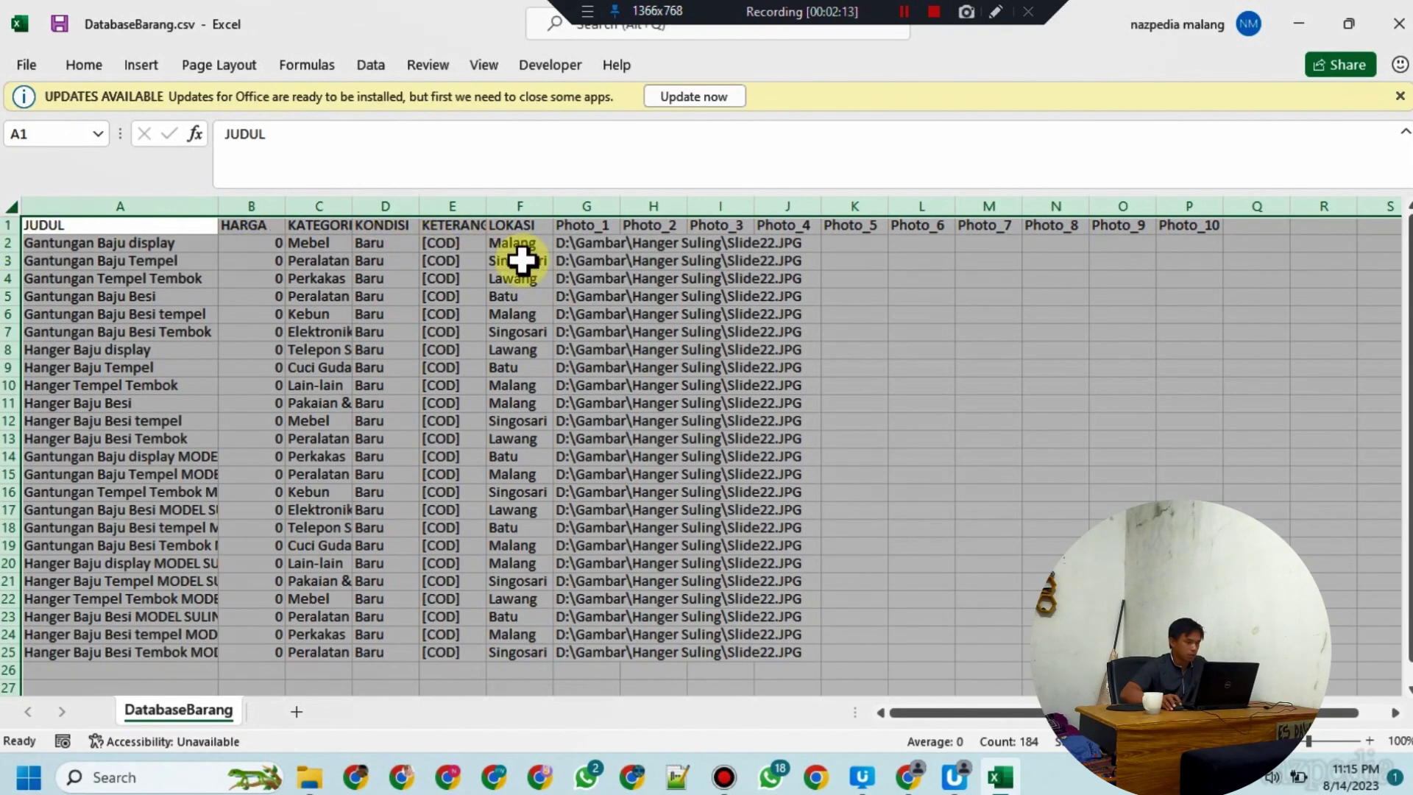
pyautogui.click(1400, 96)
# Step: Check the KETERANGAN text in cell E2 and widen the KATEGORI column
pyautogui.click(615, 282)
pyautogui.click(455, 212)
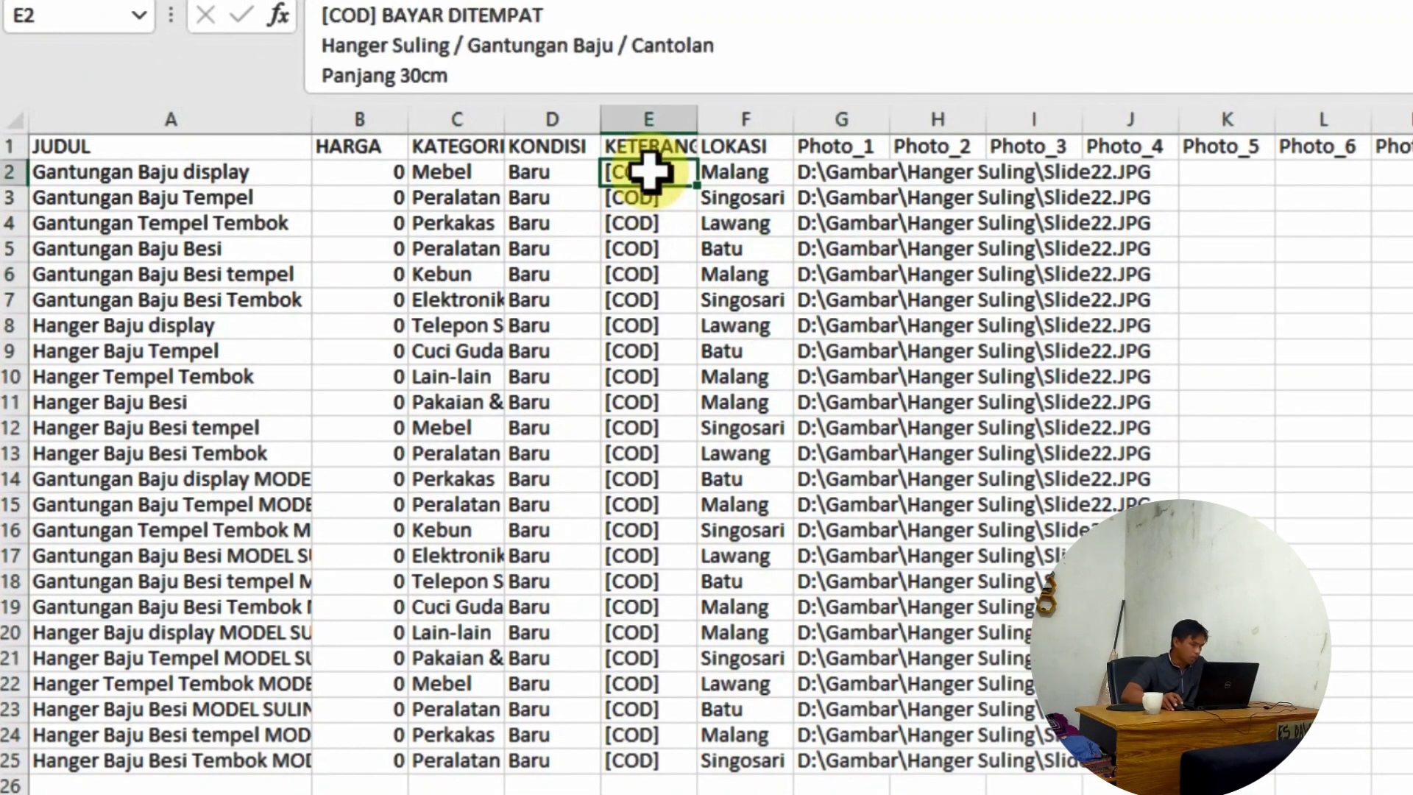
pyautogui.click(454, 177)
pyautogui.moveTo(505, 117); pyautogui.dragTo(561, 119)
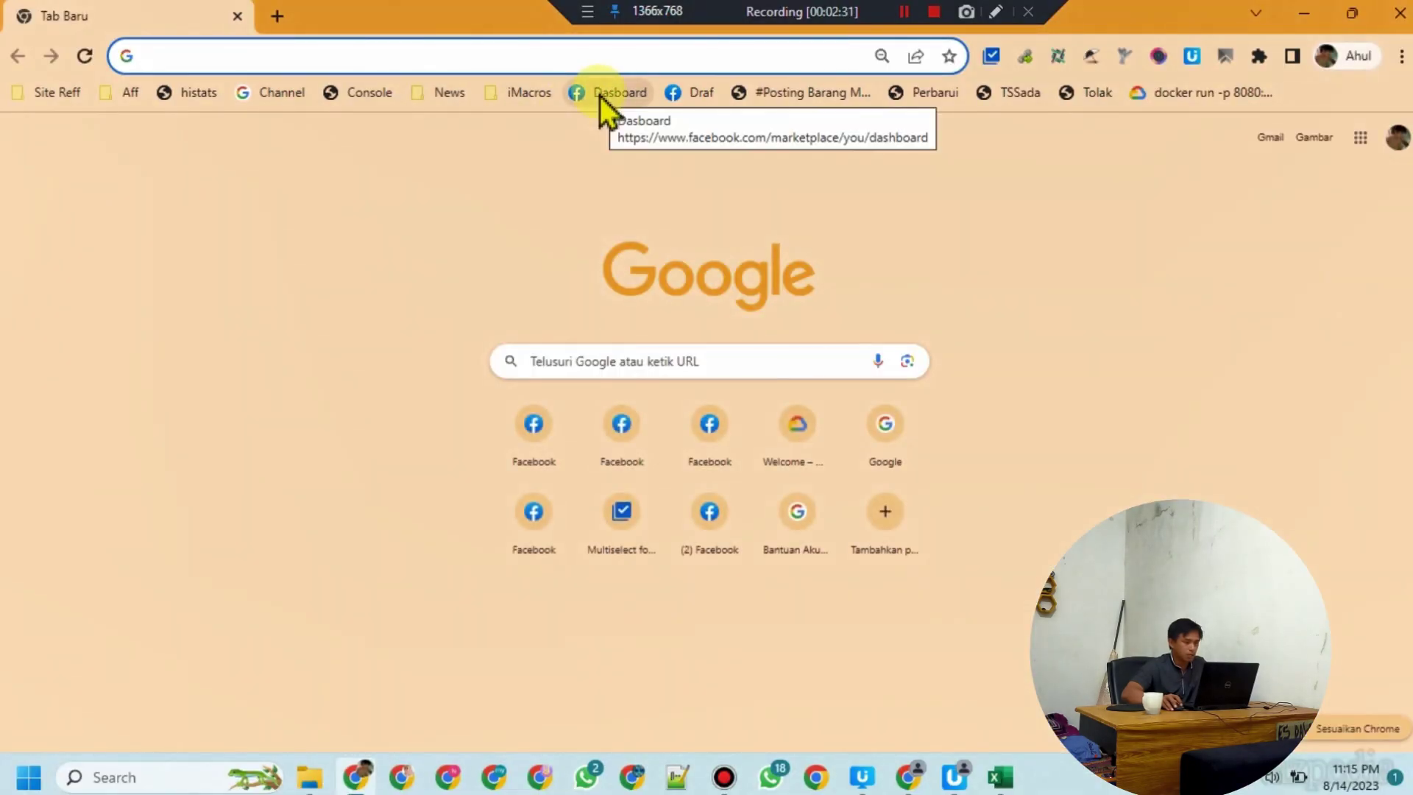
# Step: In Chrome, open the Facebook Marketplace seller dashboard and start a new Barang Dijual listing
pyautogui.click(600, 95)
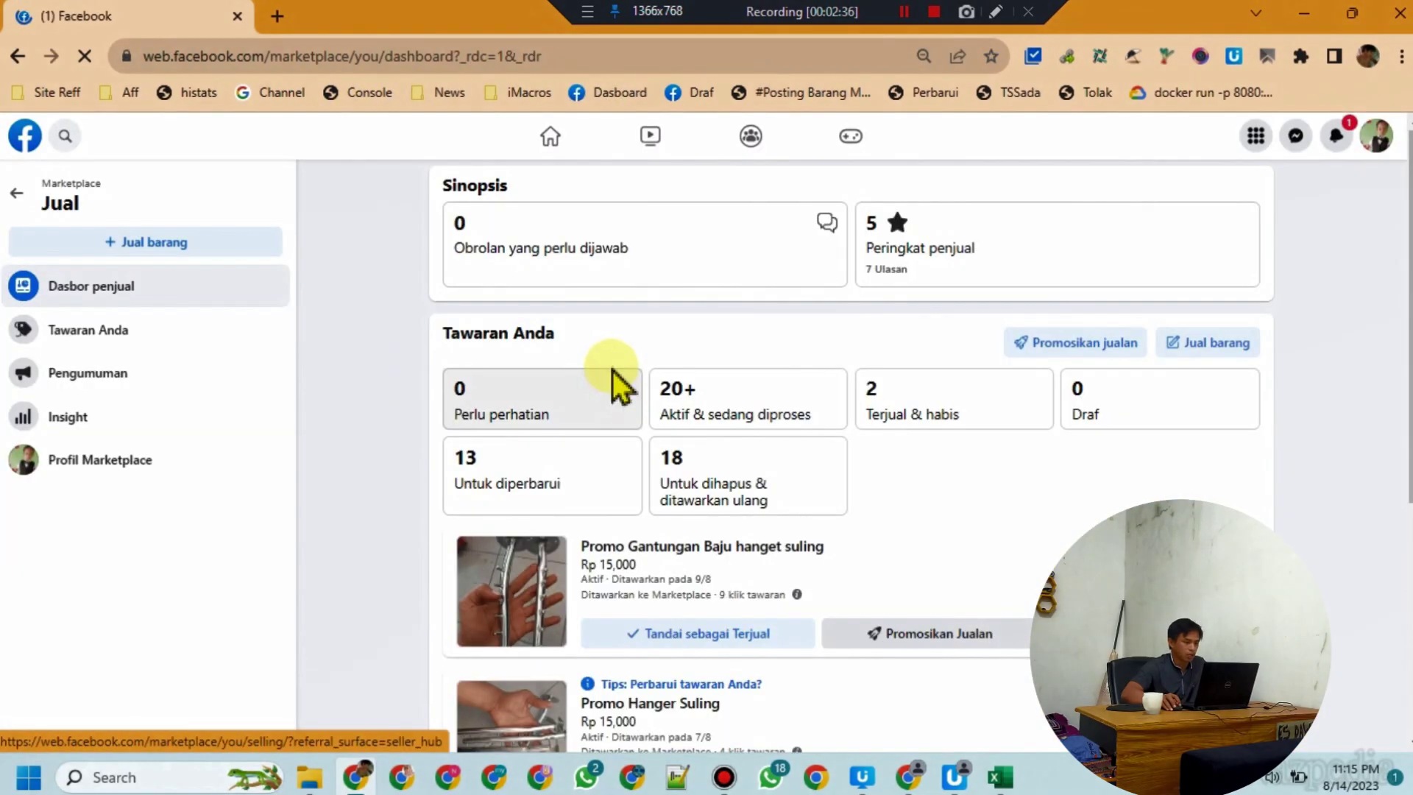
pyautogui.click(167, 247)
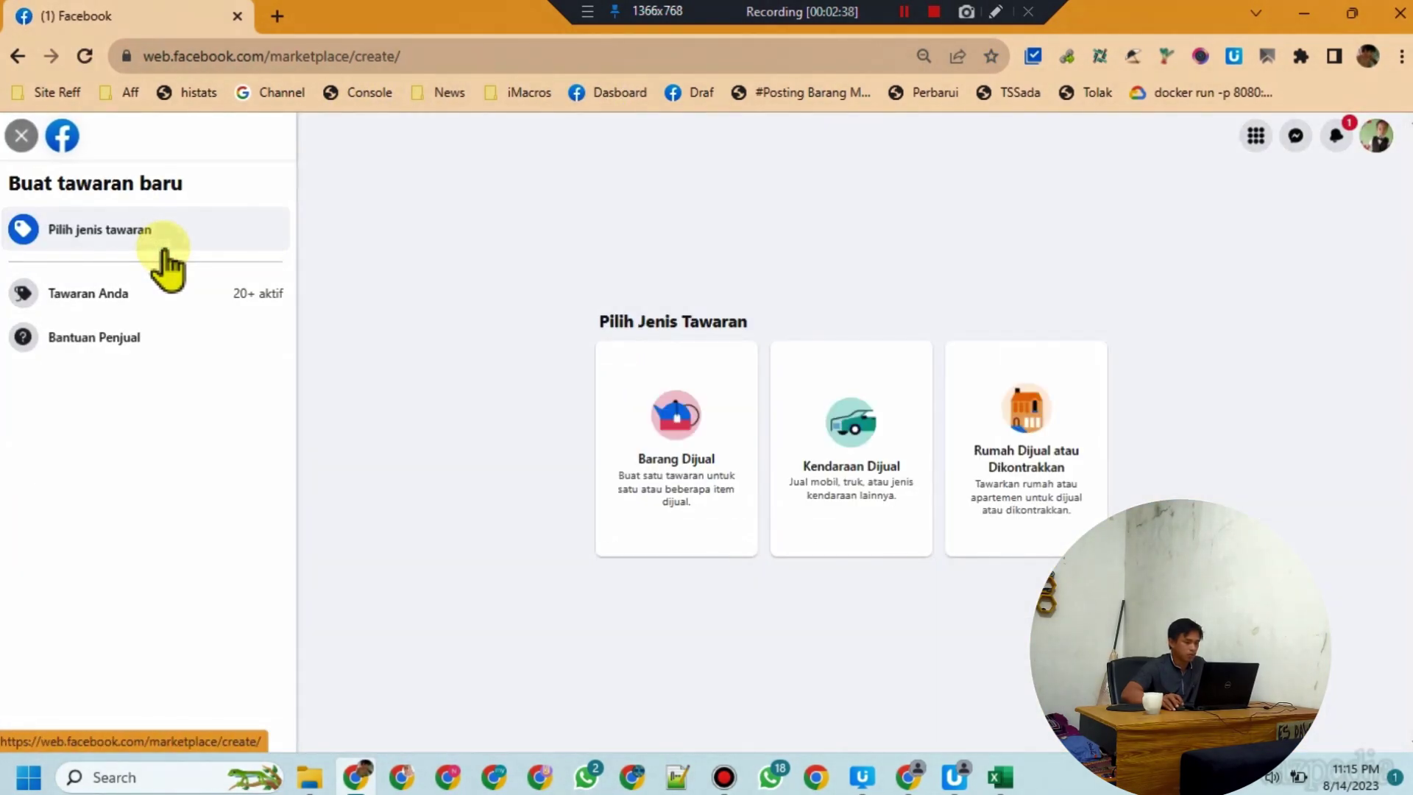
pyautogui.click(700, 440)
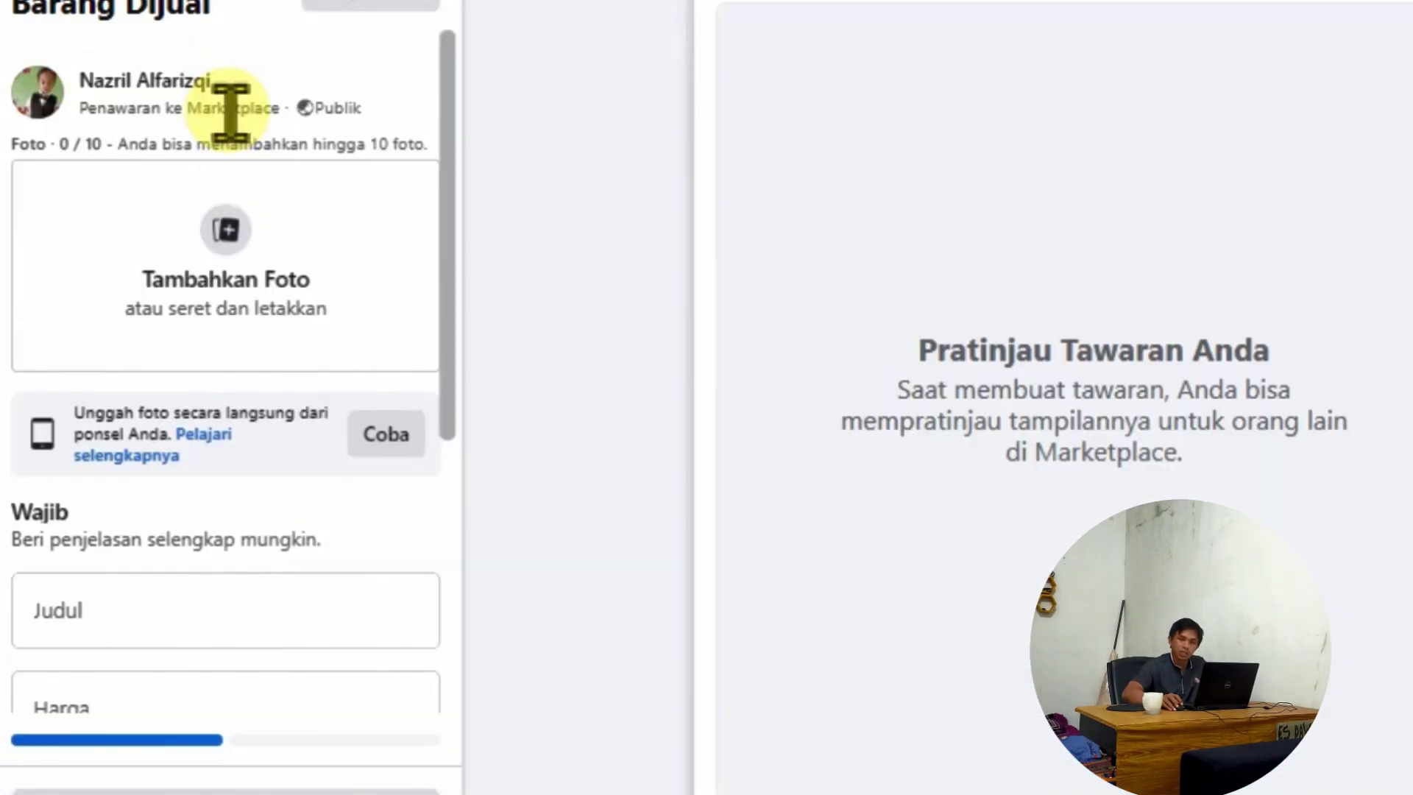
# Step: Examine the available Kategori choices on the Barang Dijual listing form
pyautogui.scroll(-8, 231, 111)
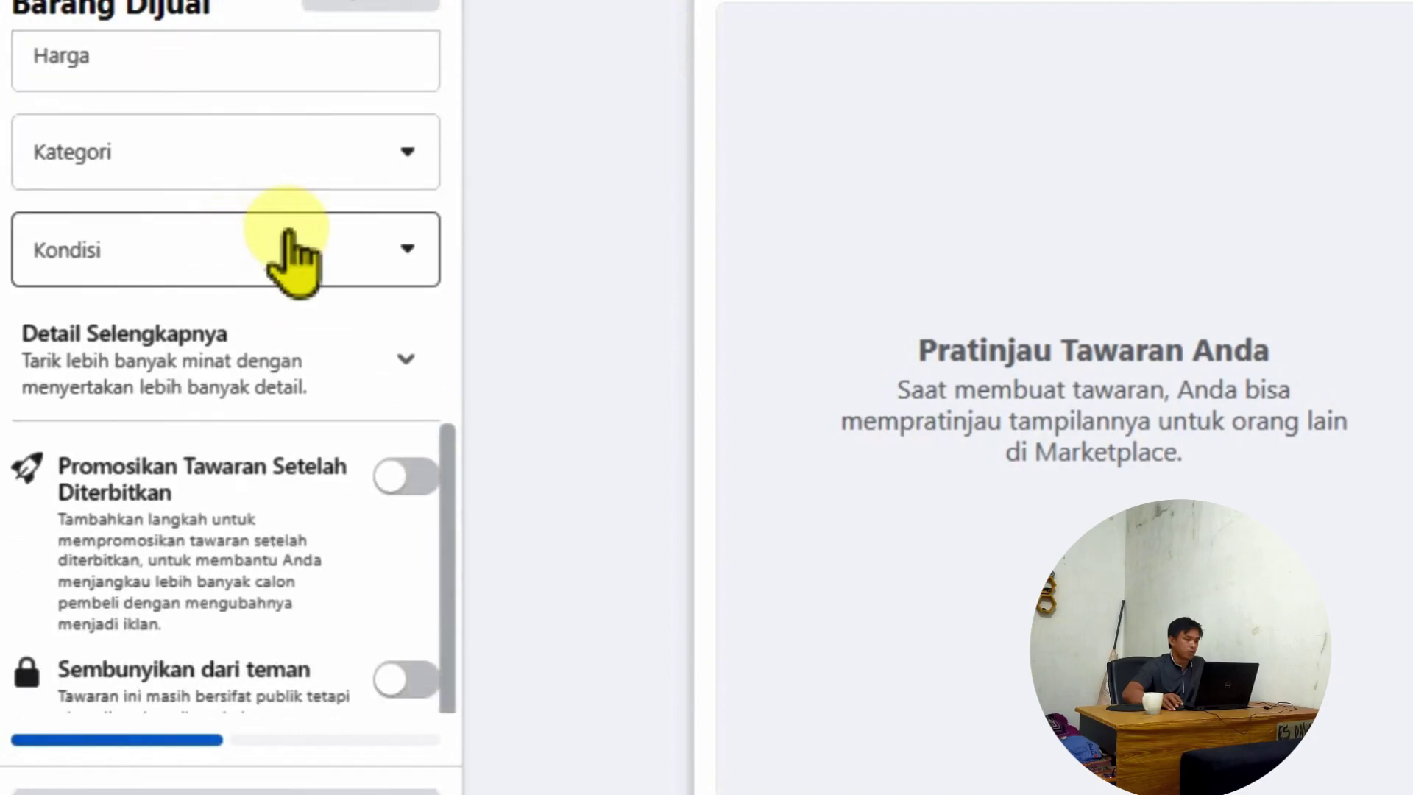
pyautogui.click(340, 151)
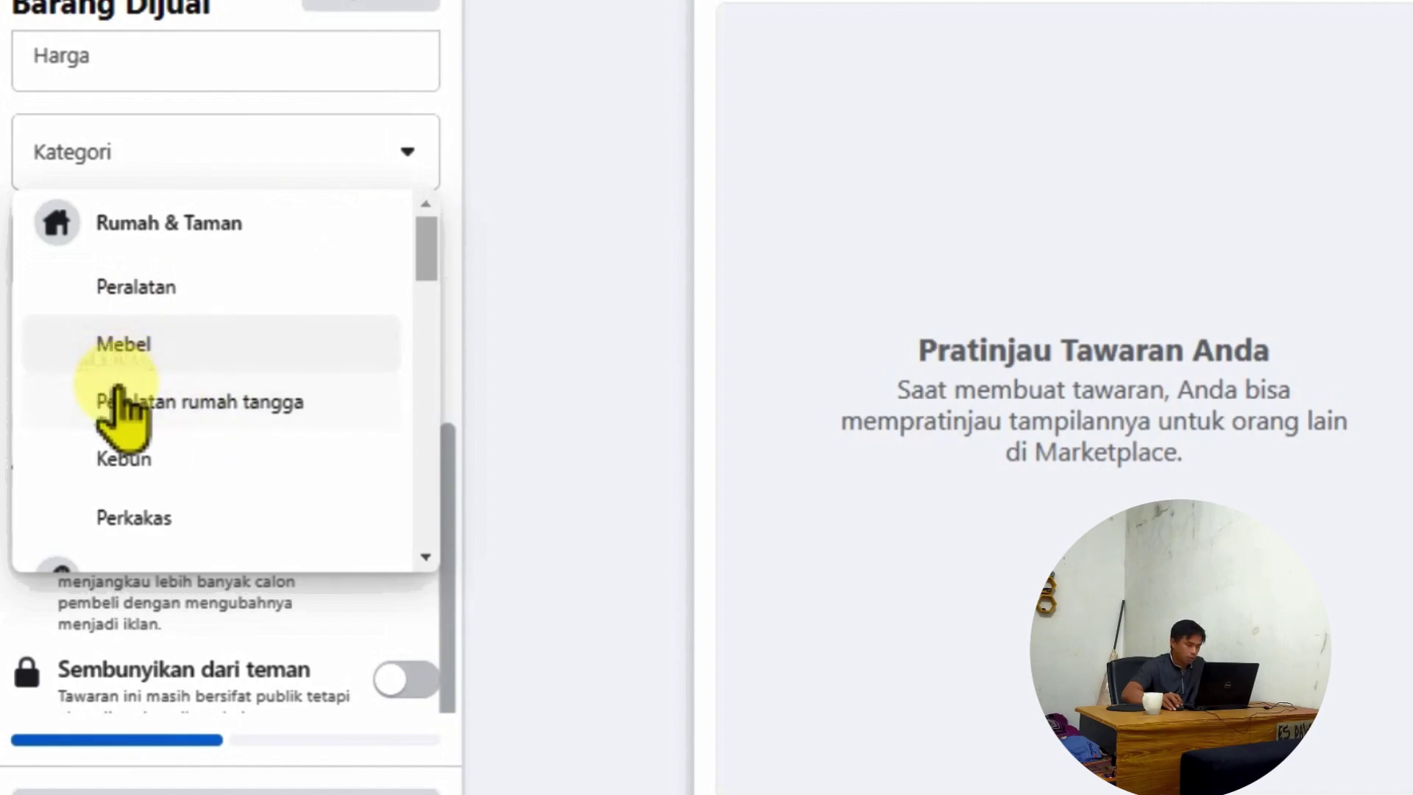
pyautogui.scroll(-5, 180, 453)
pyautogui.scroll(-1, 177, 452)
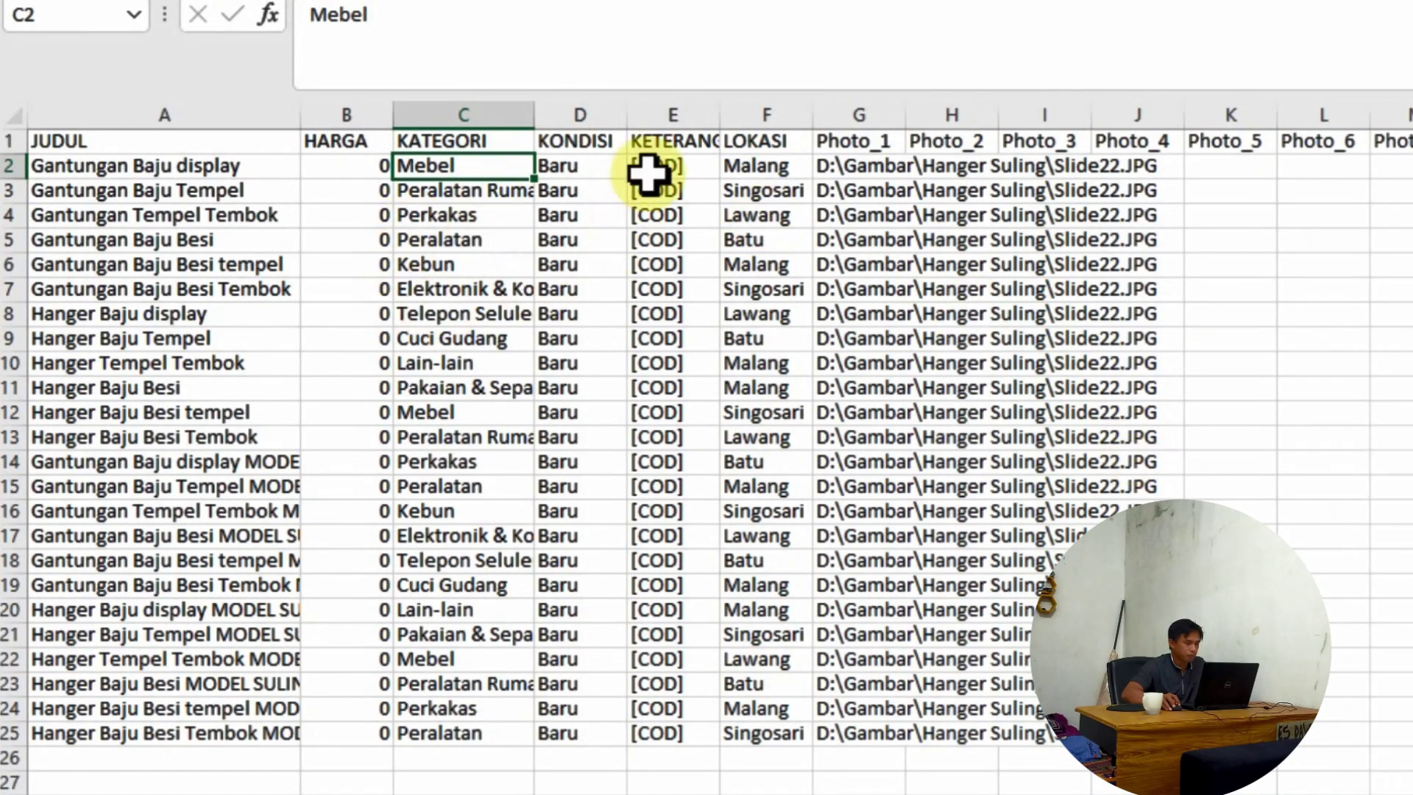
# Step: Back in DatabaseBarang.csv in Excel, examine the KATEGORI, KONDISI and LOKASI values of the first items
pyautogui.click(467, 217)
pyautogui.click(565, 166)
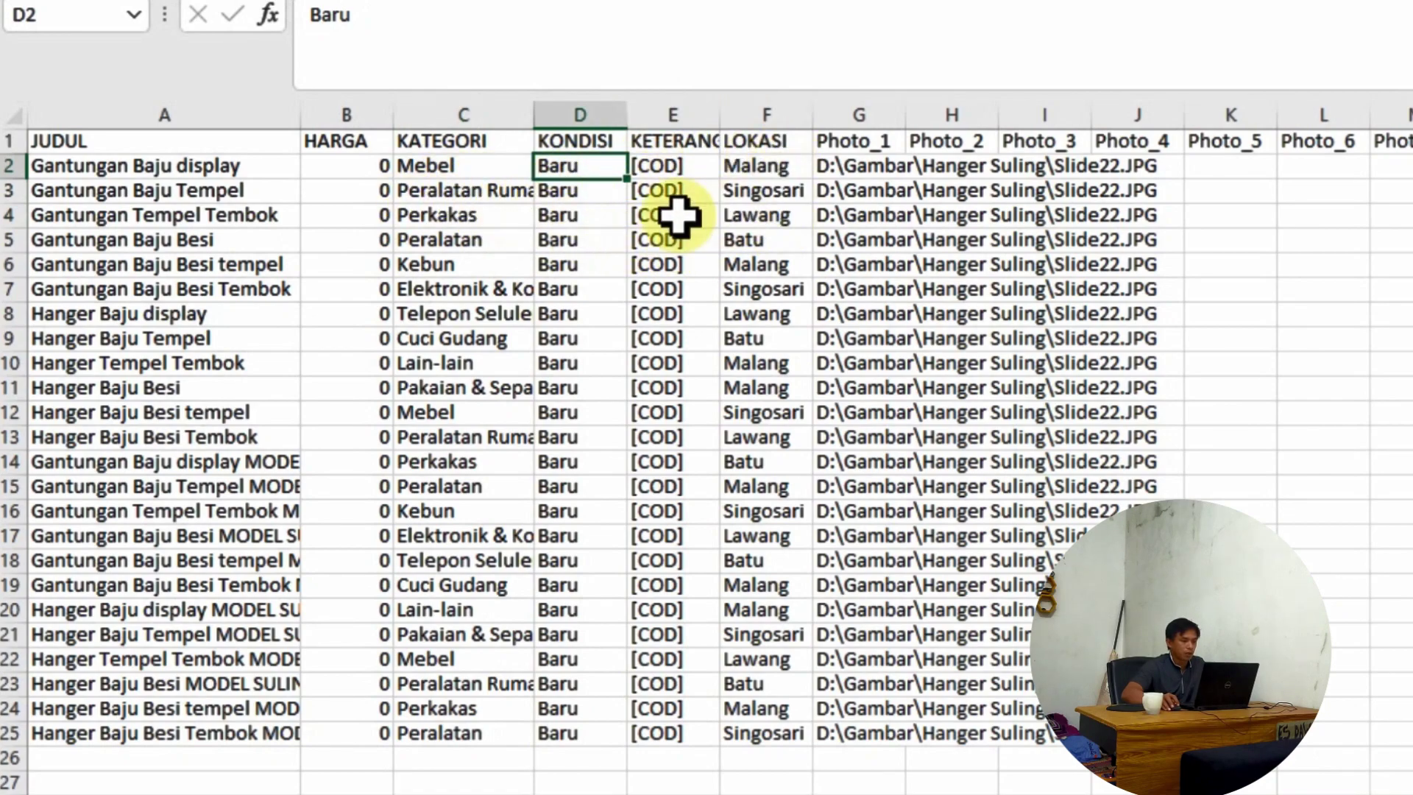
pyautogui.click(450, 192)
pyautogui.click(761, 142)
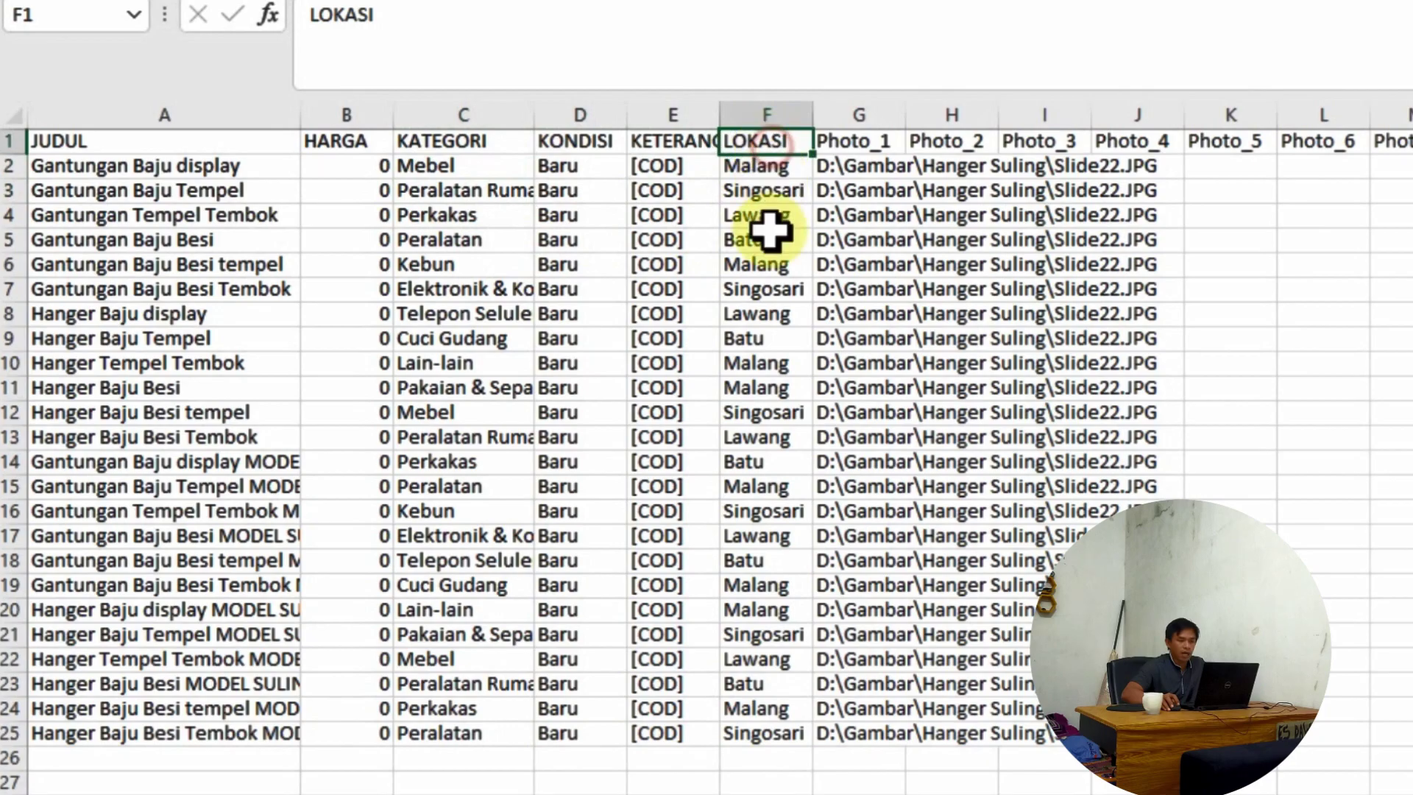
pyautogui.click(765, 168)
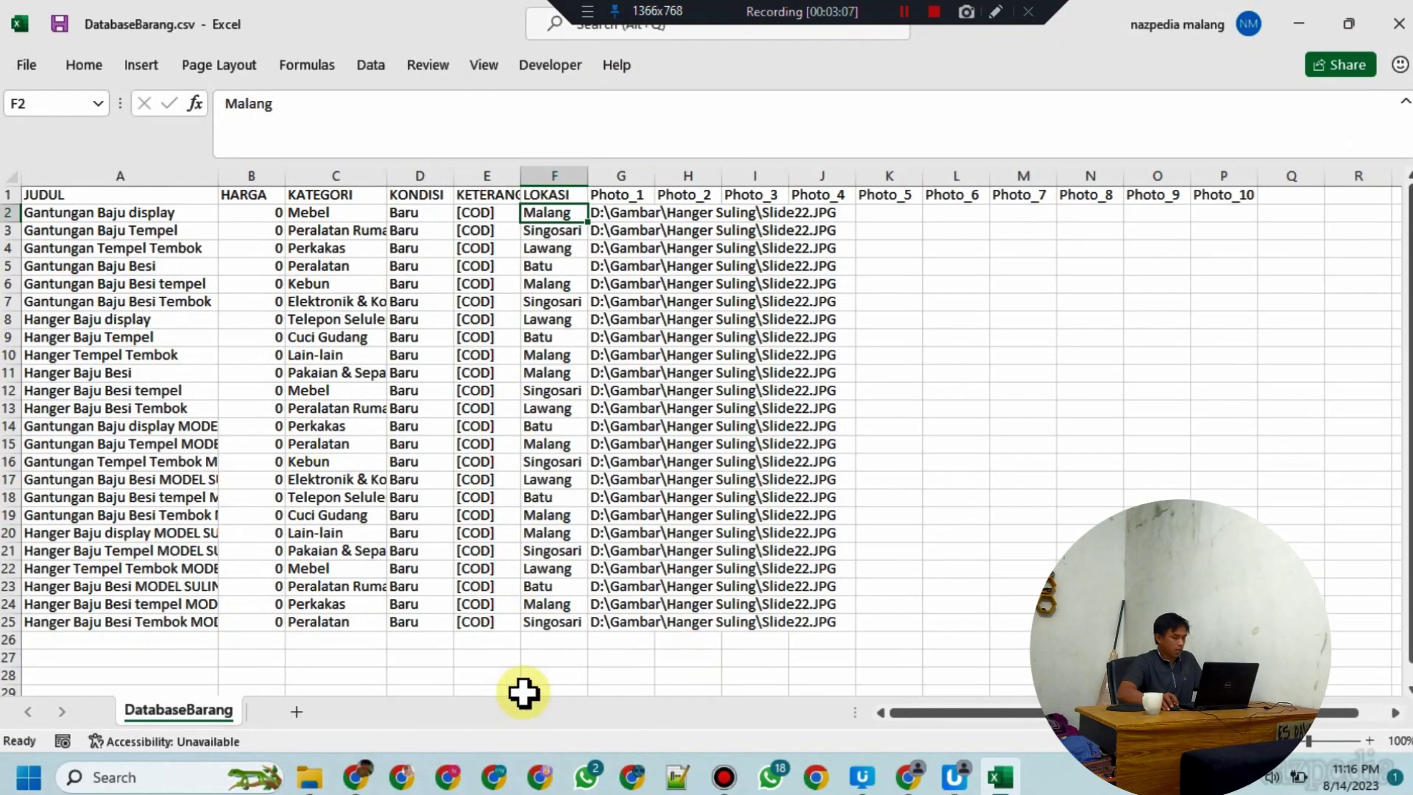
# Step: On the Marketplace listing form in Chrome, expand Detail Selengkapnya and set Lokasi to the suggested Kepanjen Lor, East Java
pyautogui.click(338, 699)
pyautogui.scroll(-2, 179, 545)
pyautogui.scroll(3, 192, 508)
pyautogui.click(217, 470)
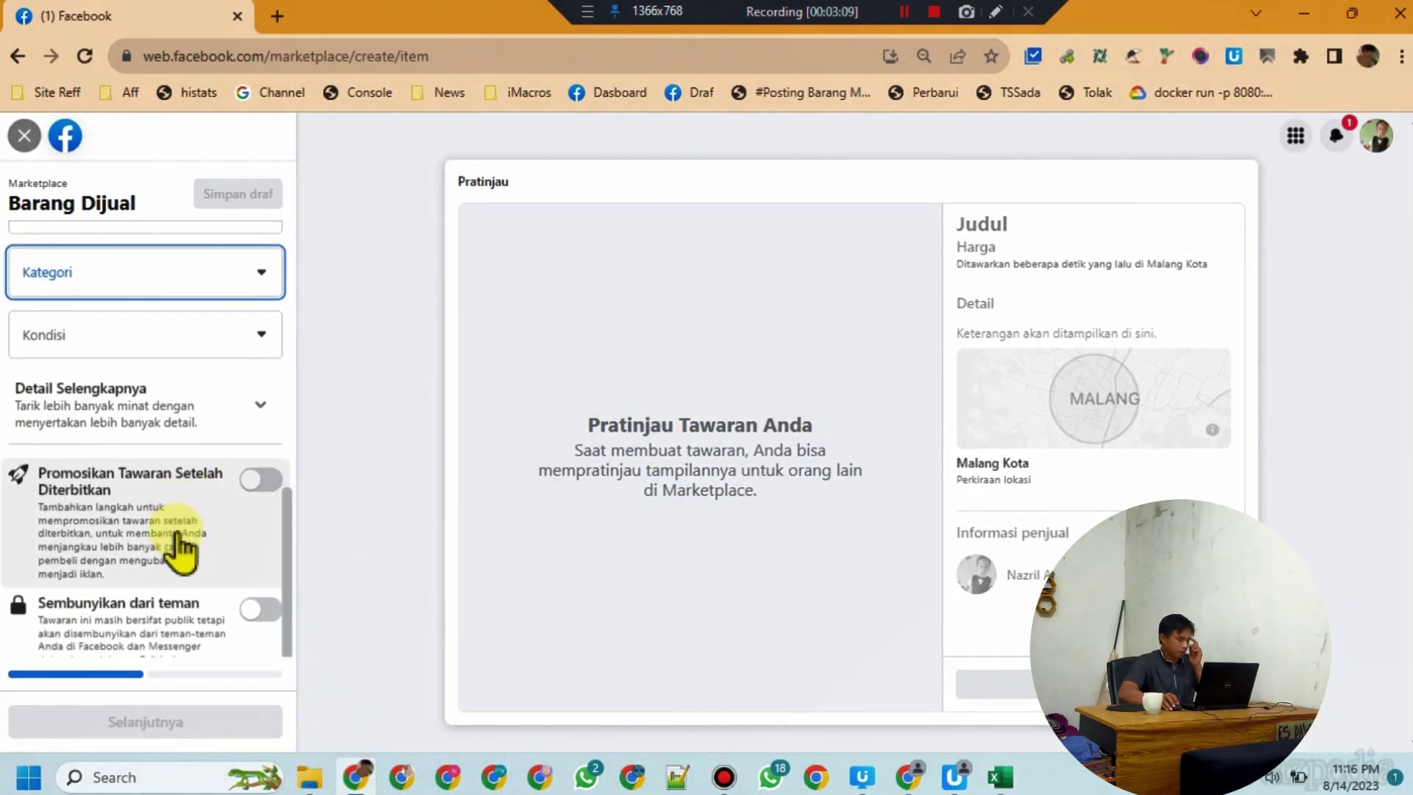
pyautogui.scroll(-6, 357, 416)
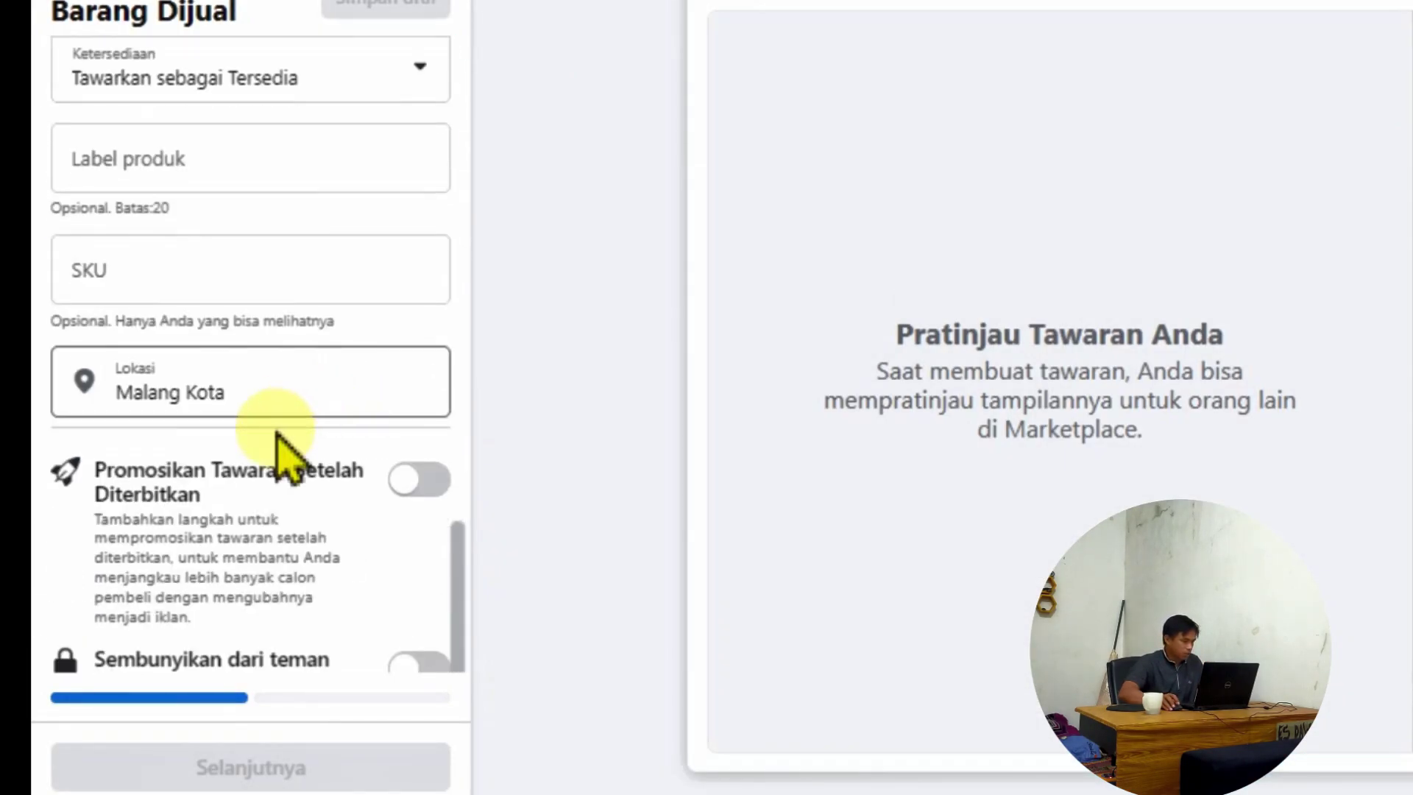
pyautogui.click(252, 410)
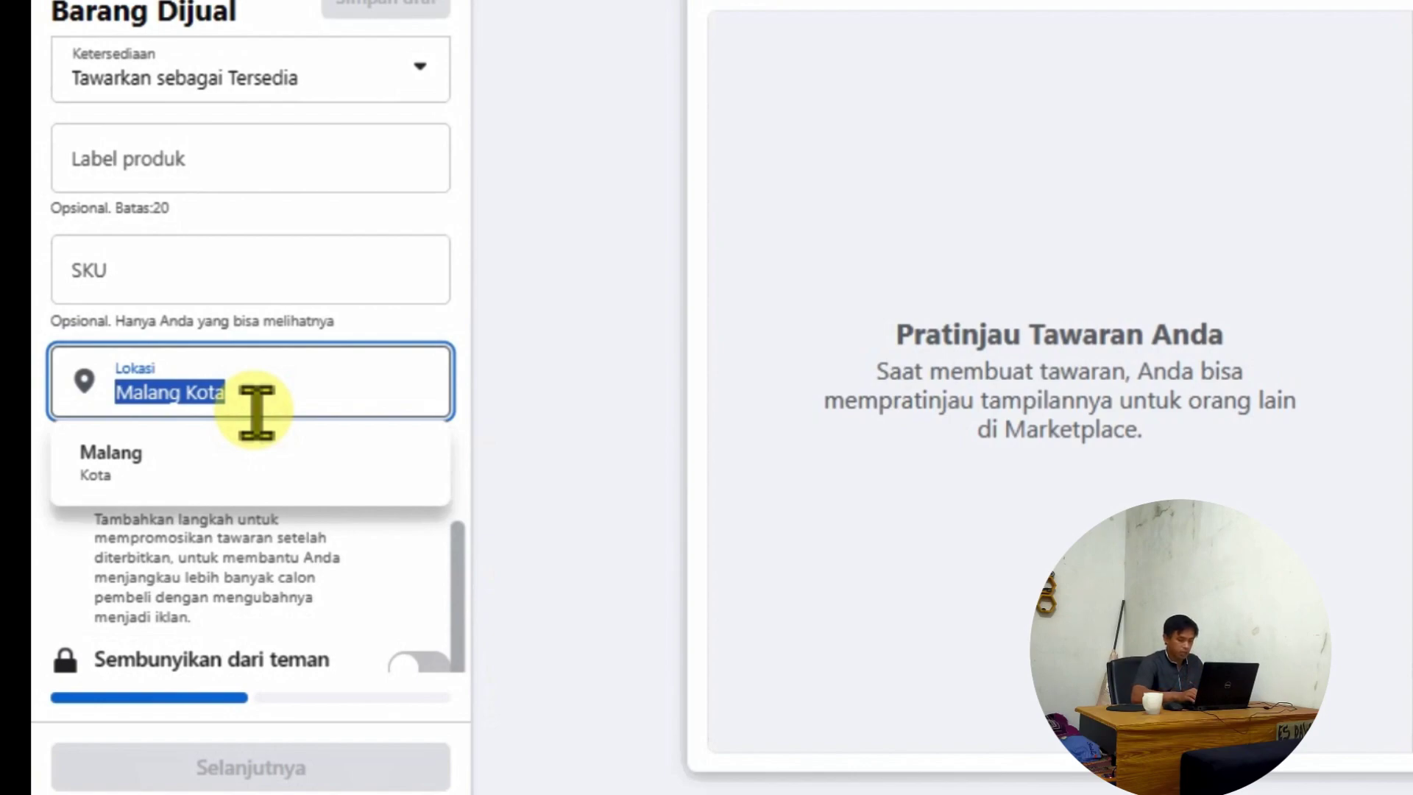
pyautogui.write('kepanjen')
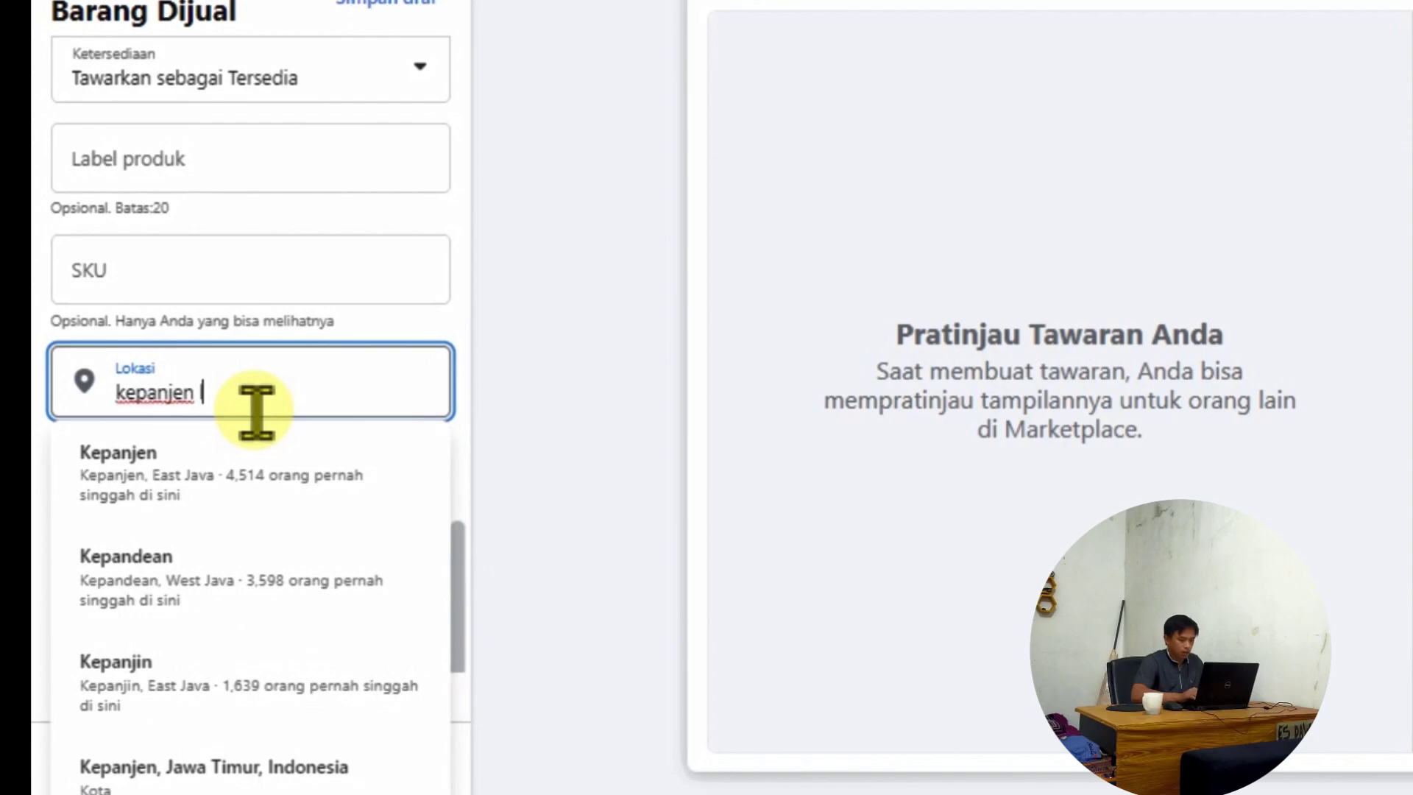
pyautogui.write(' lor')
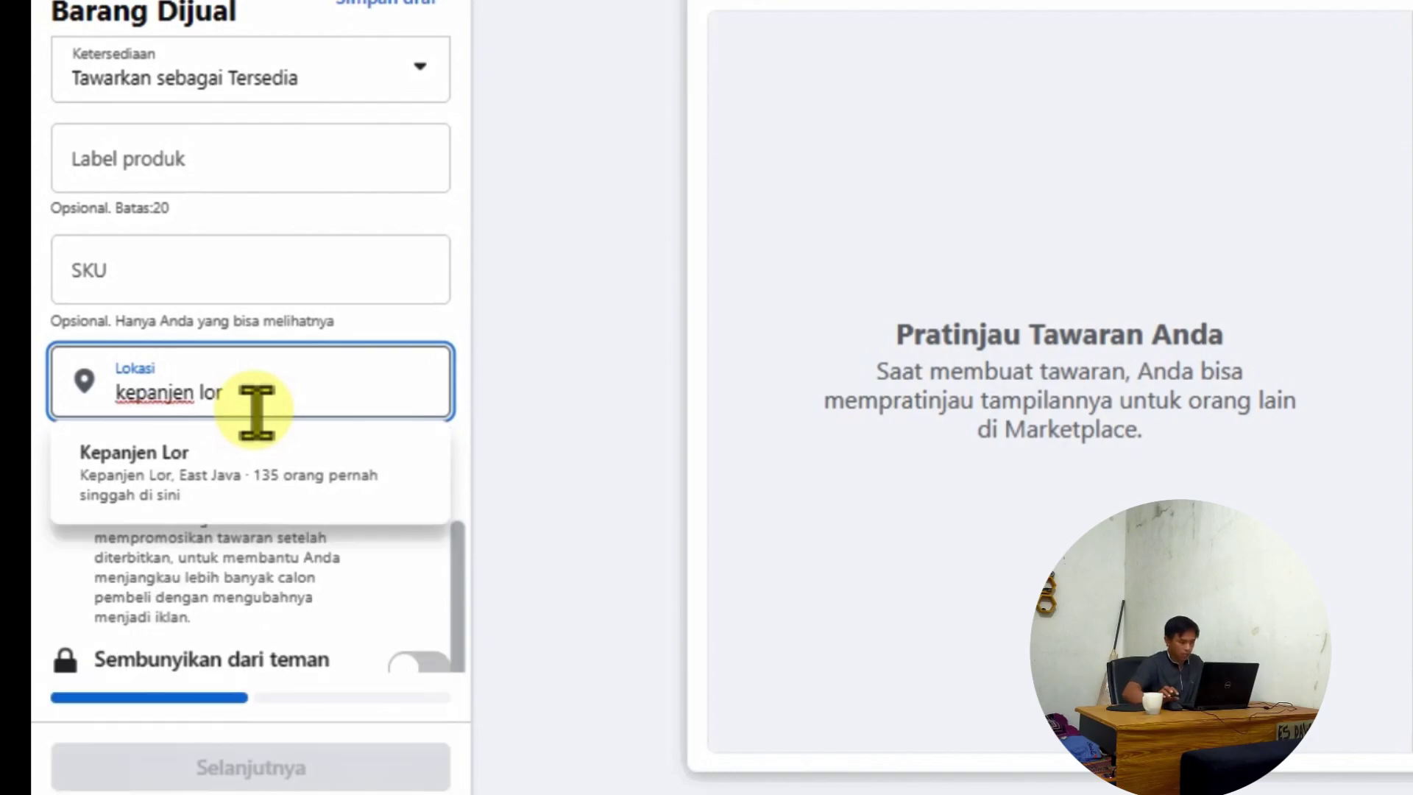
pyautogui.click(184, 455)
# Step: Copy the location name Kepanjen Lor from the listing form into the LOKASI cell F2 in Excel
pyautogui.rightClick(211, 390)
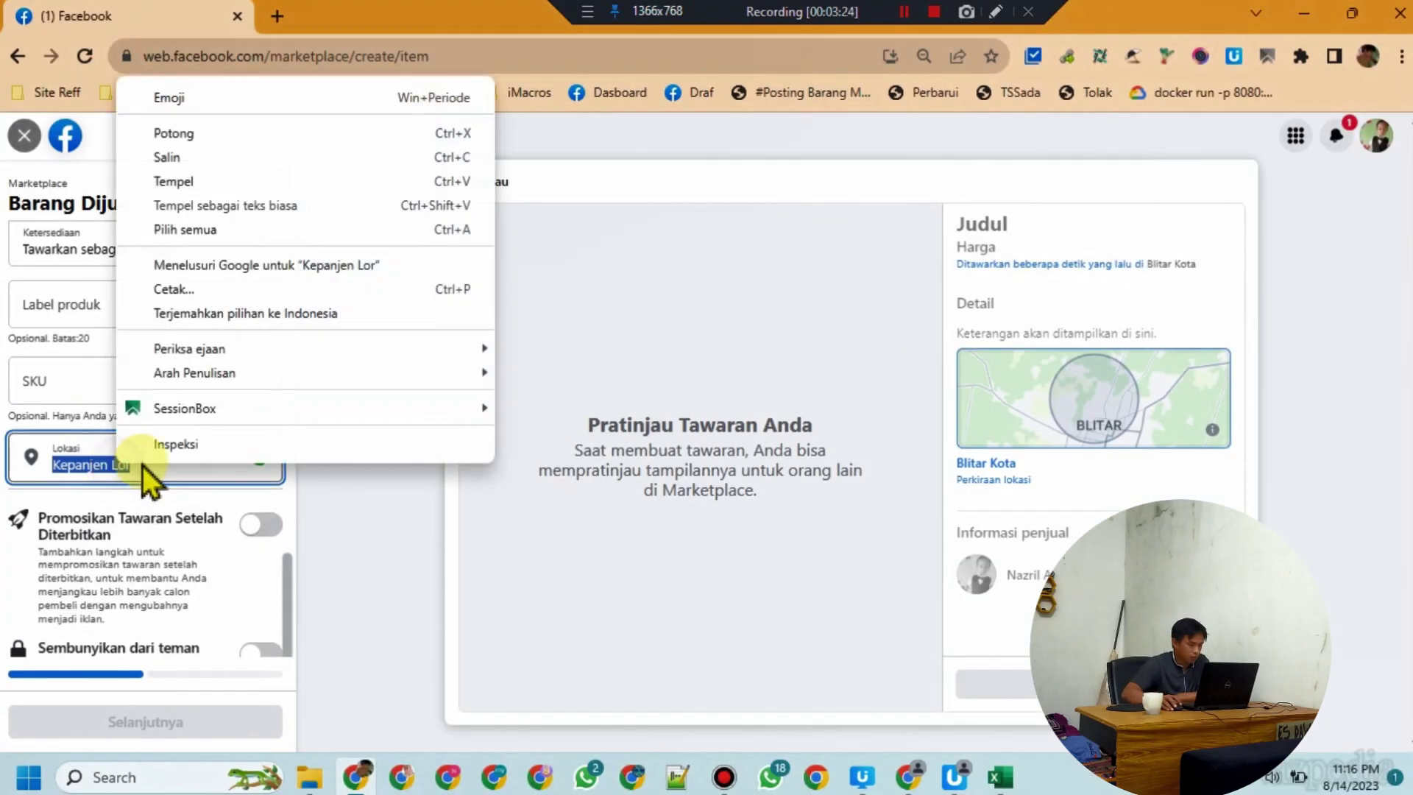
pyautogui.click(175, 158)
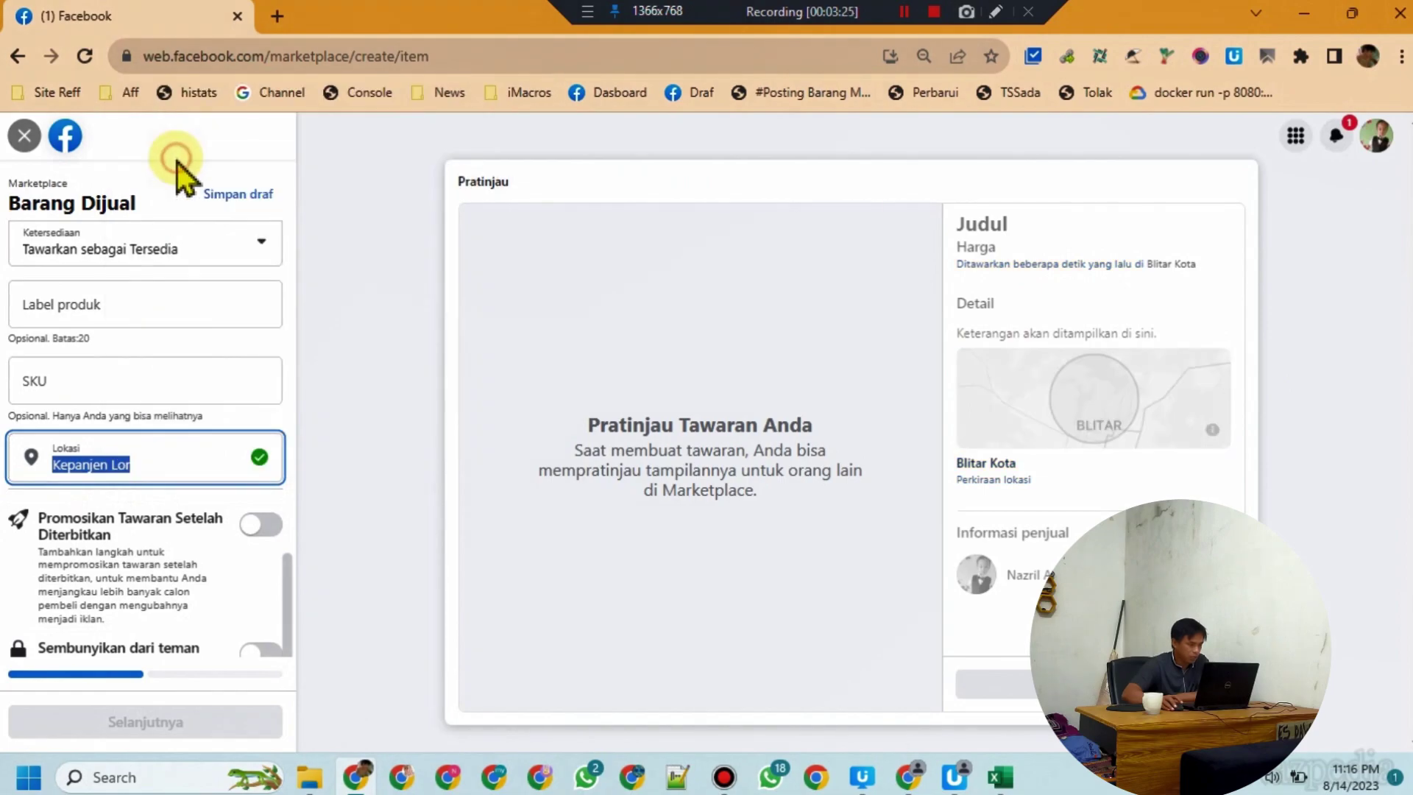
pyautogui.click(1013, 789)
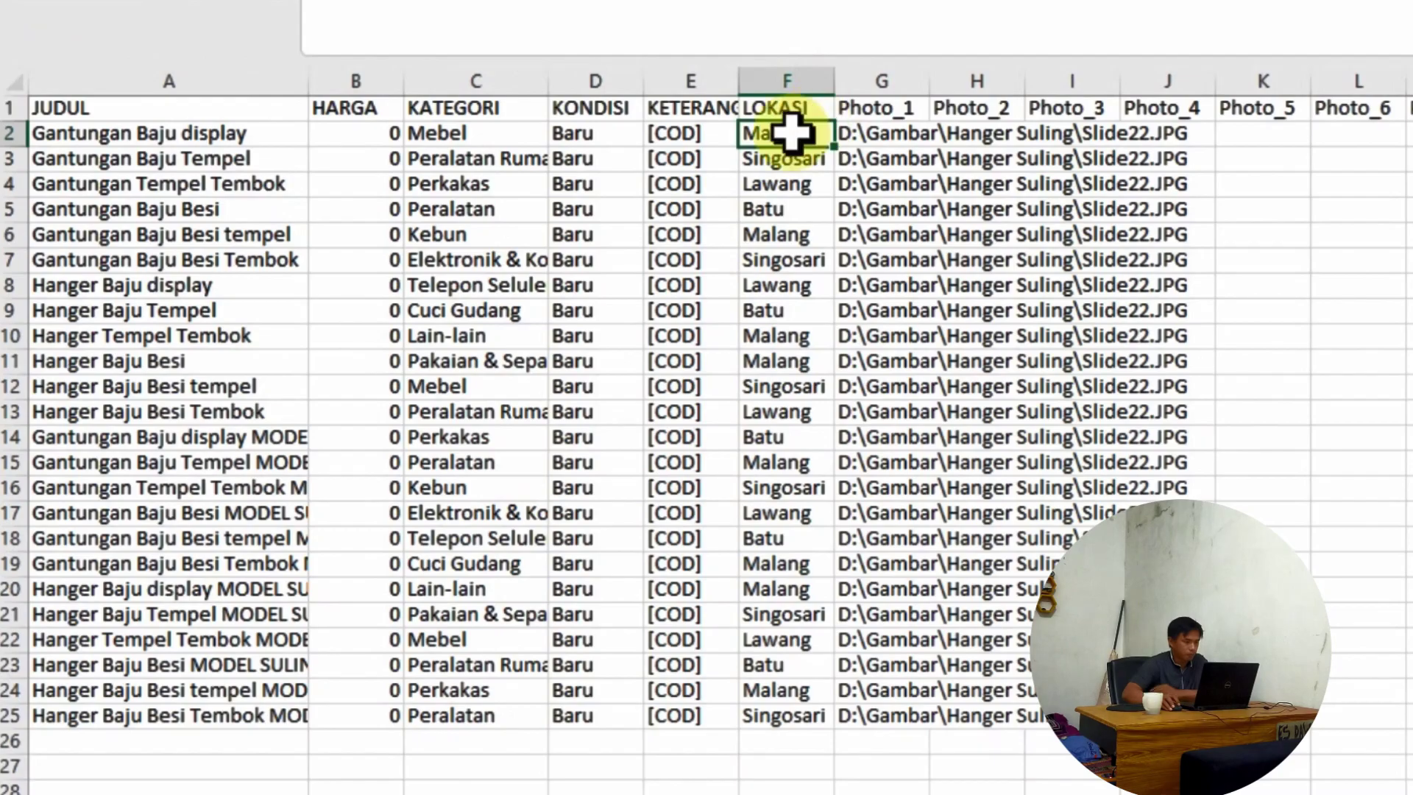
pyautogui.hotkey('ctrl', 'v')
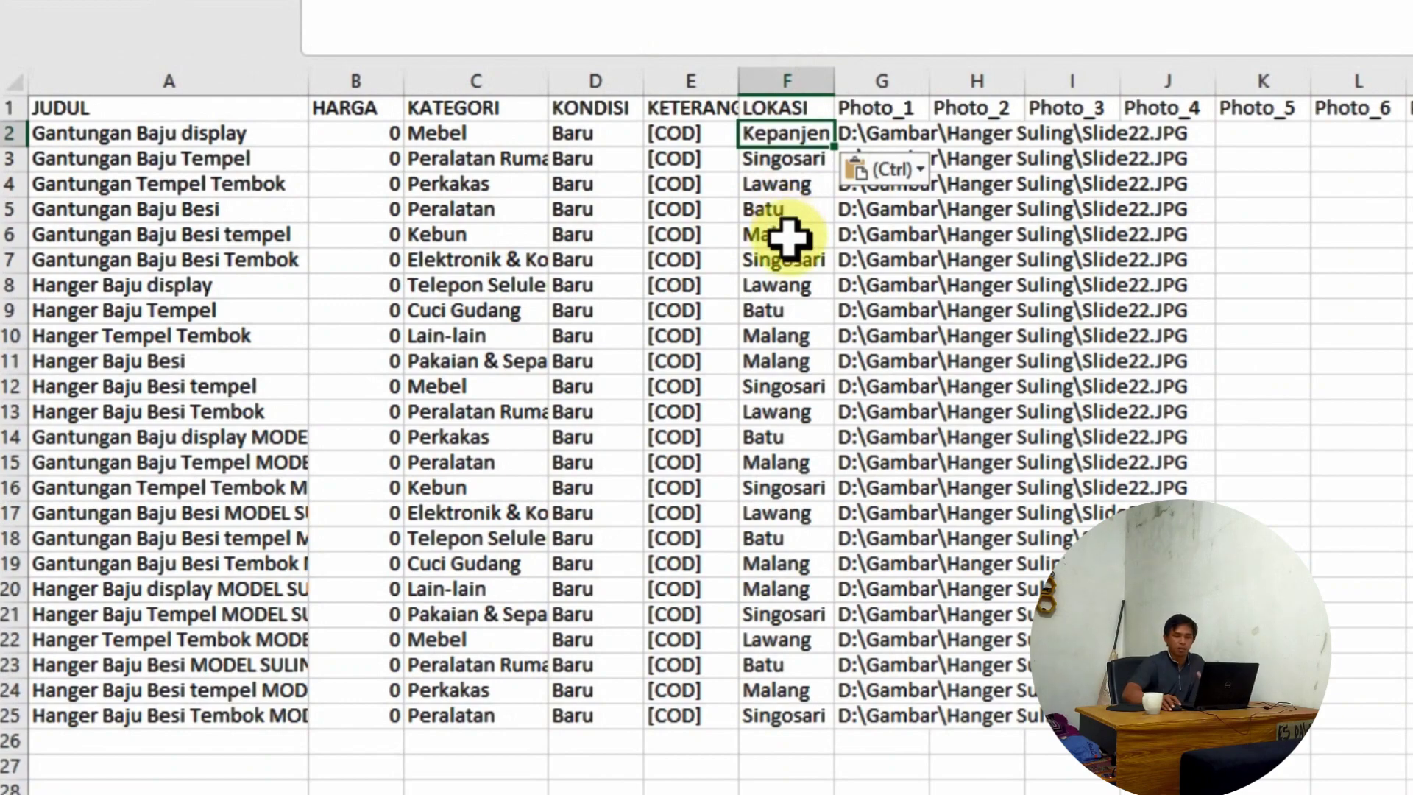
pyautogui.moveTo(782, 162); pyautogui.dragTo(785, 236)
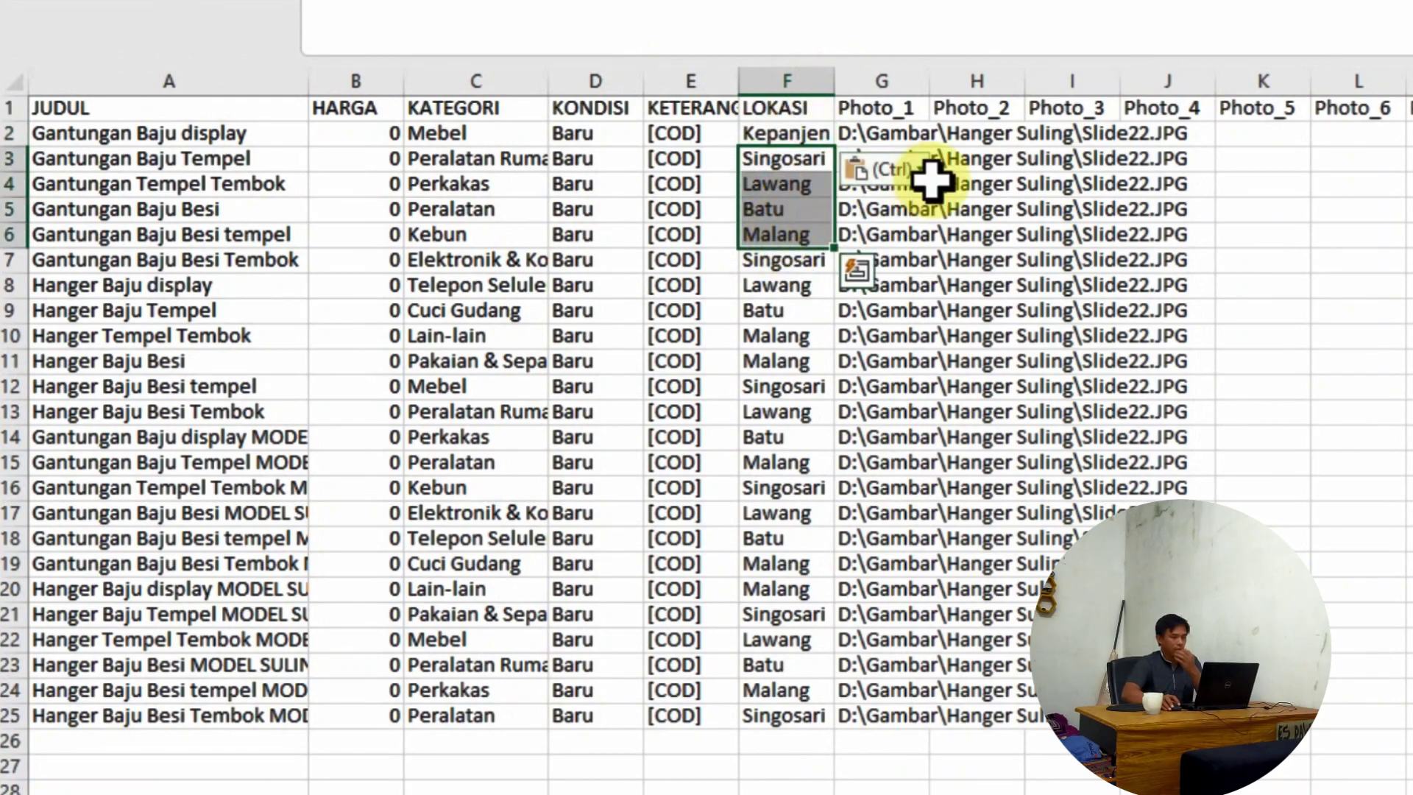
# Step: Widen the Photo_1 column in DatabaseBarang.csv and open the photo path in cell G2 for editing
pyautogui.click(938, 136)
pyautogui.moveTo(929, 81); pyautogui.dragTo(978, 81)
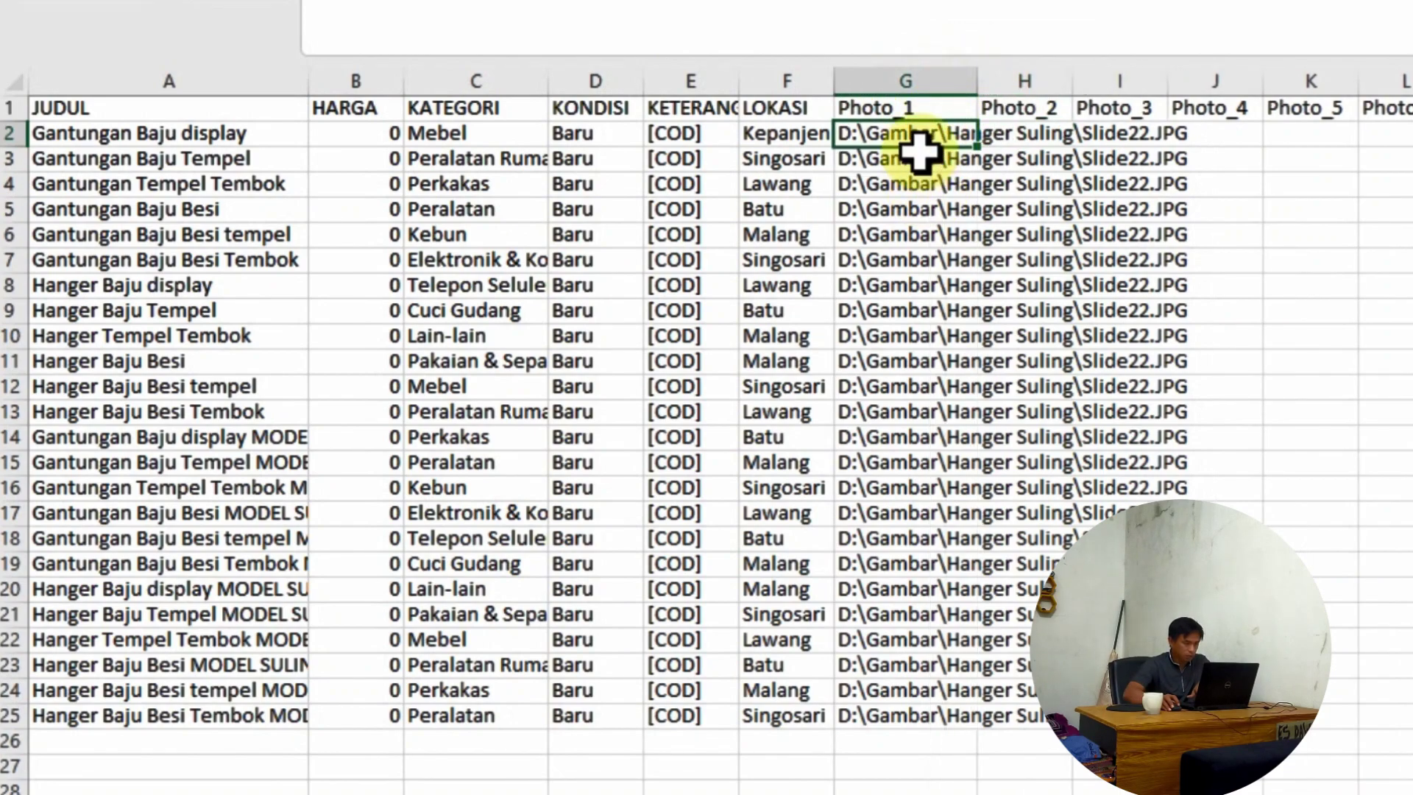
pyautogui.press('BackSpace')
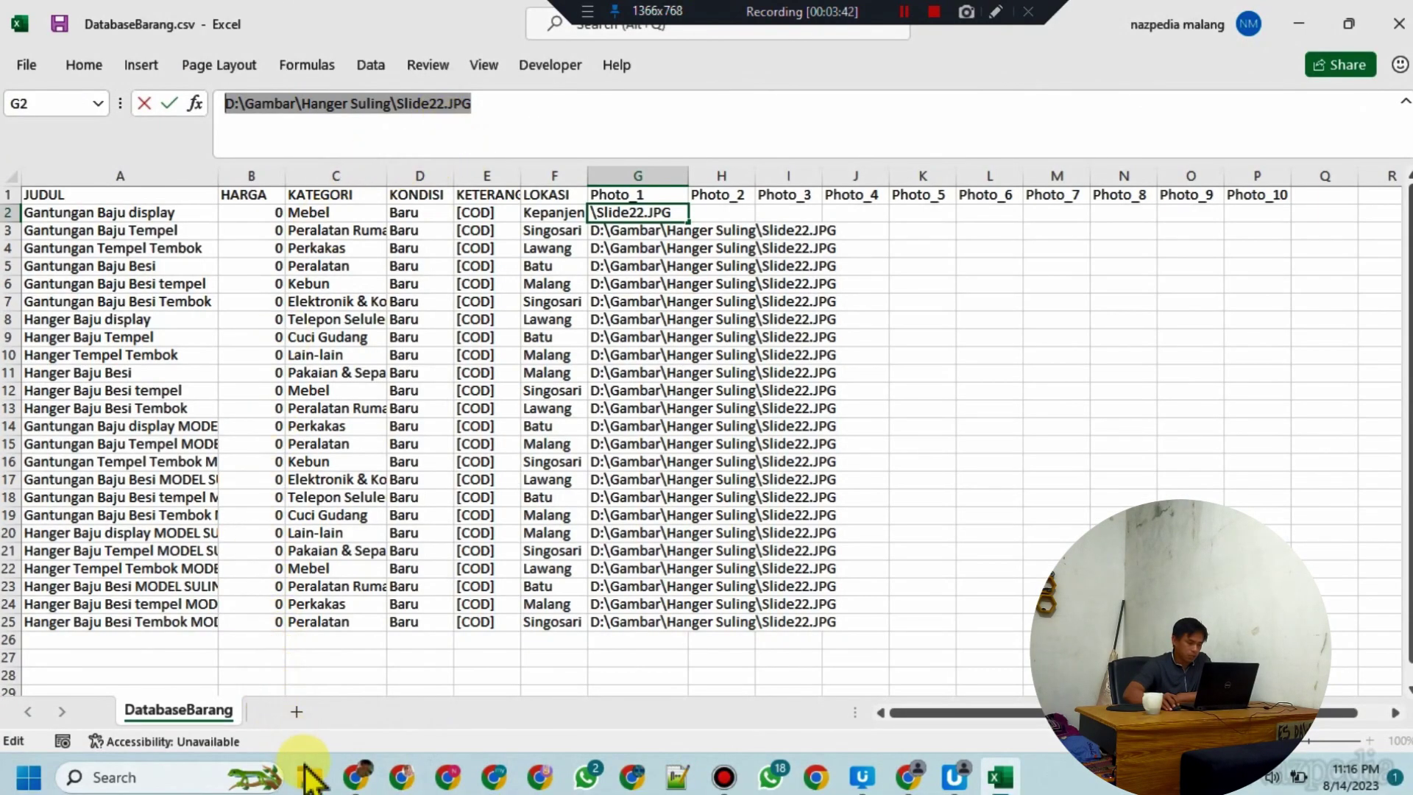
# Step: Switch to File Explorer and open the product photo folder D:\Gambar\Gantungan Baju
pyautogui.moveTo(310, 780)
pyautogui.moveTo(193, 673)
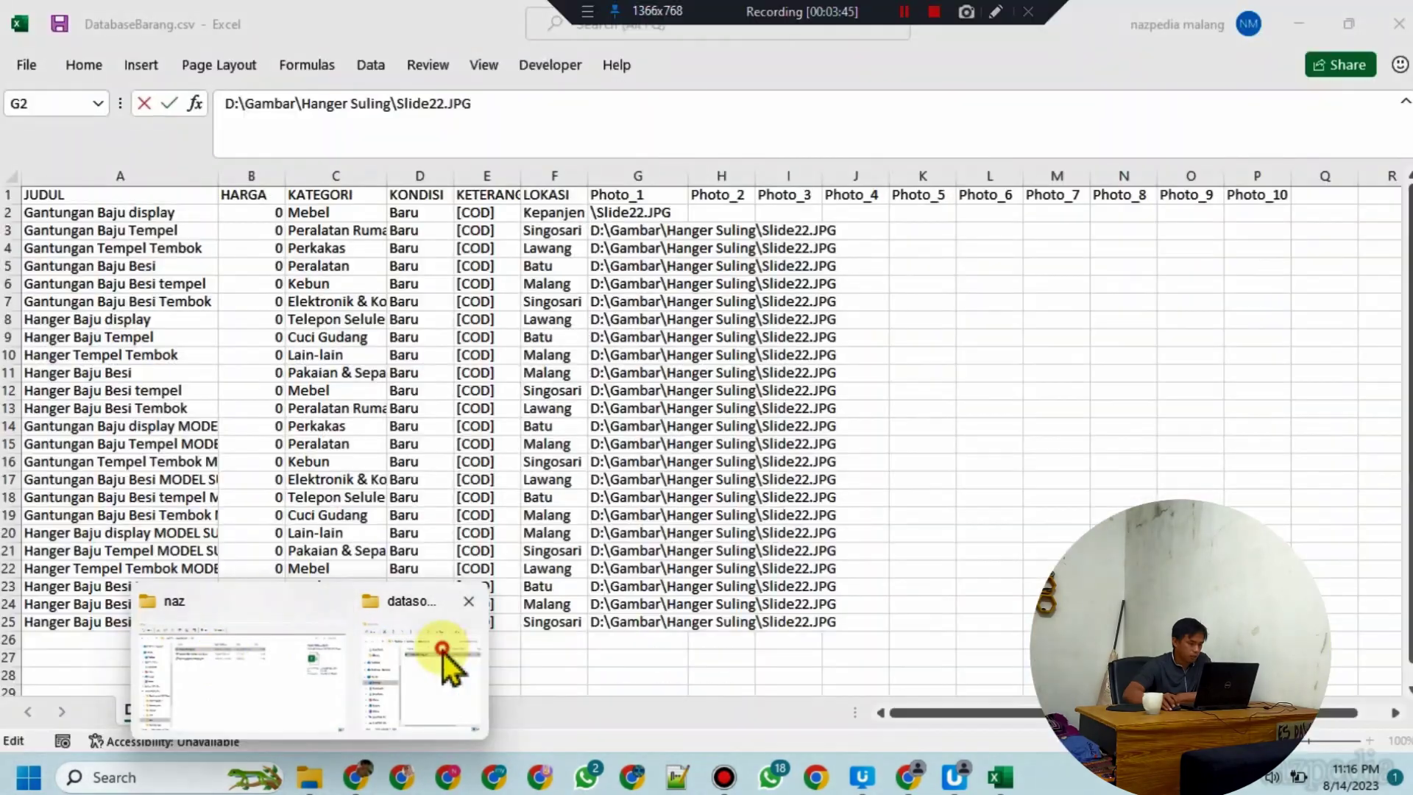
pyautogui.click(434, 666)
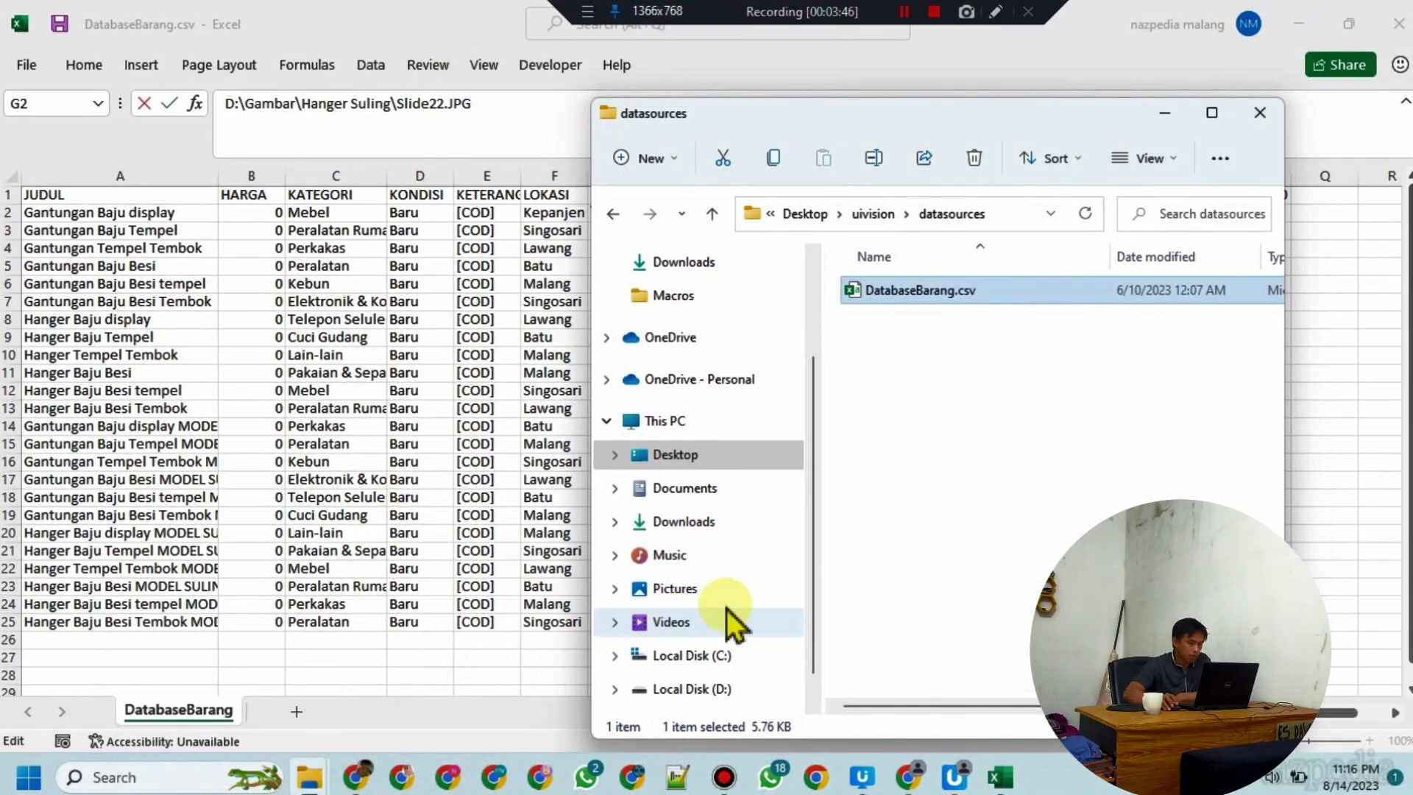
pyautogui.moveTo(810, 505); pyautogui.dragTo(814, 552)
pyautogui.click(711, 655)
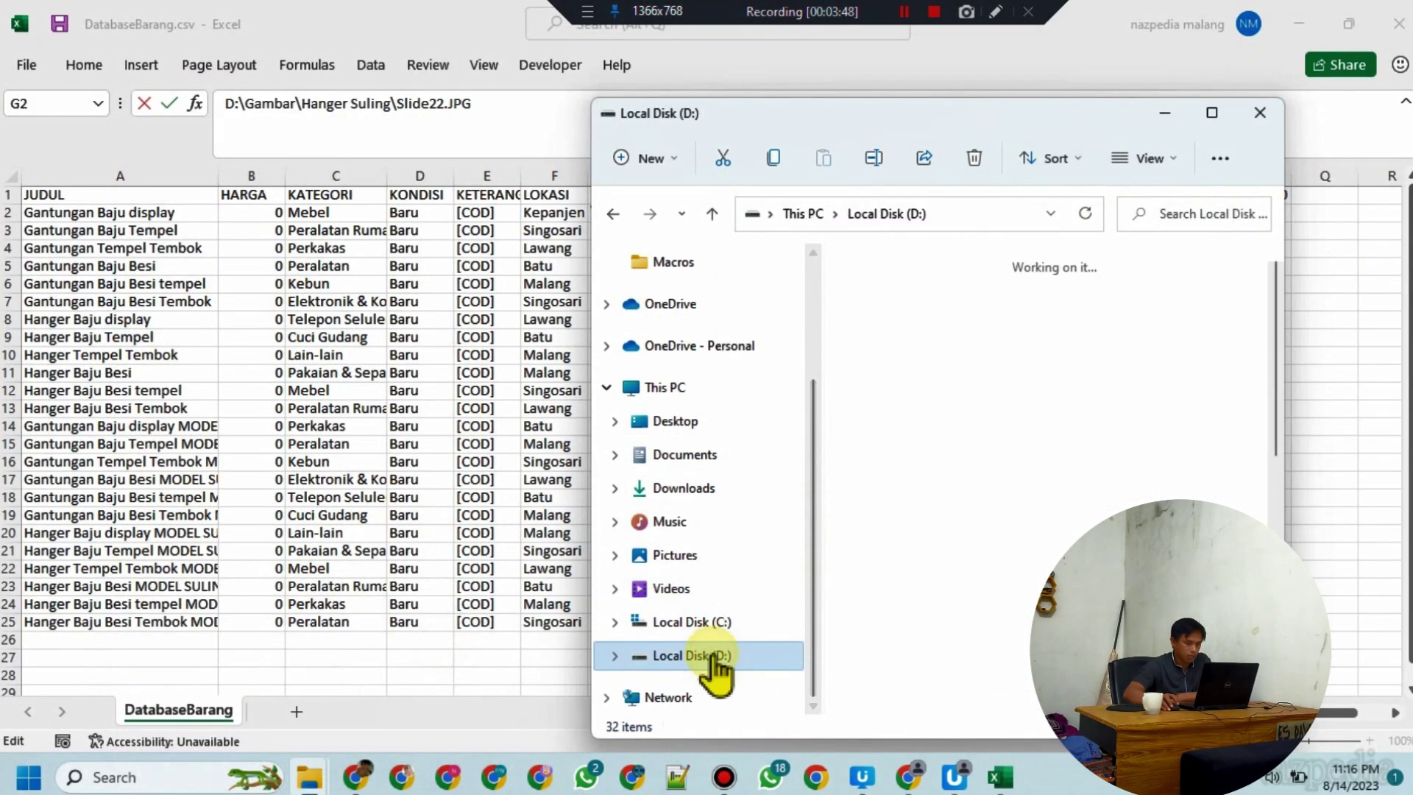
pyautogui.doubleClick(887, 359)
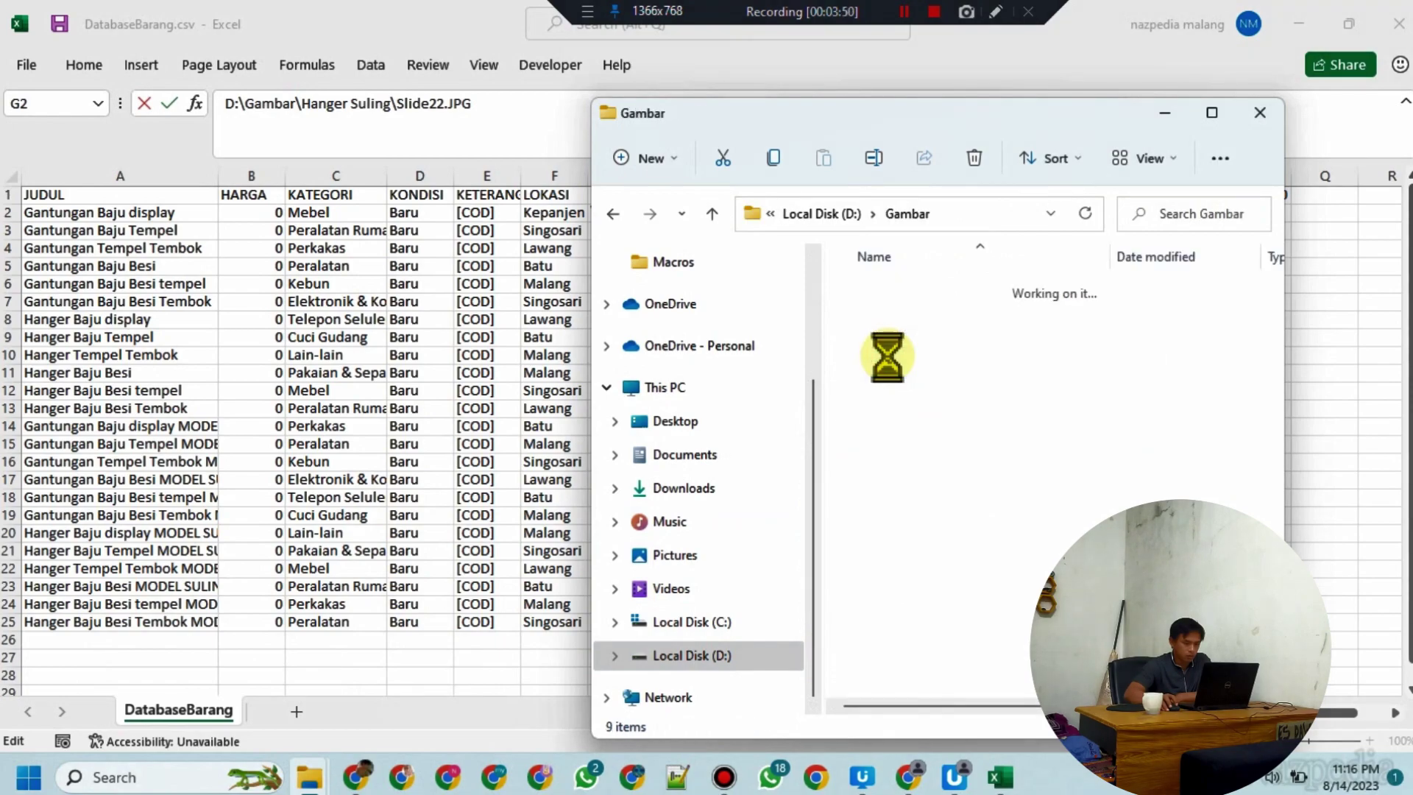
pyautogui.click(915, 326)
pyautogui.doubleClick(915, 326)
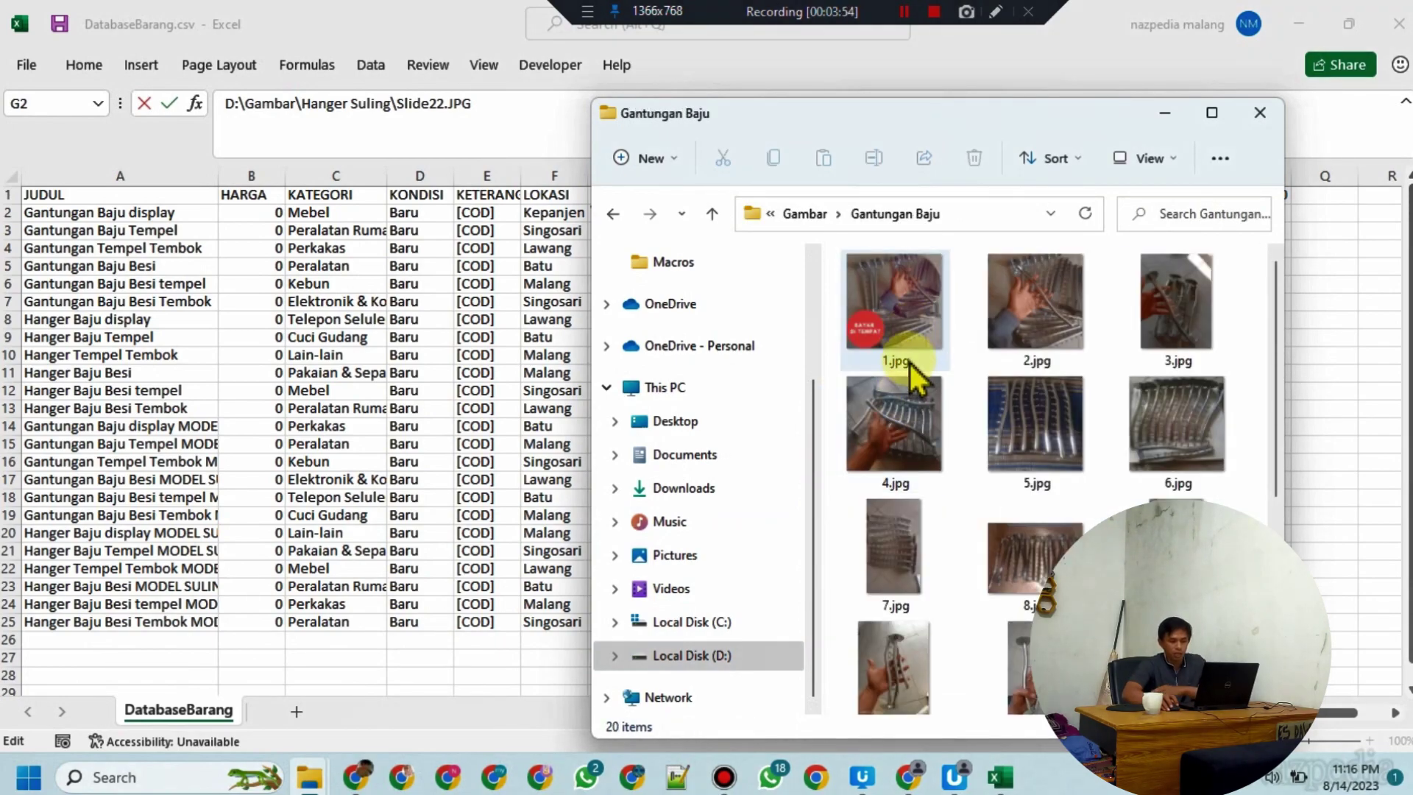
pyautogui.click(896, 390)
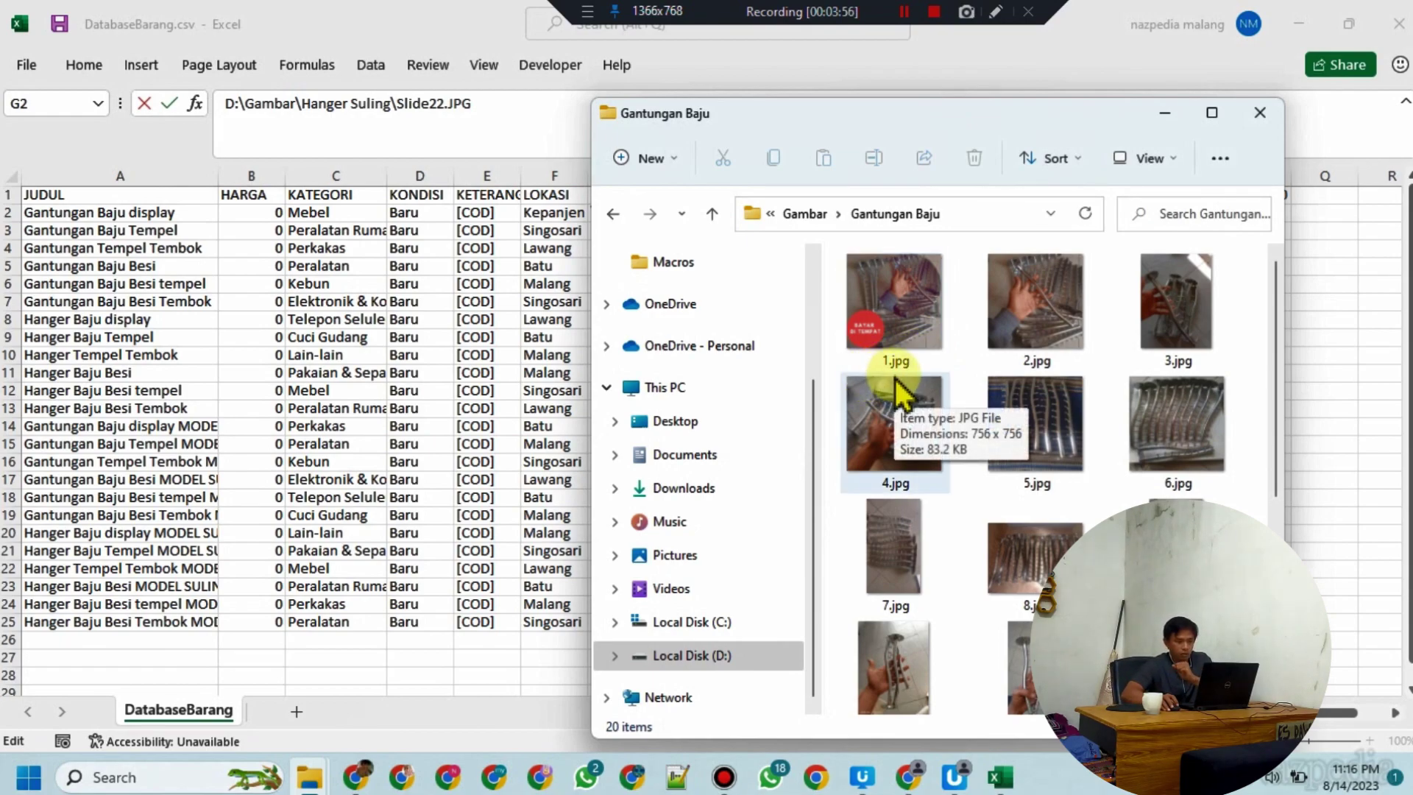
# Step: Copy the full file path of the photo 1.jpg
pyautogui.click(907, 328)
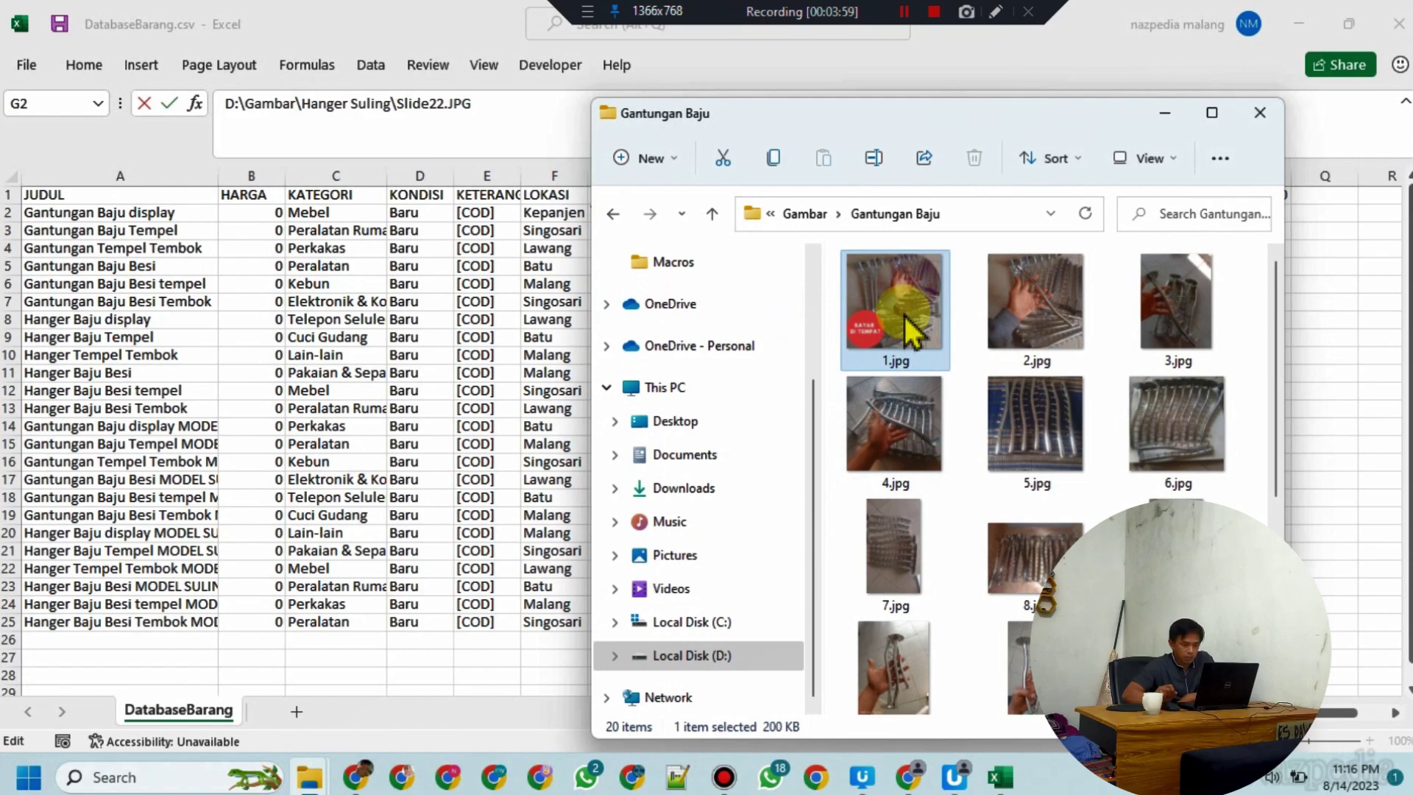
pyautogui.rightClick(909, 329)
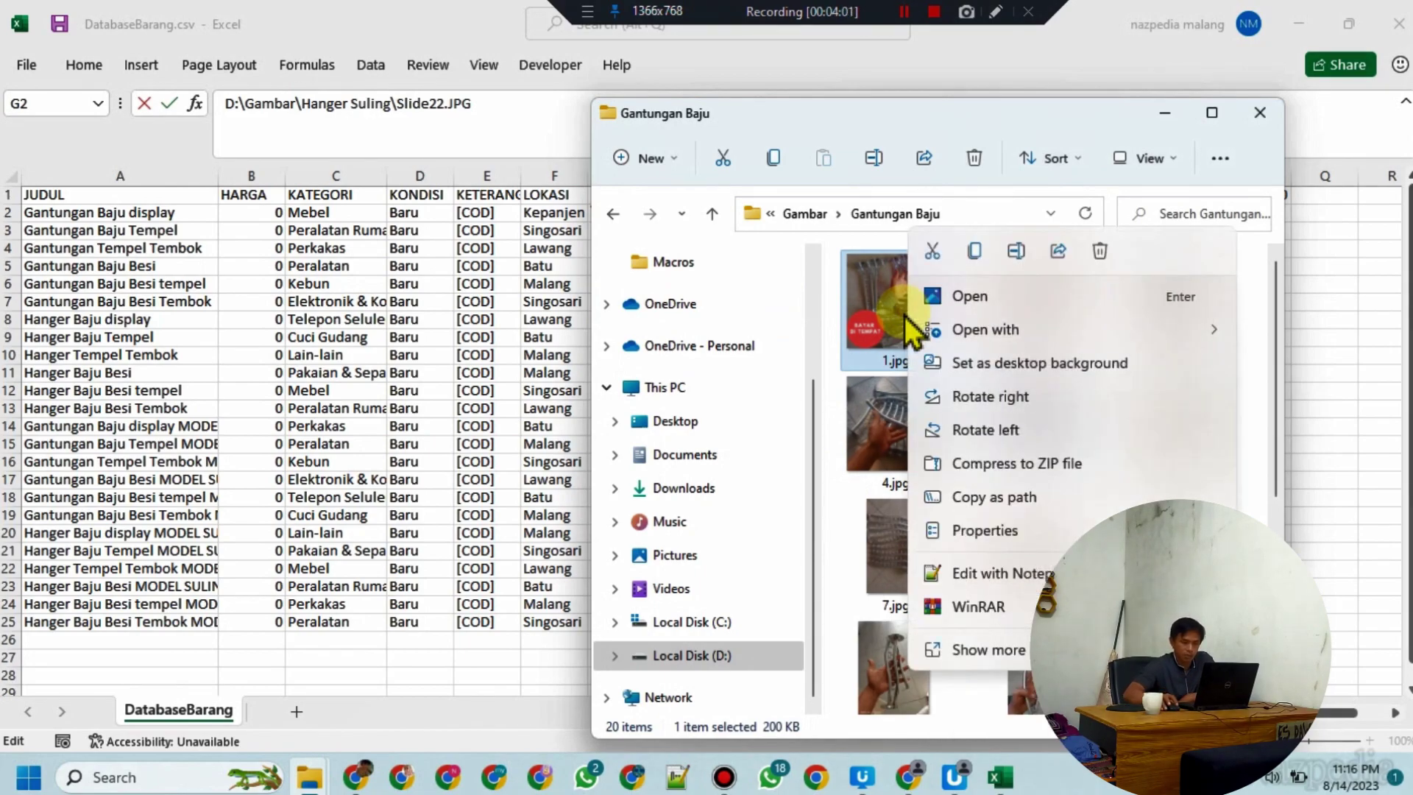
pyautogui.click(1015, 499)
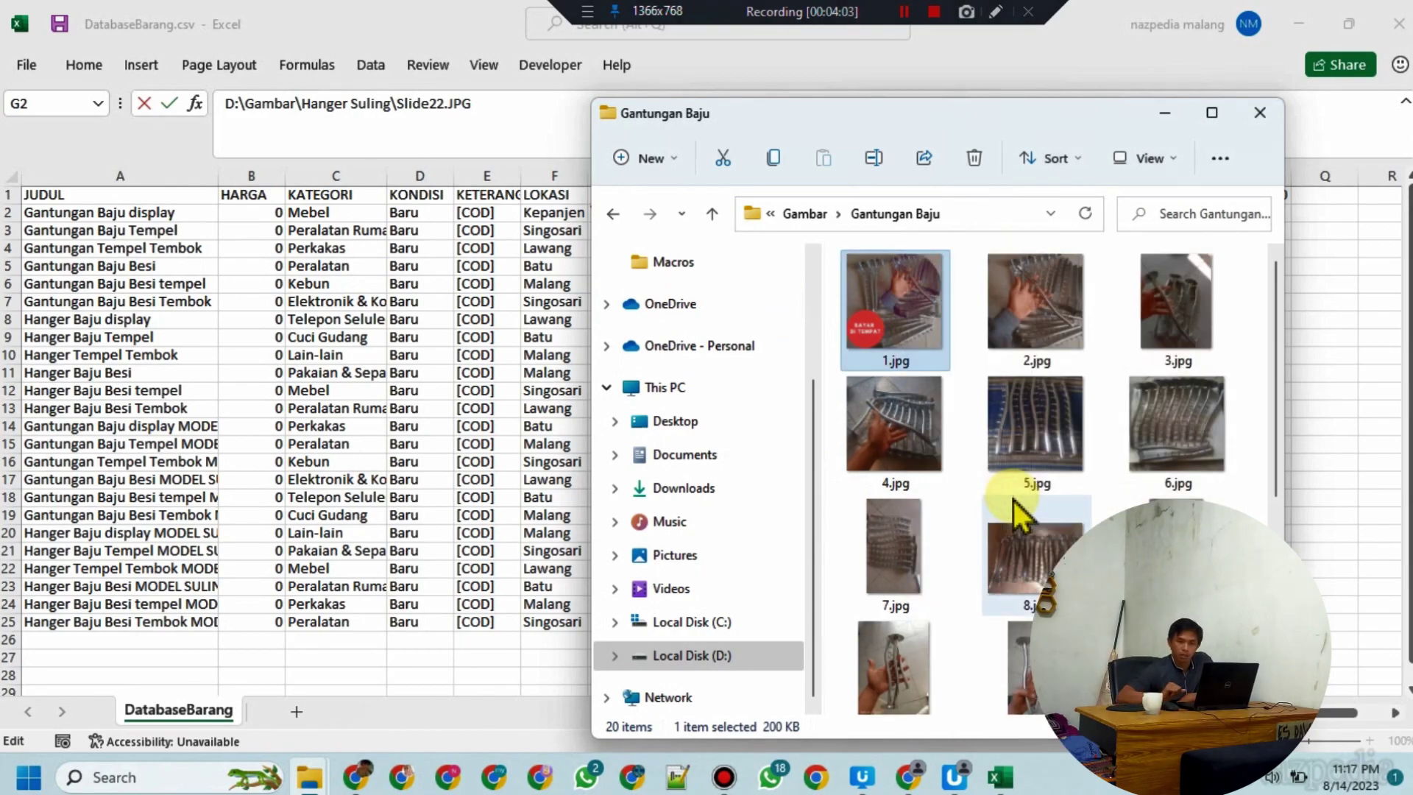
# Step: Copy the folder path from File Explorer and set Photo_1 cell G2 in Excel to D:\Gambar\Gantungan Baju\1.jpg
pyautogui.click(971, 214)
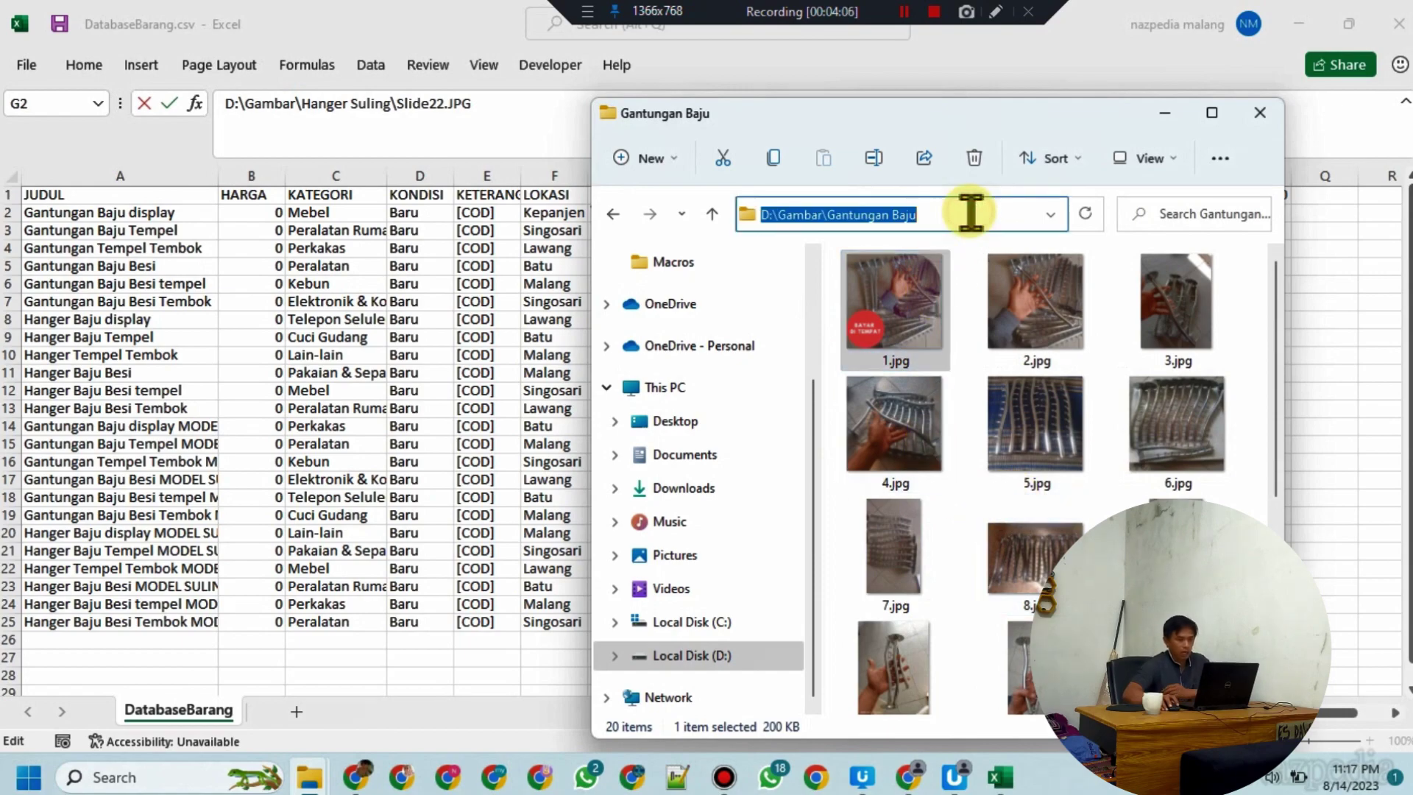
pyautogui.moveTo(931, 214); pyautogui.dragTo(762, 215)
pyautogui.hotkey('ctrl', 'c')
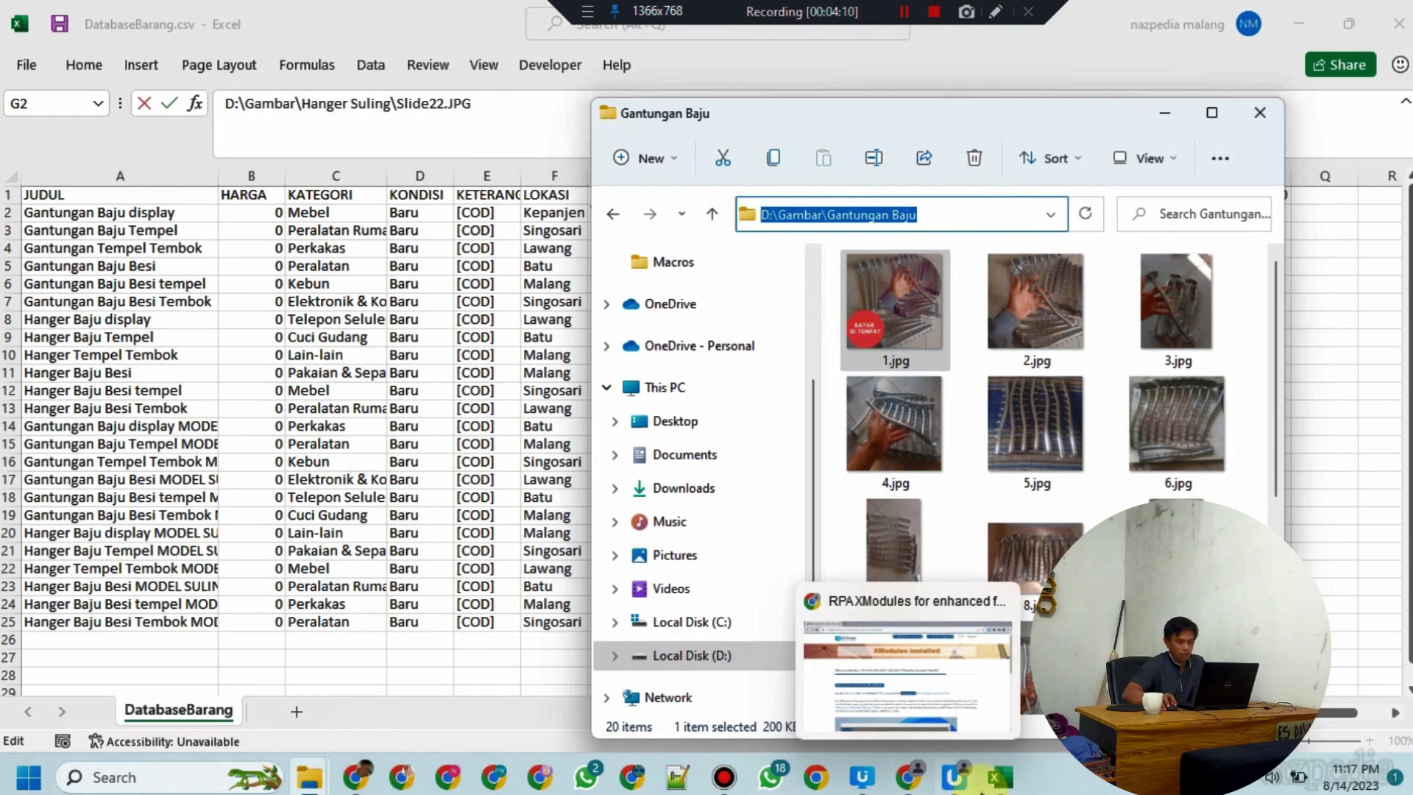
pyautogui.click(1000, 776)
pyautogui.click(631, 214)
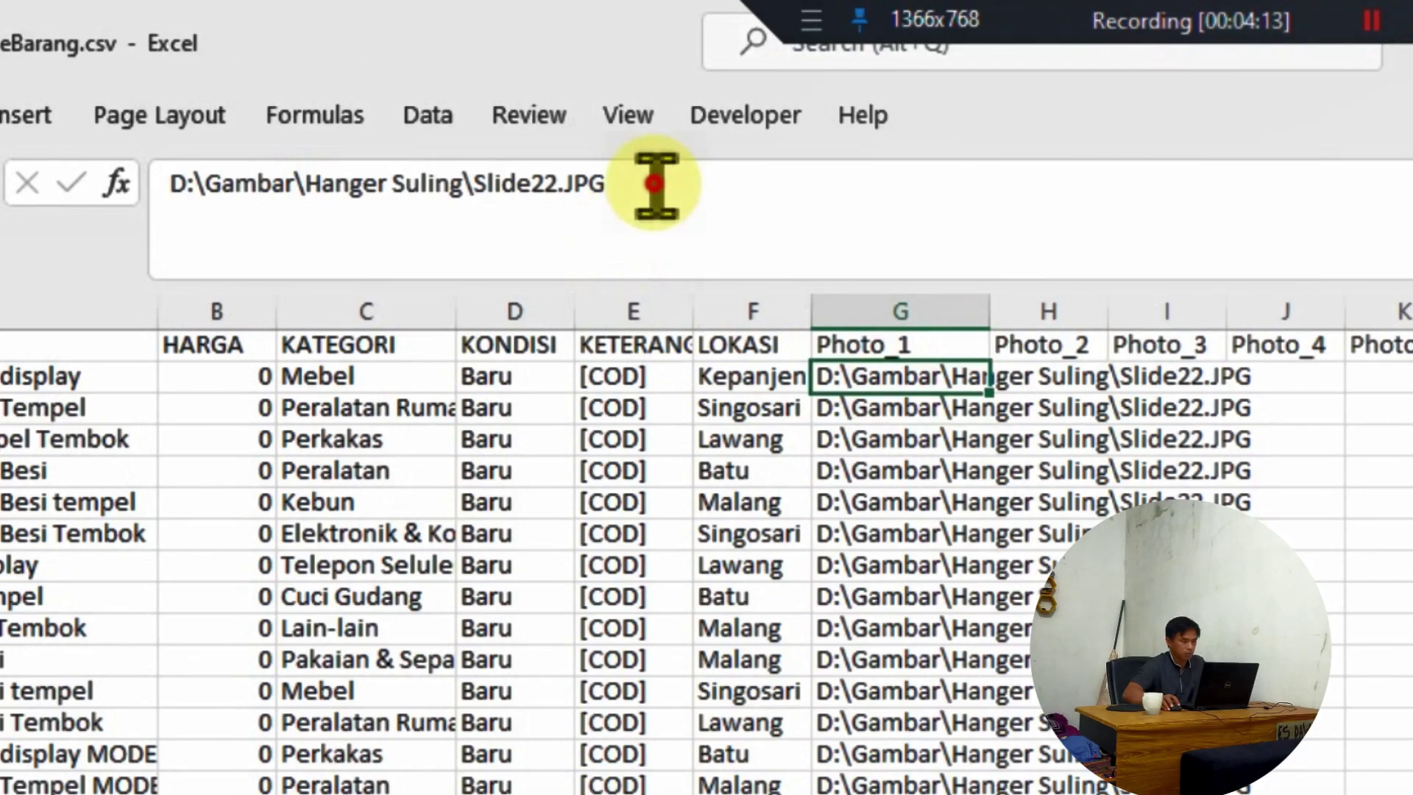
pyautogui.moveTo(519, 105); pyautogui.dragTo(188, 103)
pyautogui.hotkey('ctrl', 'v')
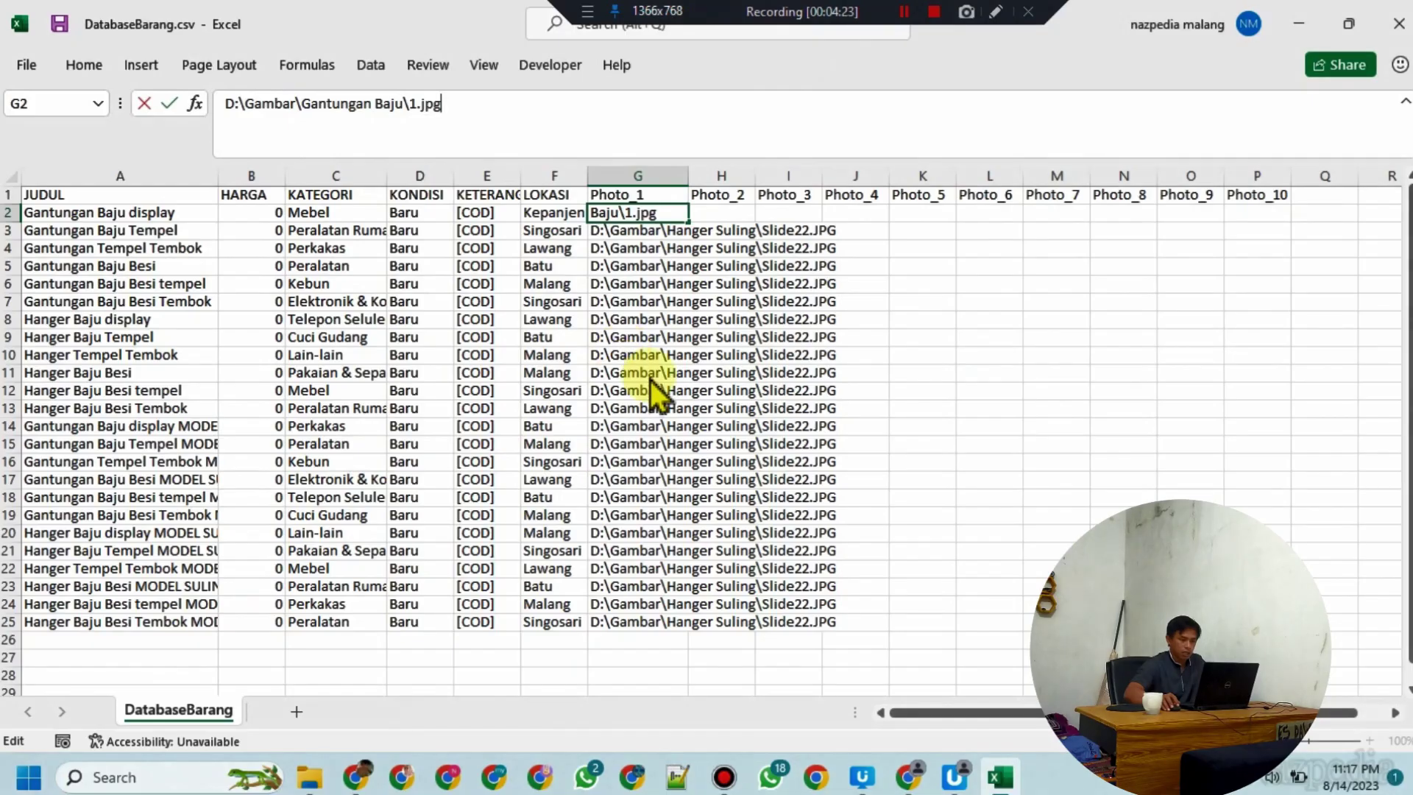
pyautogui.hotkey('alt', 'Tab')
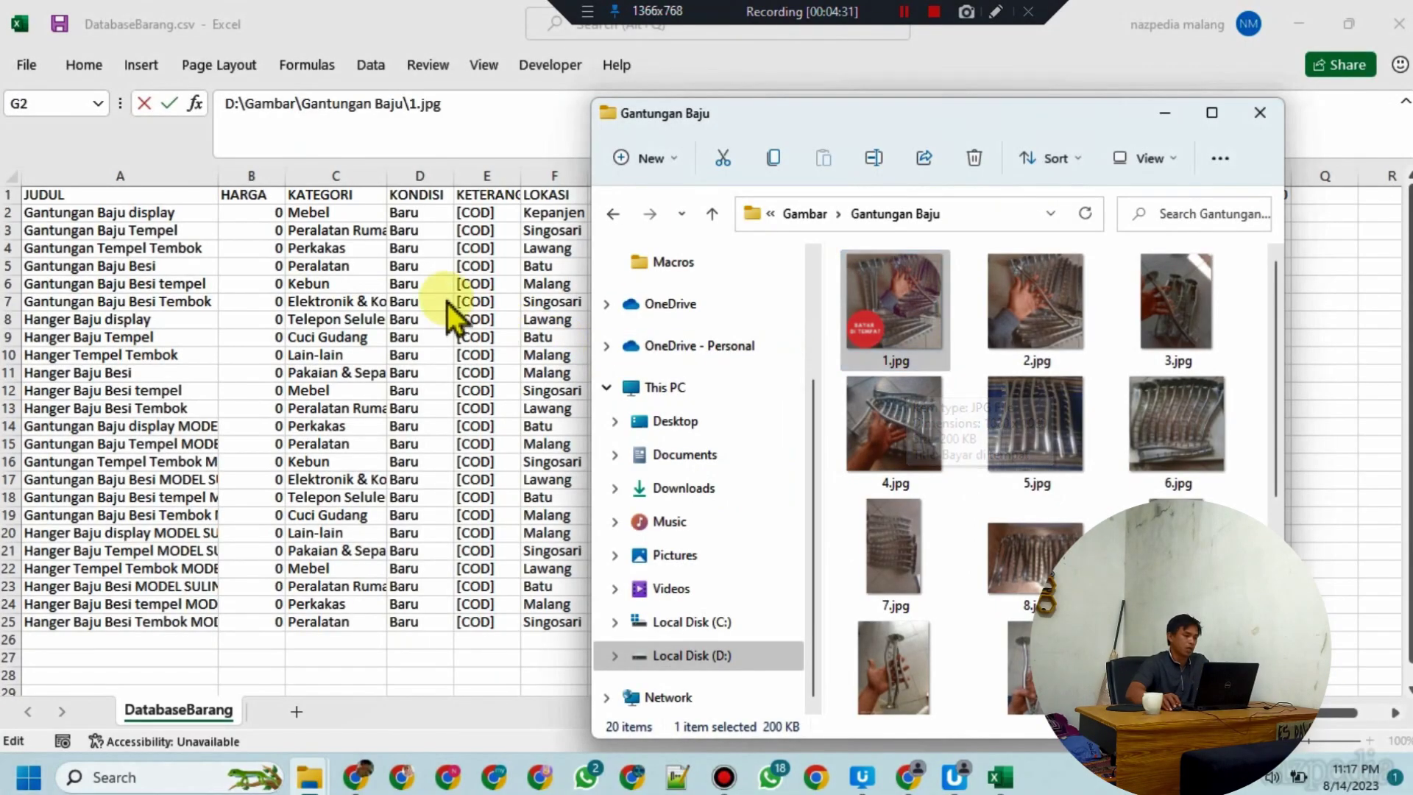
pyautogui.hotkey('alt', 'Tab')
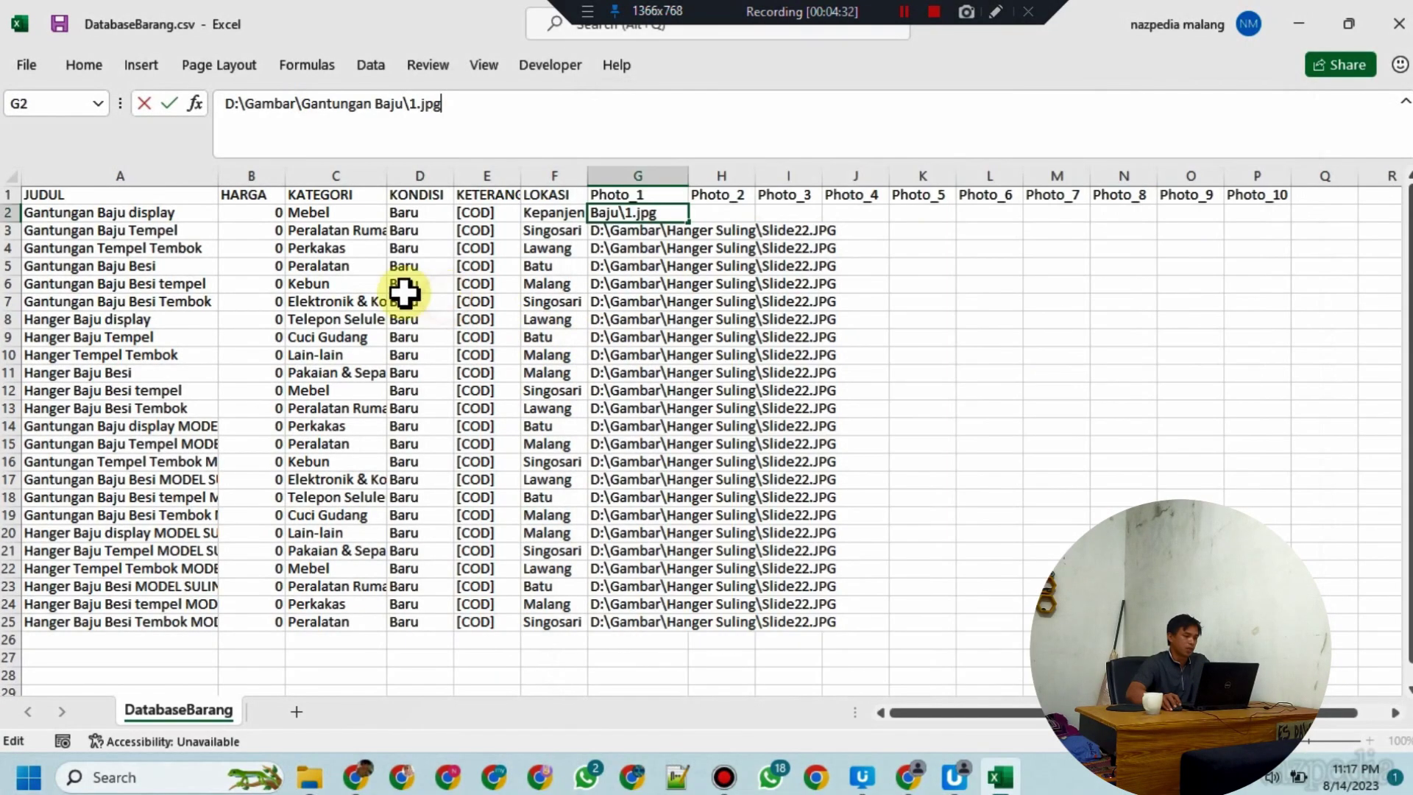
pyautogui.moveTo(98, 195); pyautogui.dragTo(835, 557)
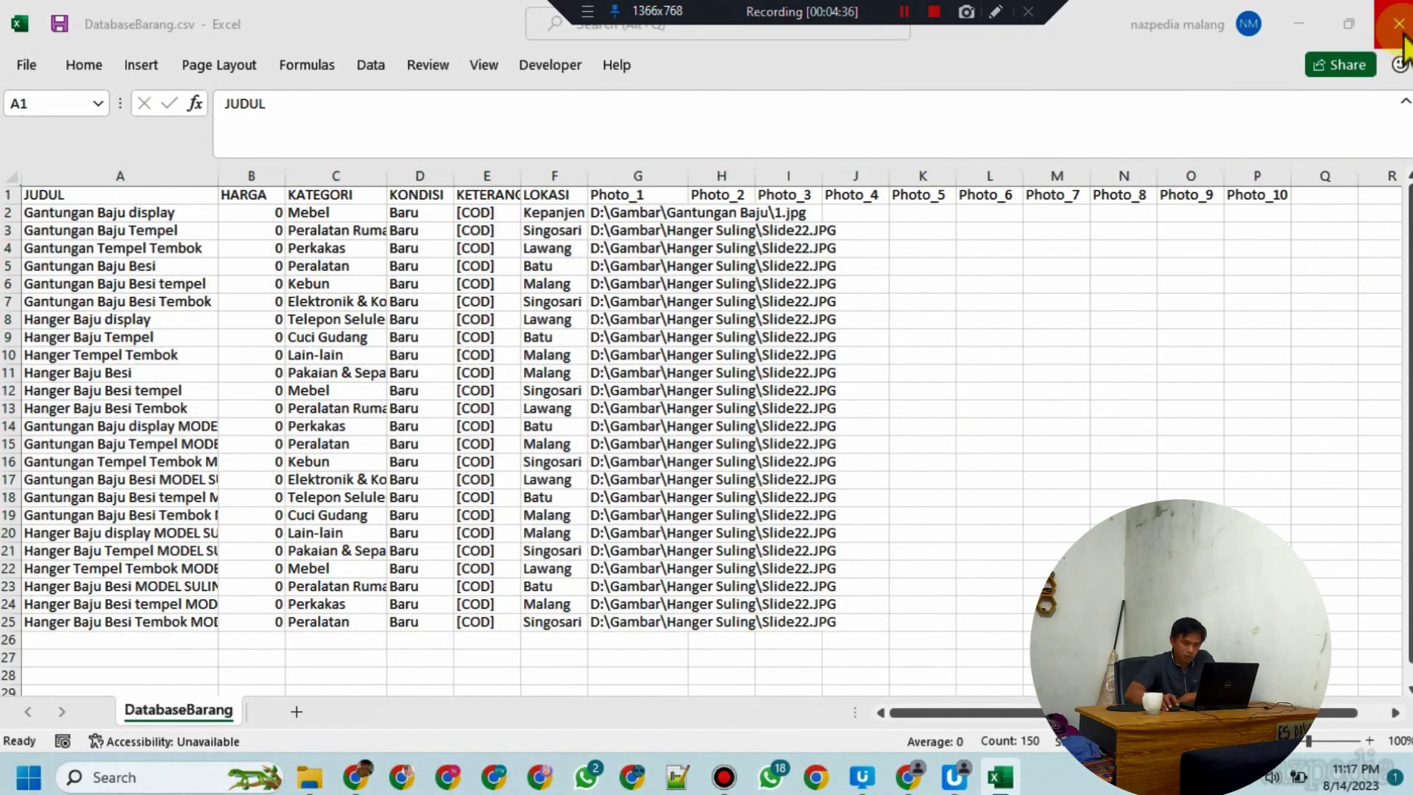
# Step: Close the workbook and save it as DatabaseBarang.csv in CSV (Comma delimited) format in datasources, replacing the existing file
pyautogui.click(1398, 23)
pyautogui.click(651, 410)
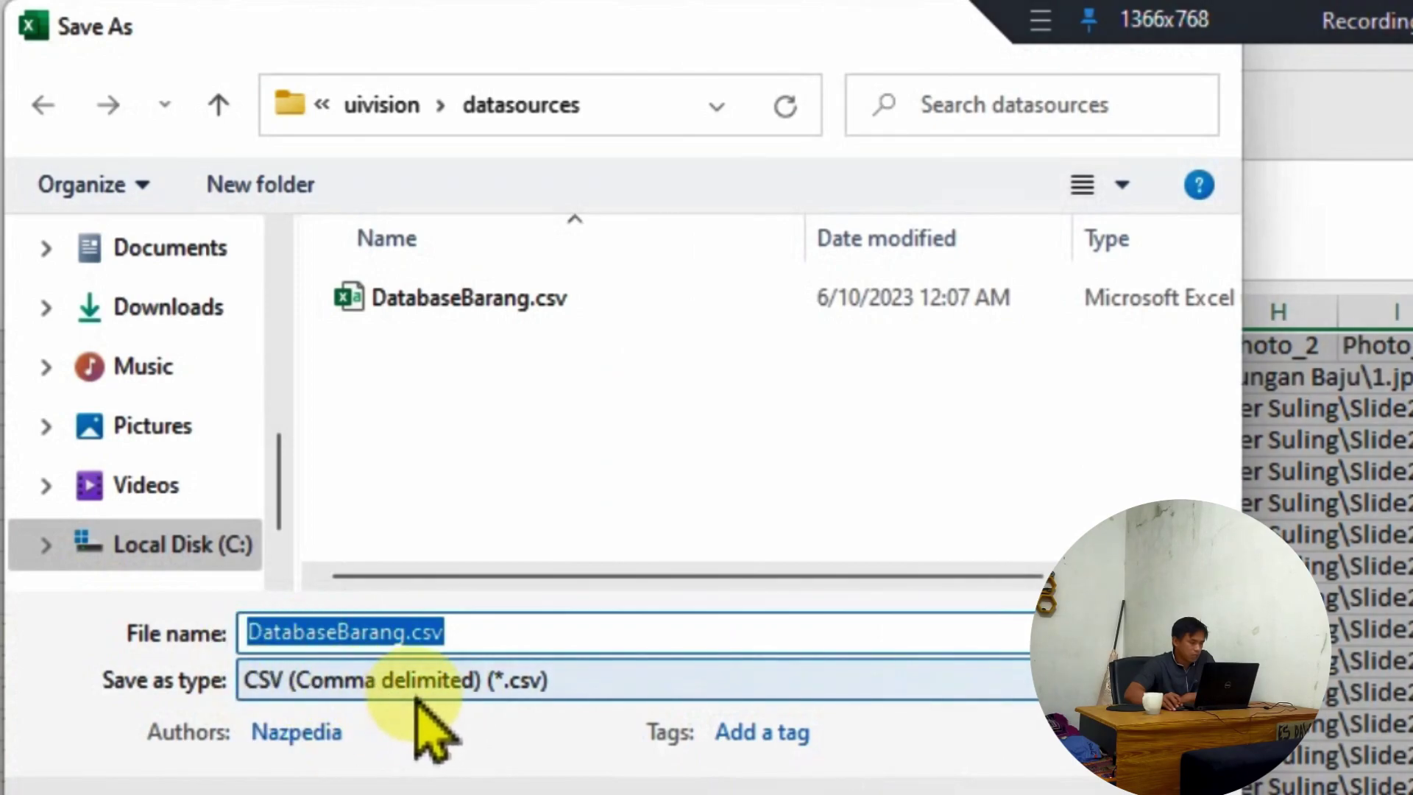
pyautogui.click(238, 385)
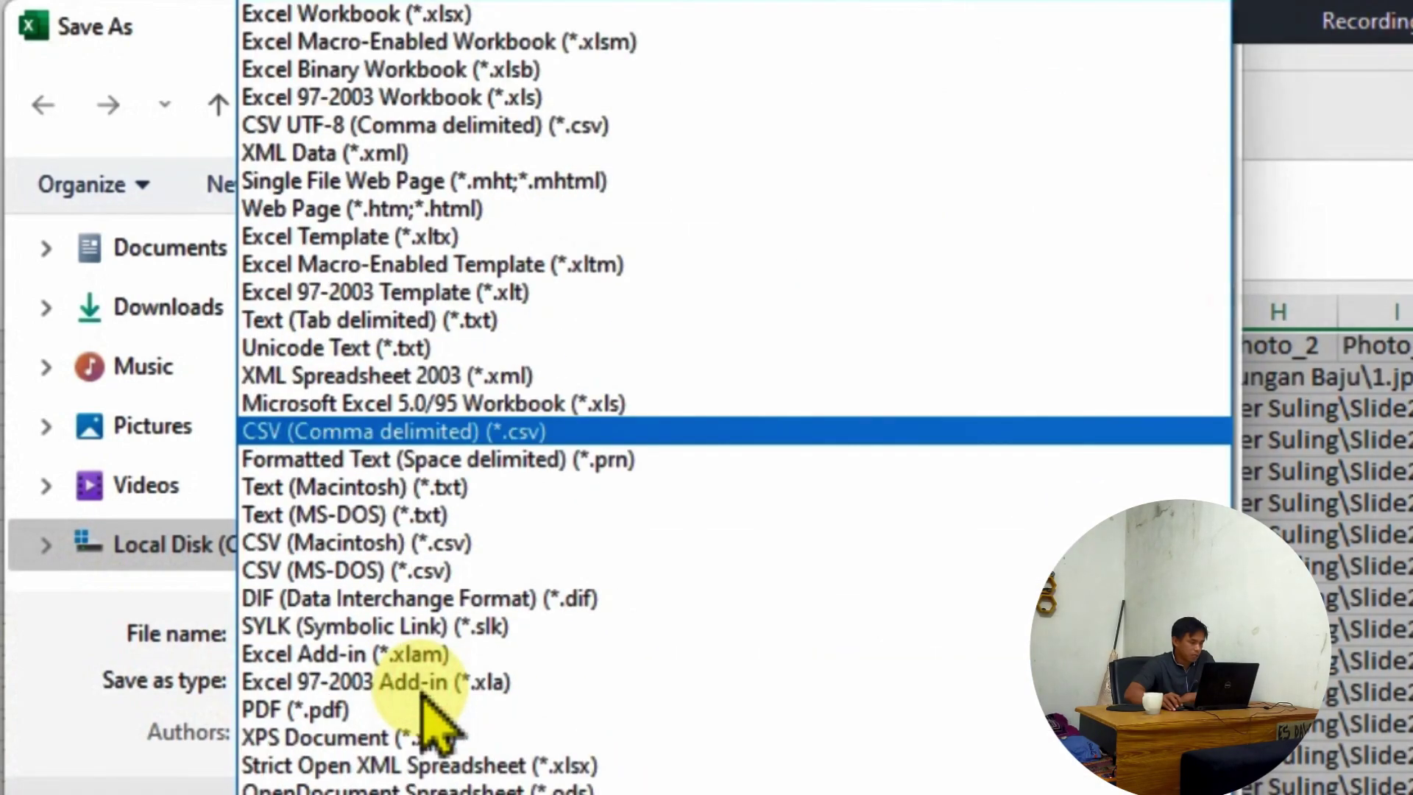
pyautogui.click(379, 436)
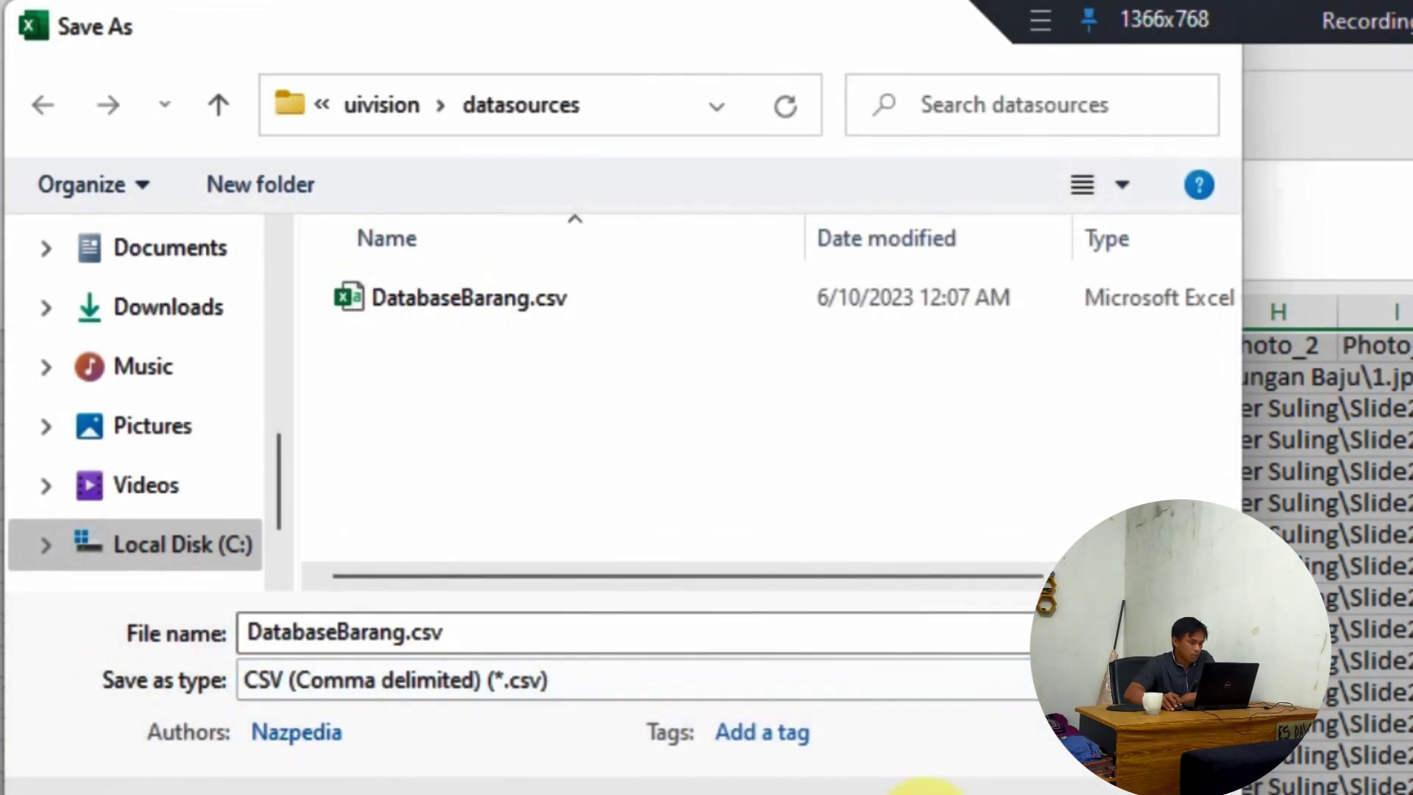
pyautogui.click(530, 466)
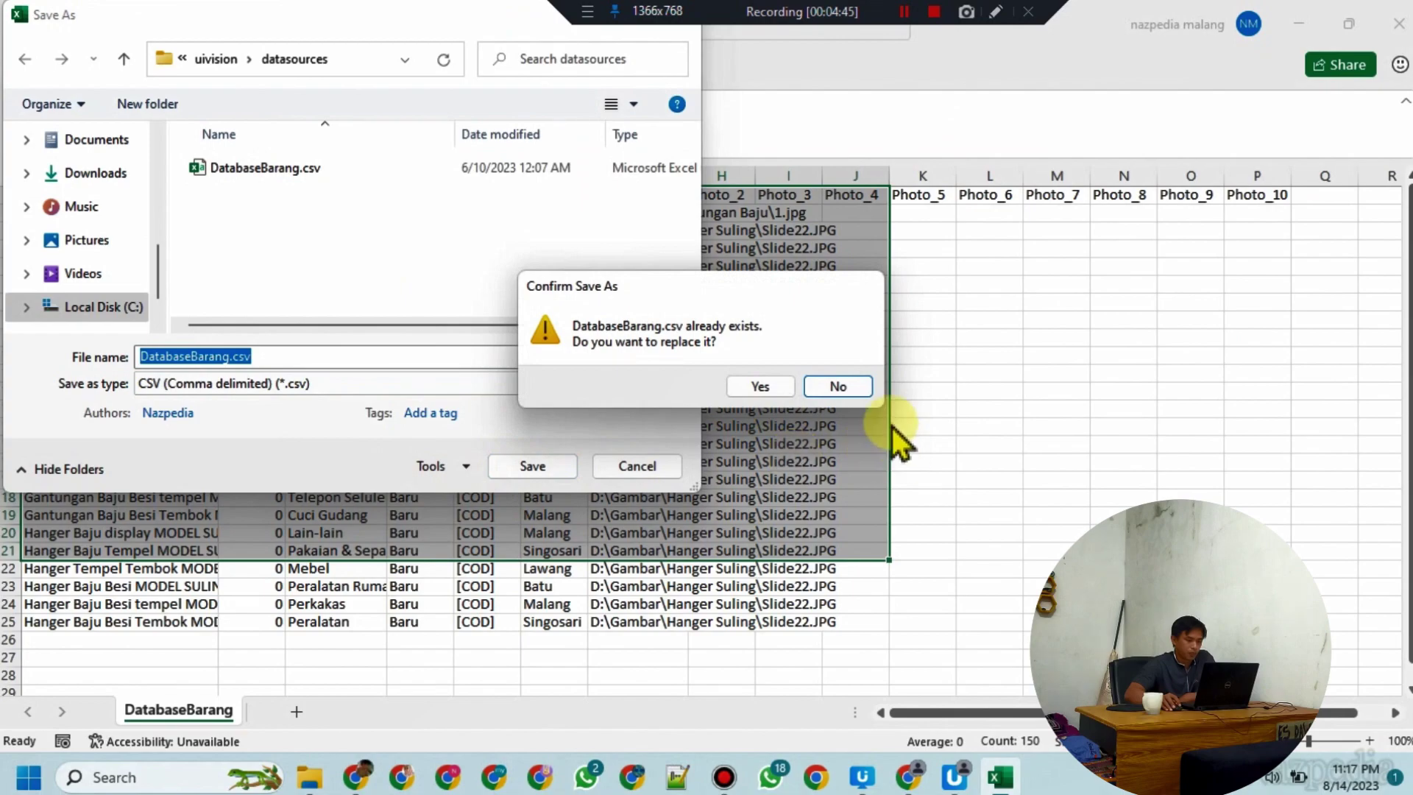
pyautogui.click(759, 386)
# Step: Finish the UI.Vision RPA XModules setup wizard and close the Gantungan Baju folder window
pyautogui.hotkey('alt', 'Tab')
pyautogui.click(945, 276)
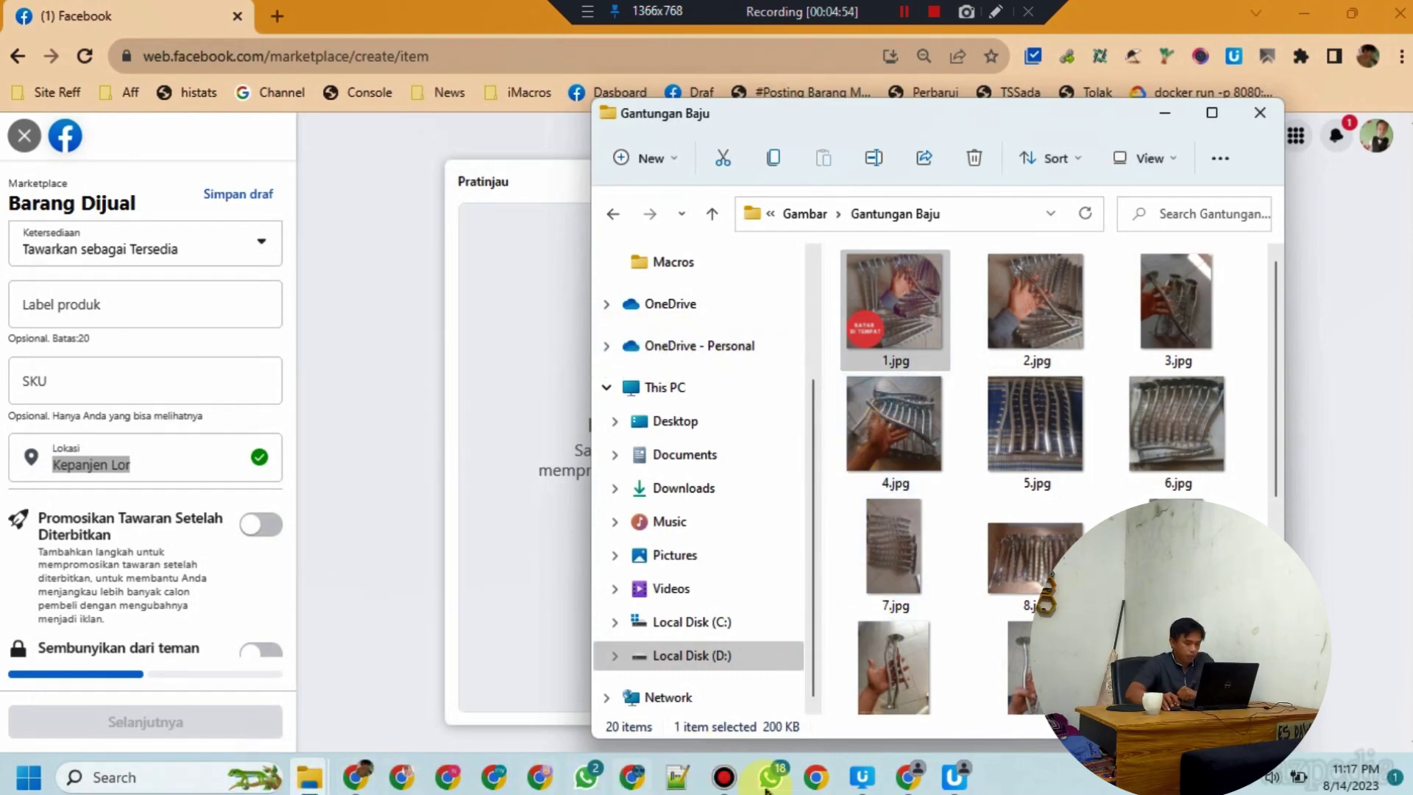
pyautogui.moveTo(865, 786)
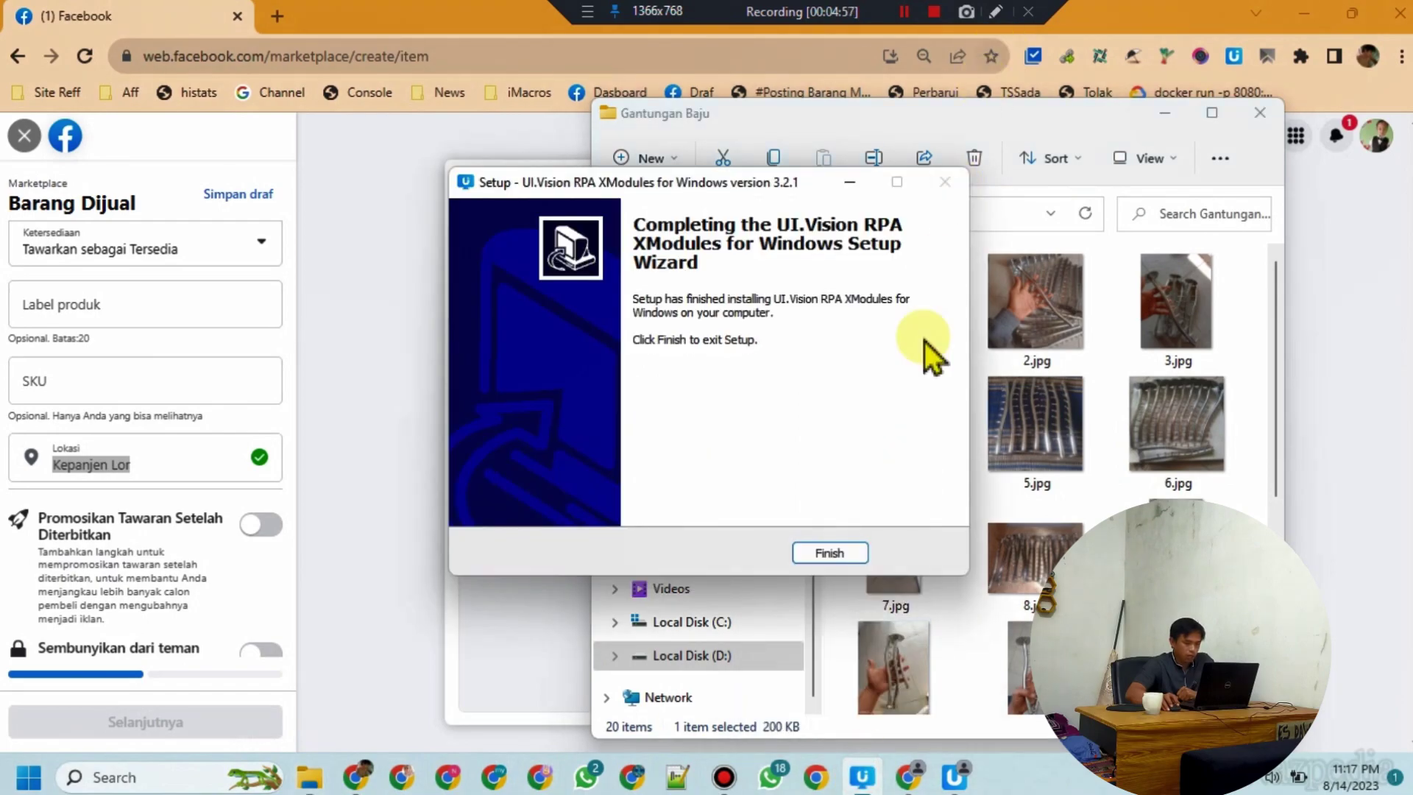
pyautogui.click(828, 558)
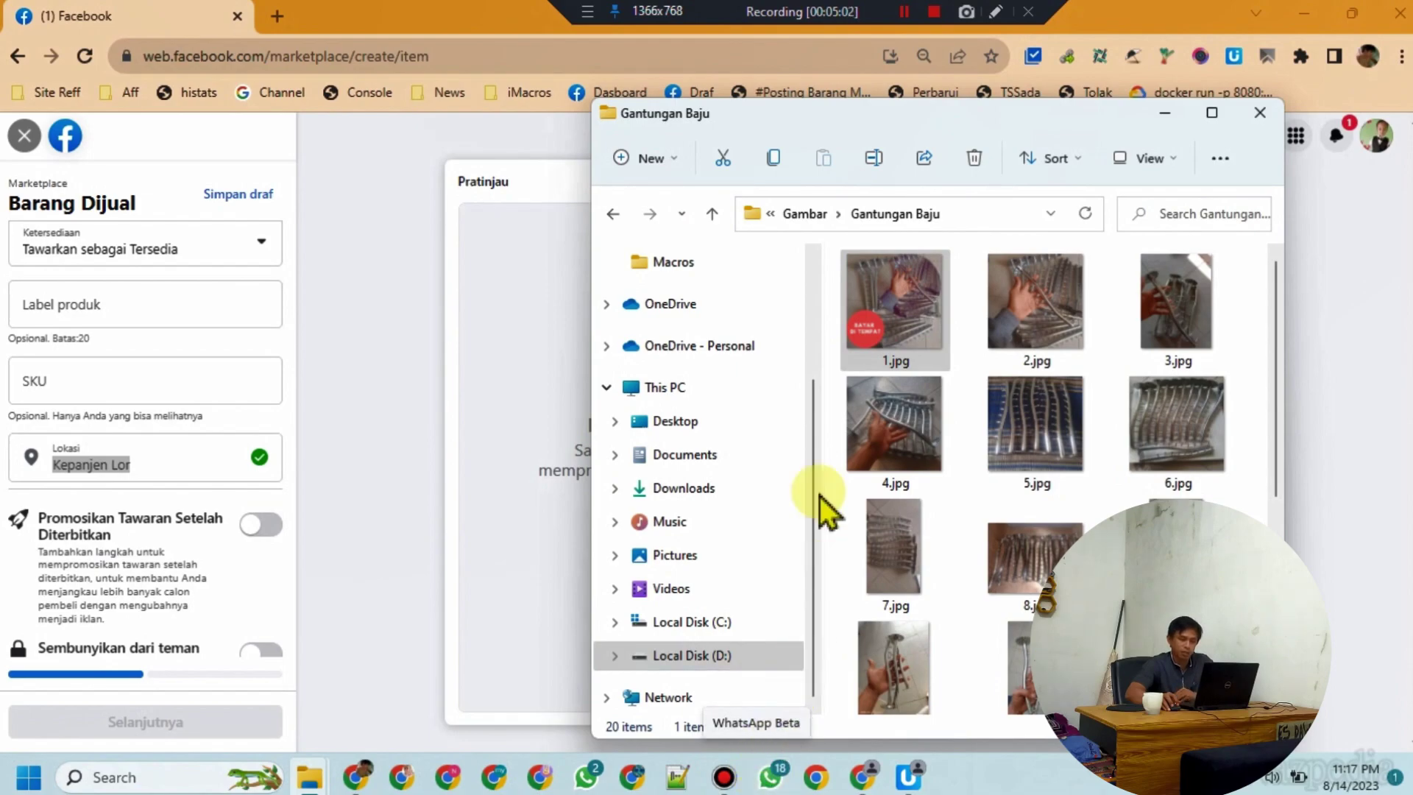
pyautogui.click(1257, 115)
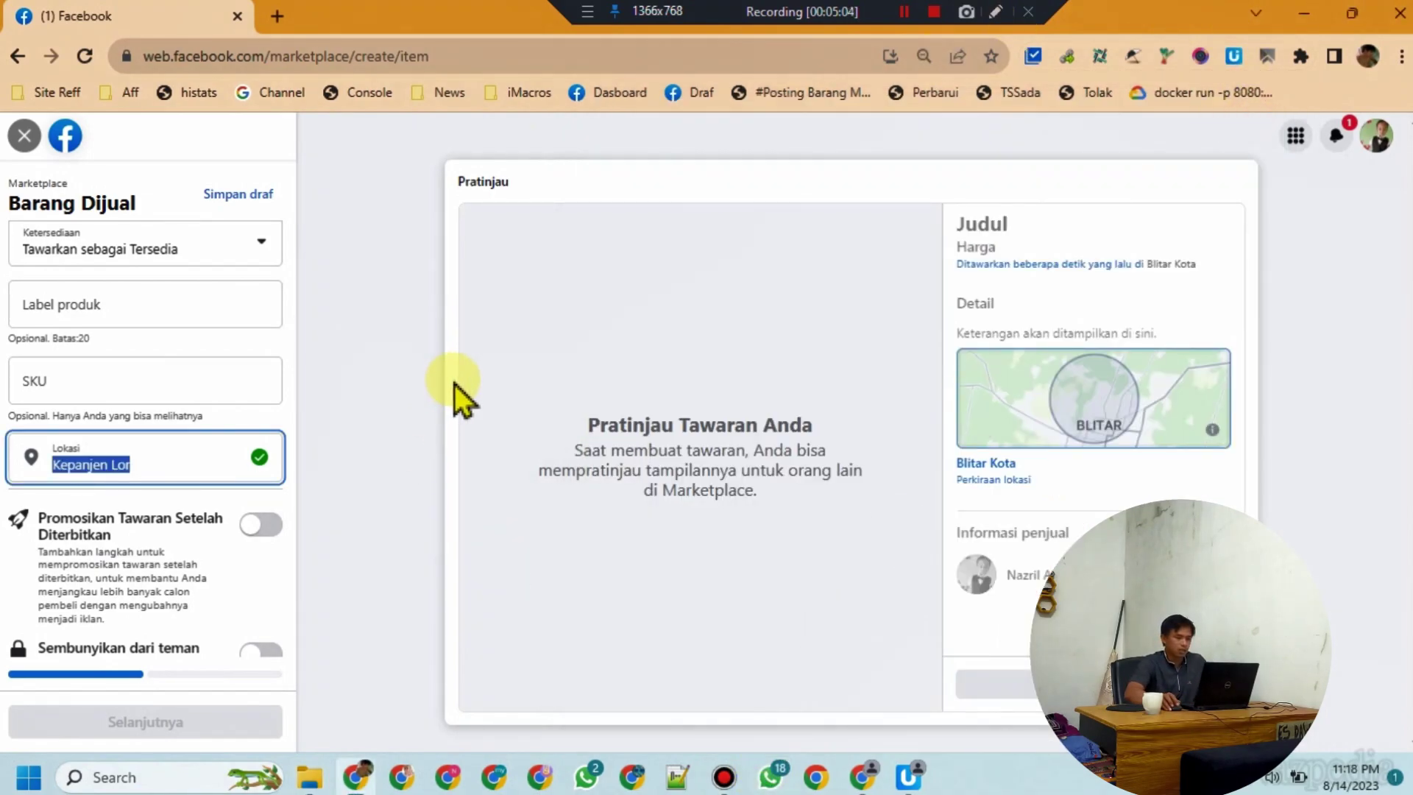
pyautogui.scroll(10, 147, 442)
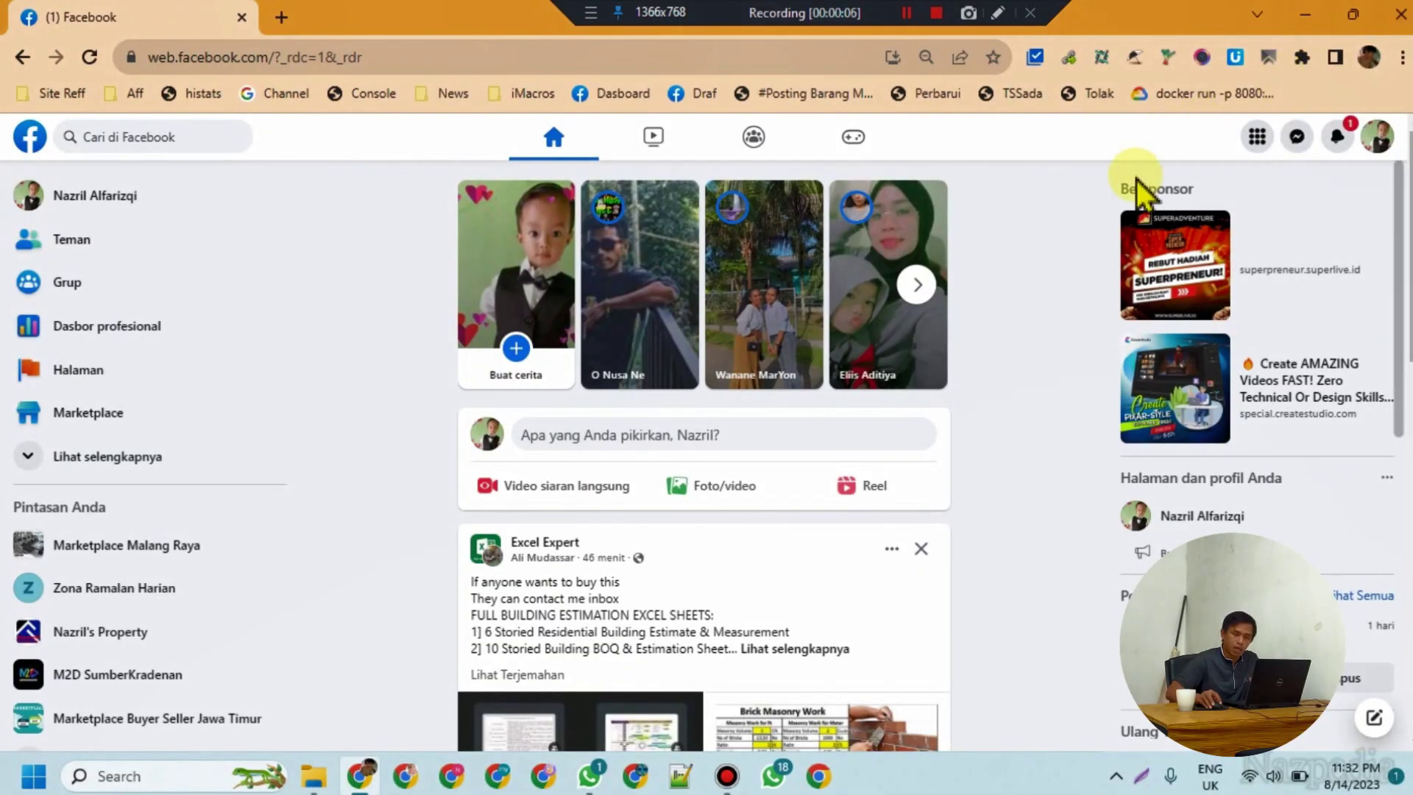
# Step: Open UI.Vision RPA from the Facebook home page in Chrome and move its window to the middle of the screen
pyautogui.moveTo(593, 788)
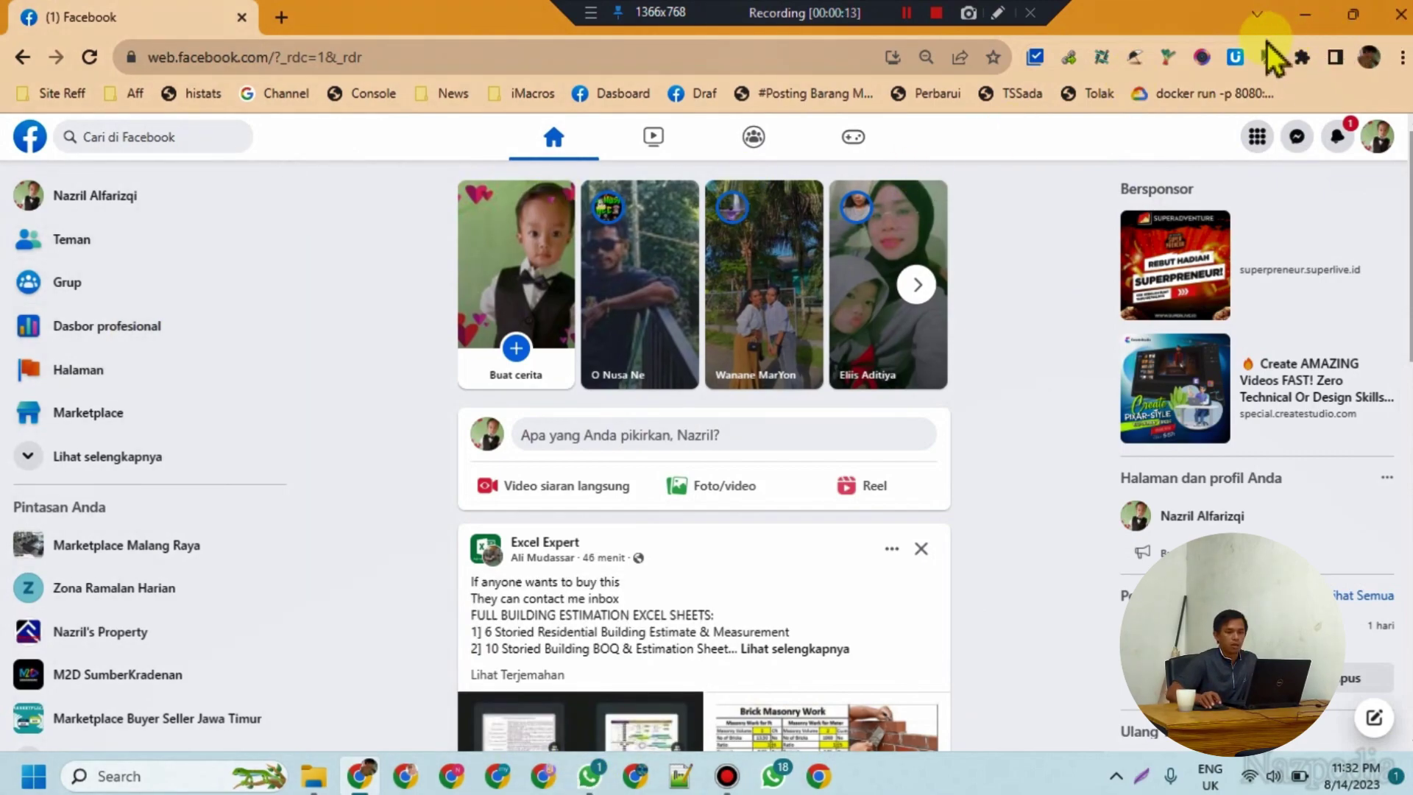
pyautogui.click(1233, 60)
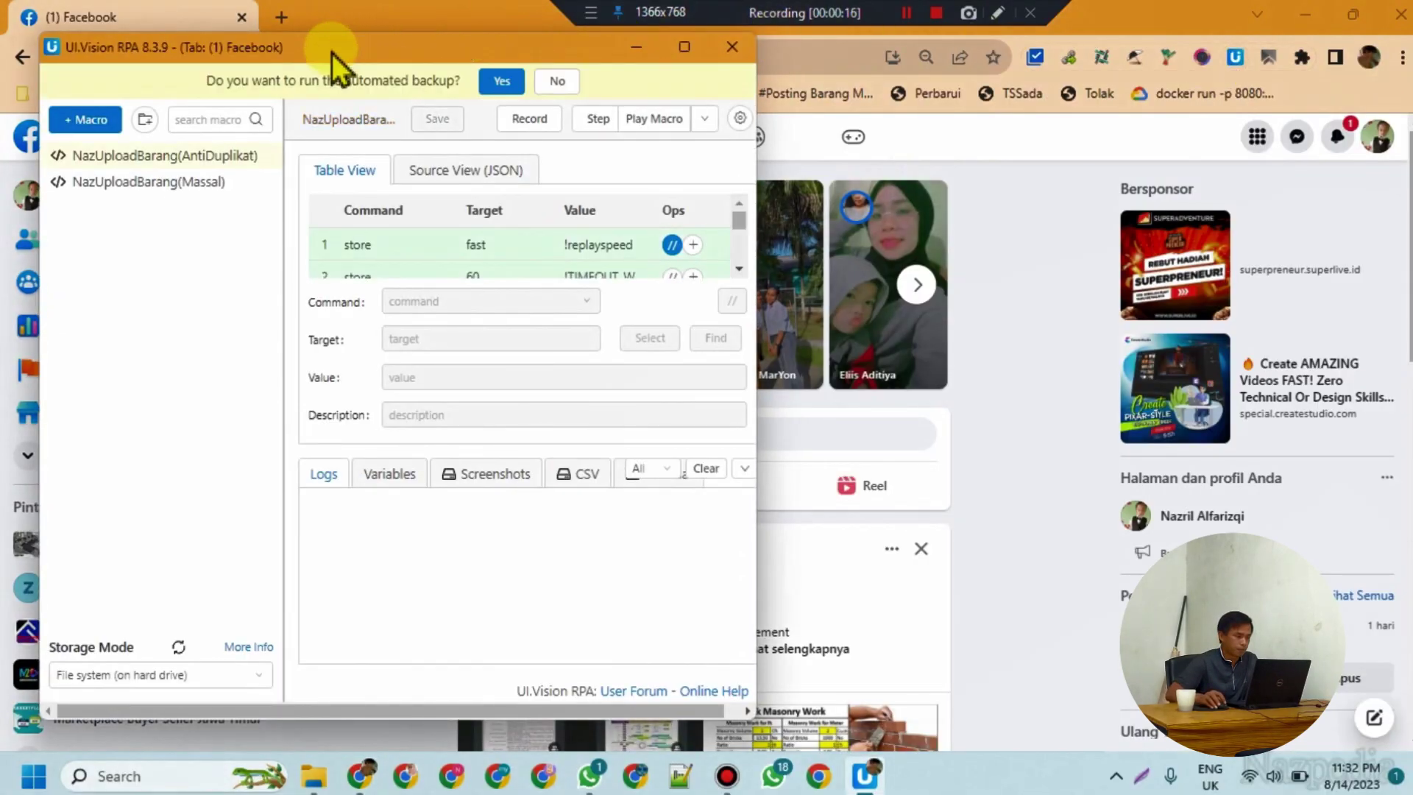
pyautogui.moveTo(331, 52); pyautogui.dragTo(631, 24)
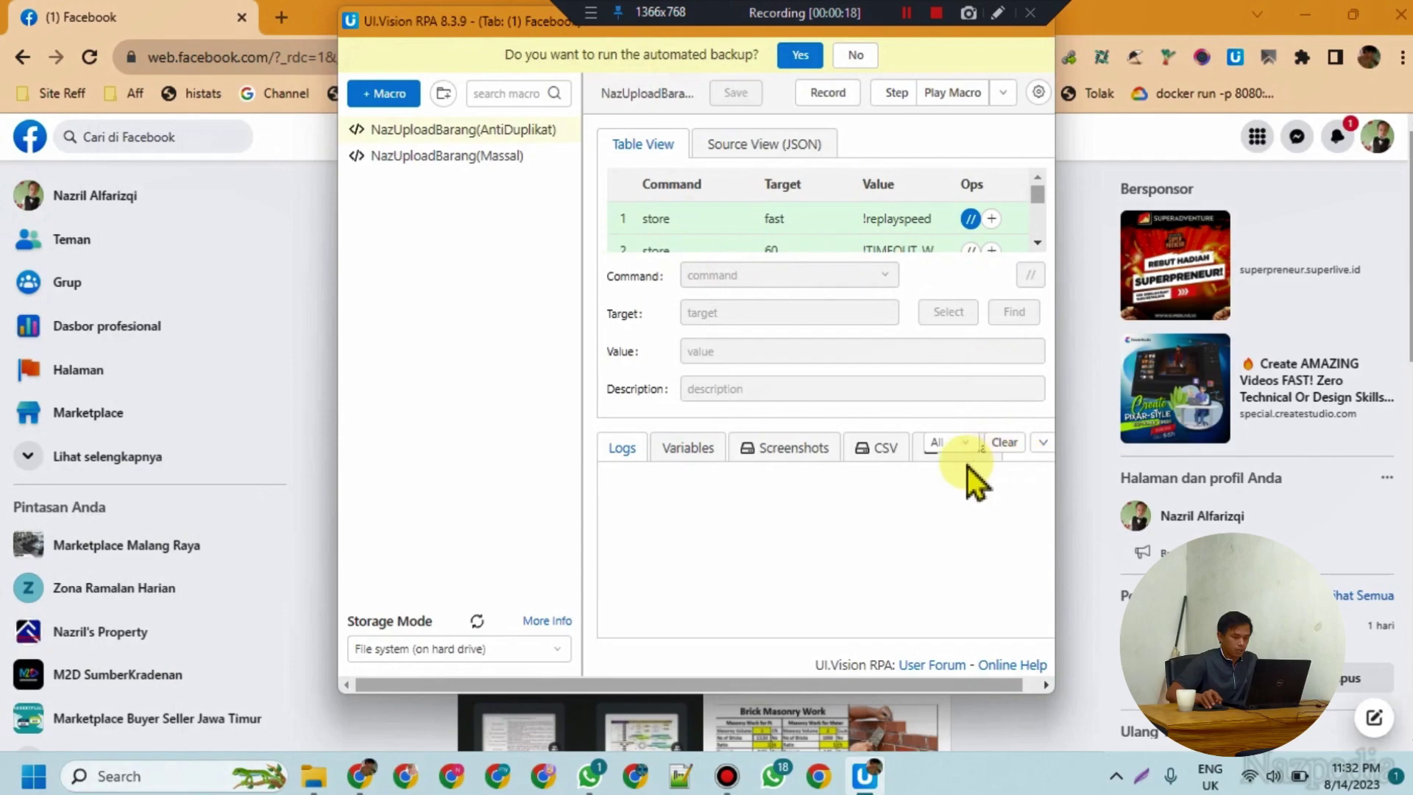
# Step: Show the CSV files stored in UI.Vision RPA and copy the file name DatabaseBarang.csv
pyautogui.click(881, 449)
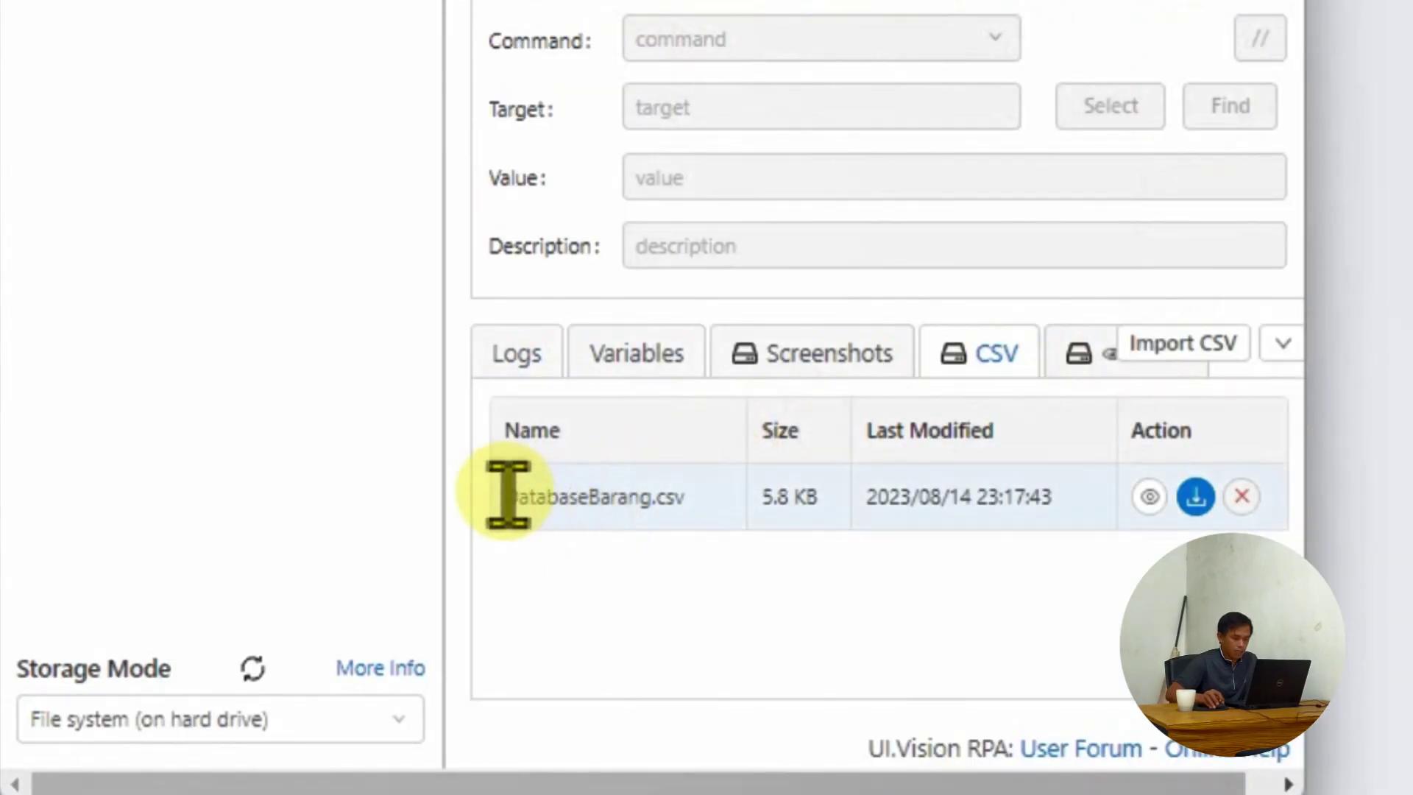
pyautogui.moveTo(508, 494); pyautogui.dragTo(684, 508)
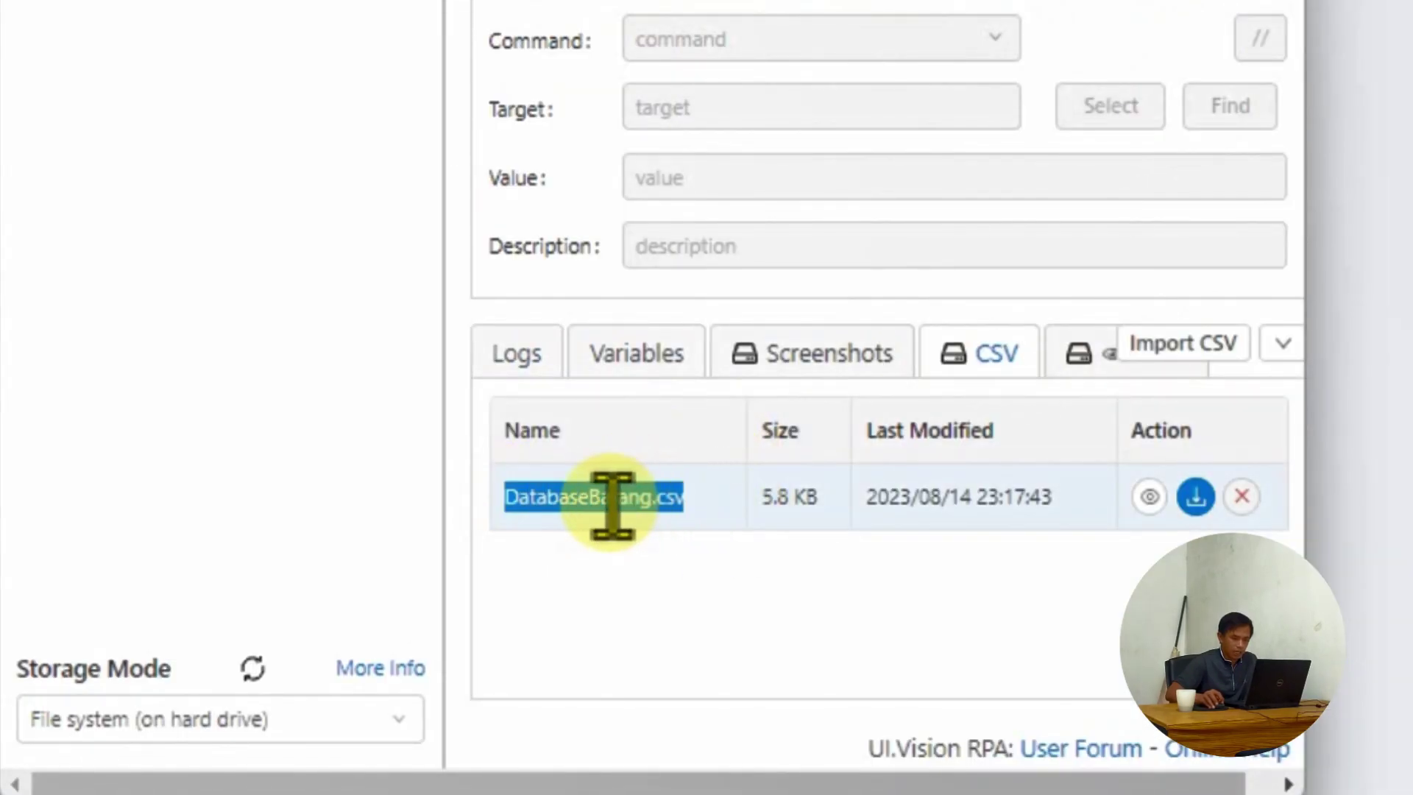
pyautogui.rightClick(612, 512)
pyautogui.click(675, 541)
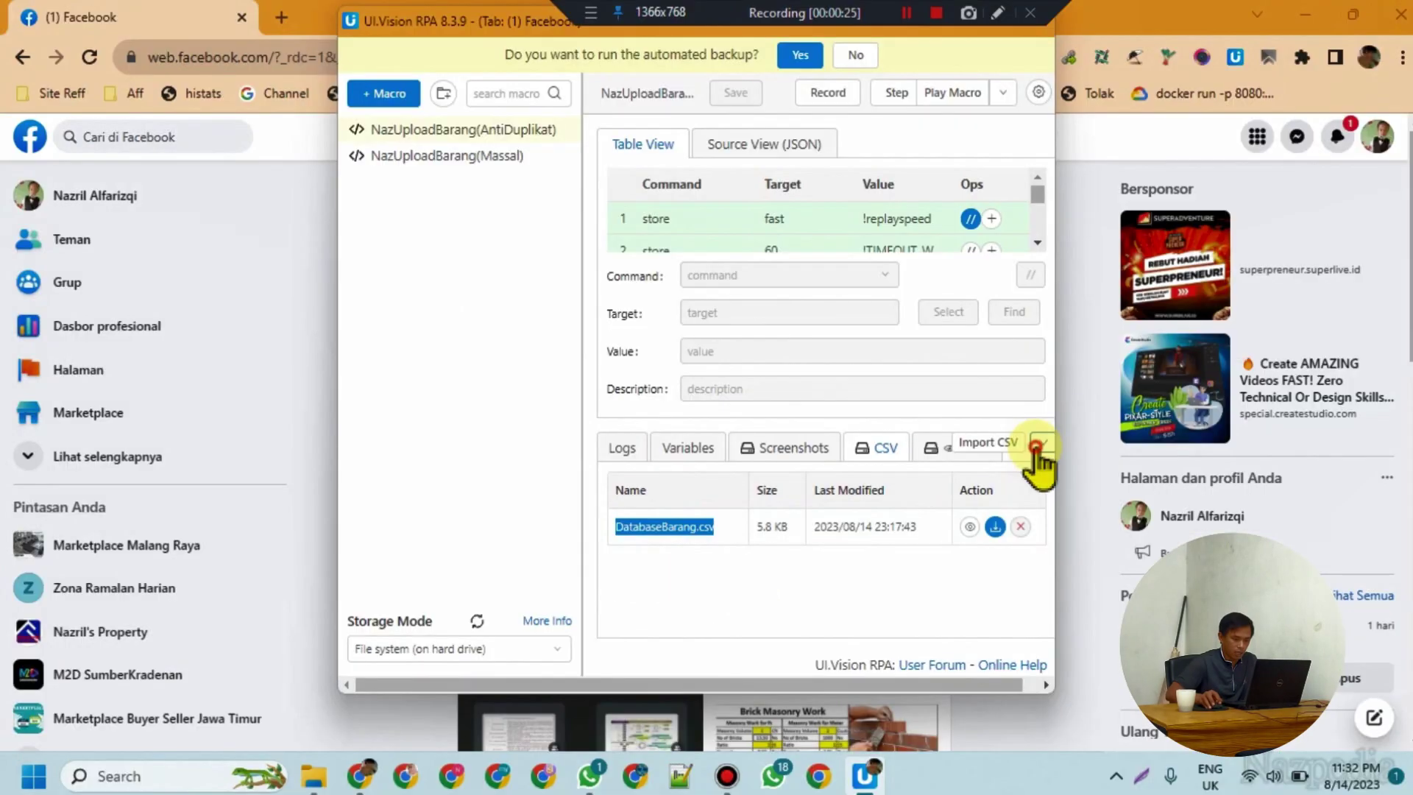
# Step: Set the target of the macro's line 3 store command to DatabaseBarang.csv, the CSV file supplying the upload data
pyautogui.click(1283, 343)
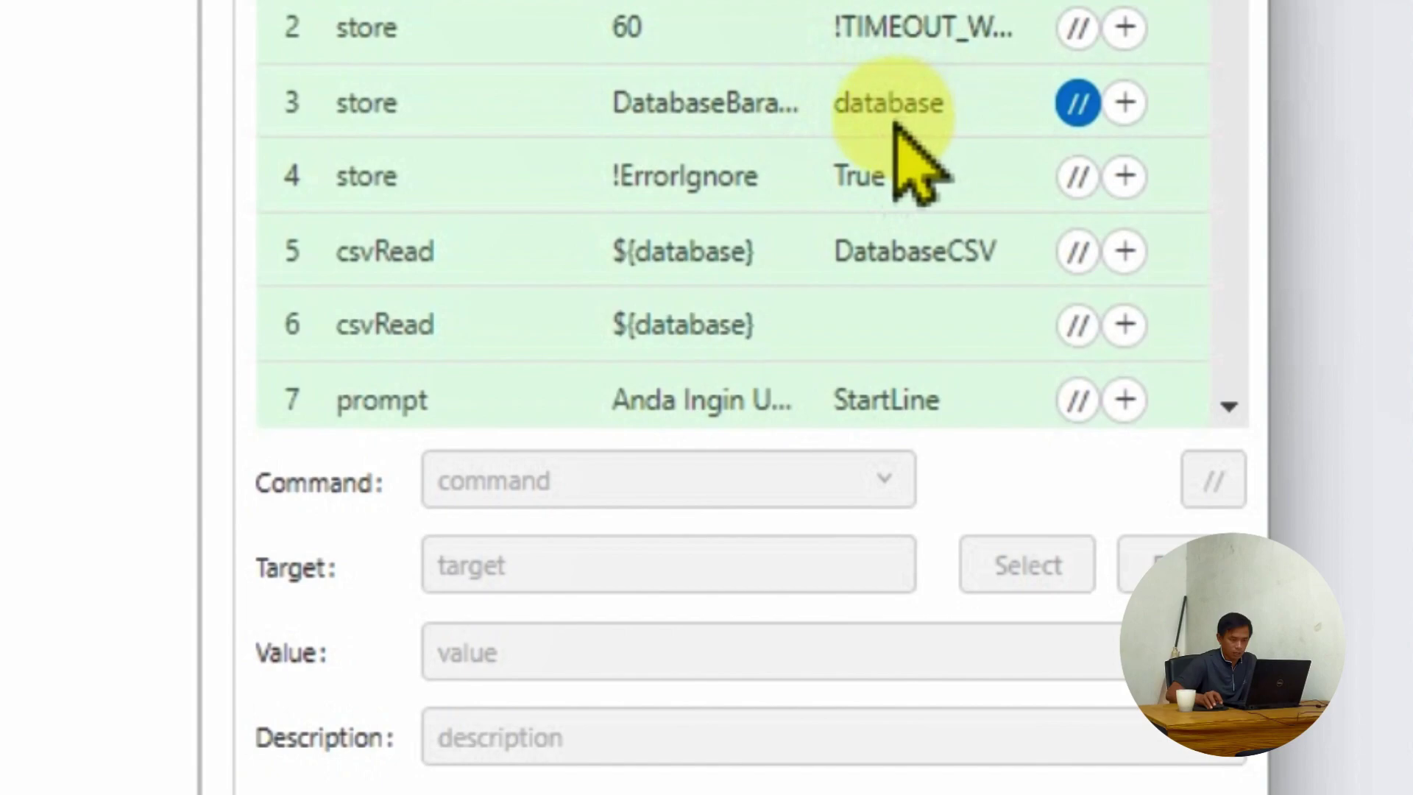
pyautogui.click(719, 101)
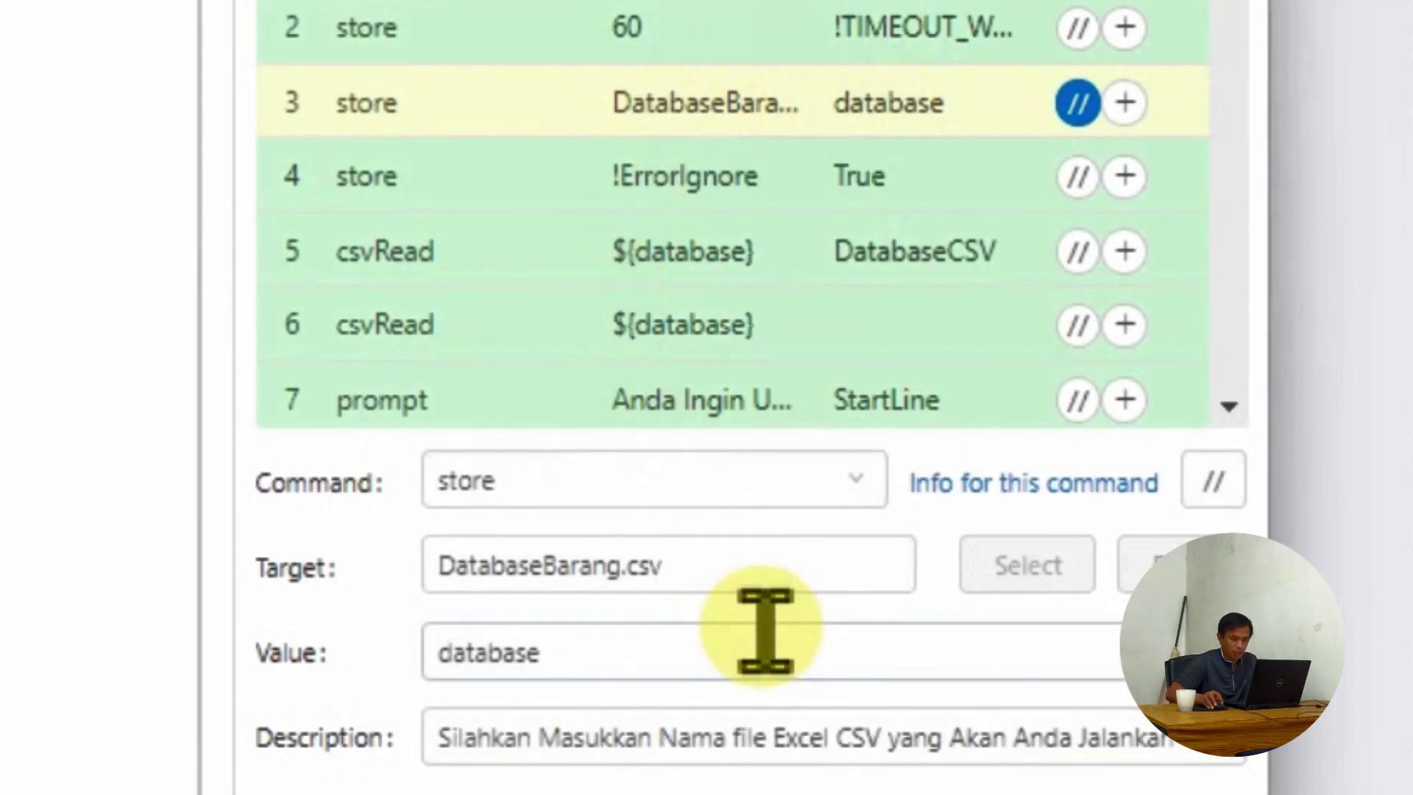
pyautogui.moveTo(688, 577); pyautogui.dragTo(426, 577)
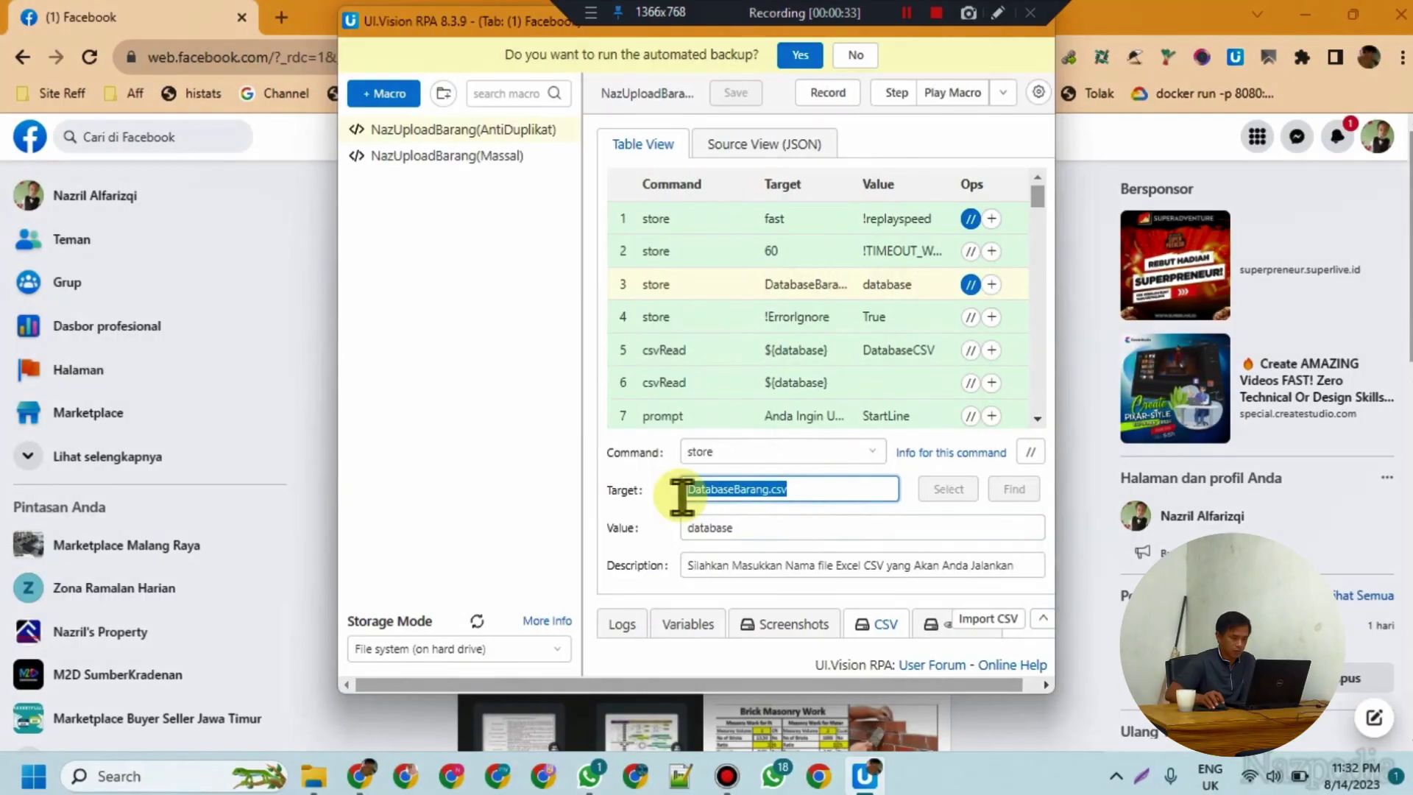
pyautogui.click(683, 495)
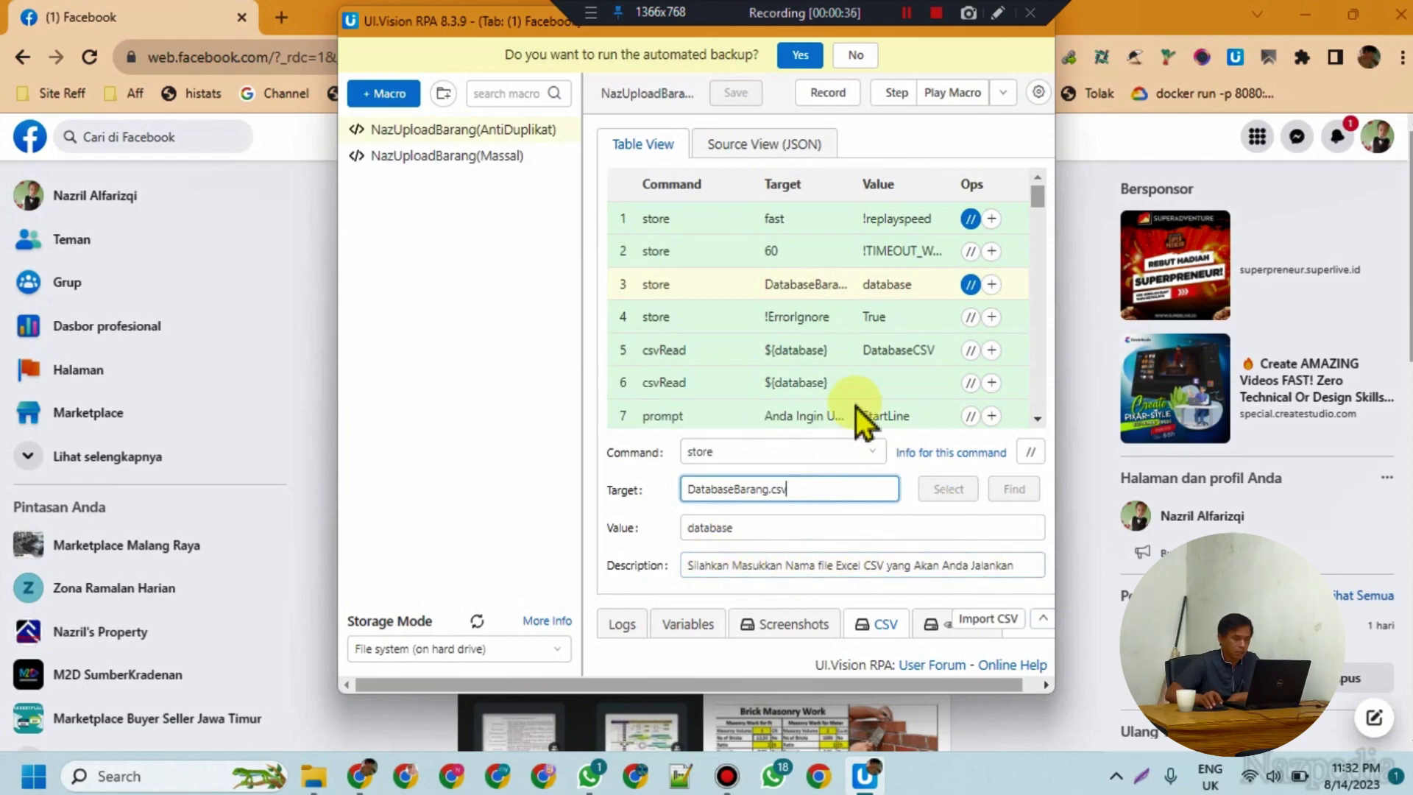
pyautogui.moveTo(773, 489); pyautogui.dragTo(674, 494)
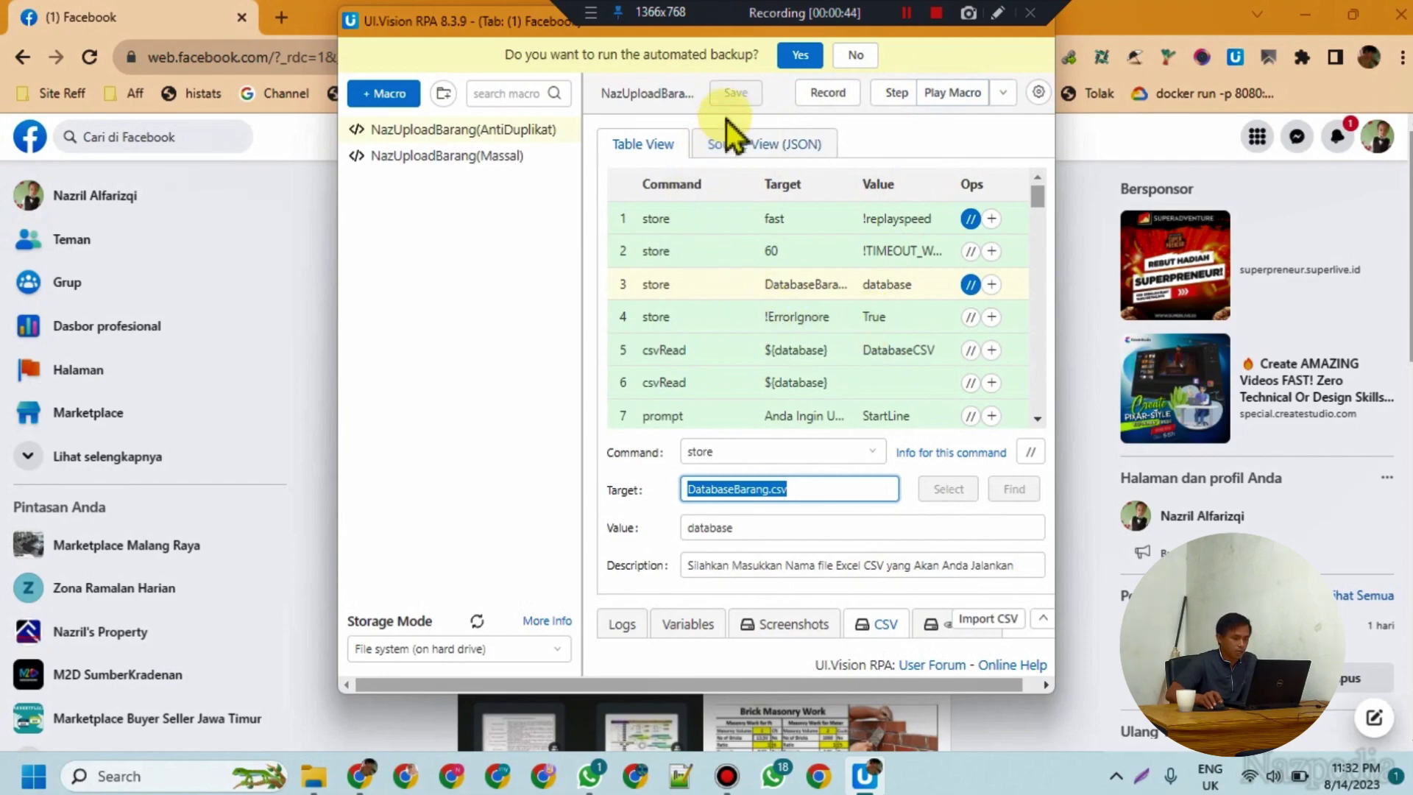
# Step: Select the NazUploadBarang(AntiDuplikat) macro and run it
pyautogui.click(445, 133)
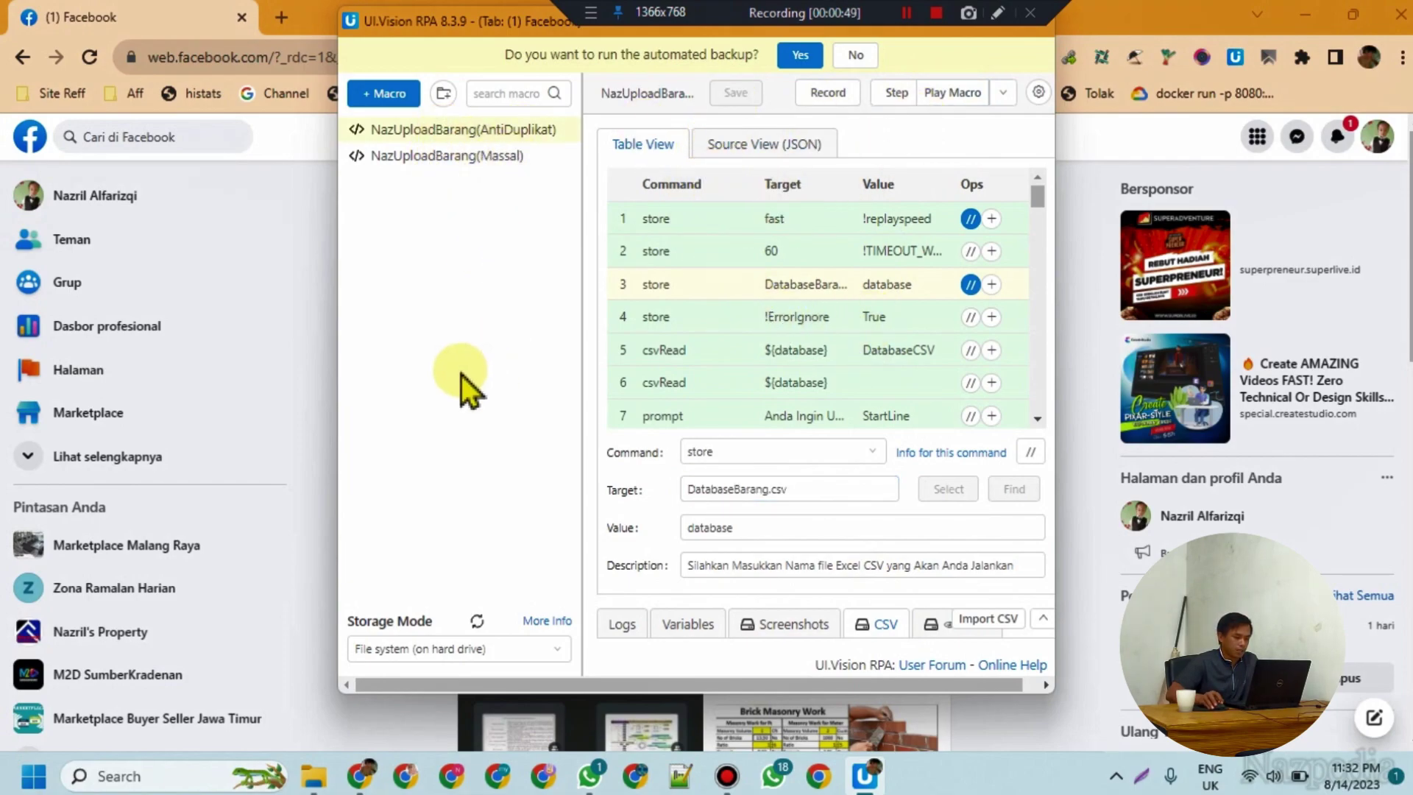
pyautogui.click(950, 93)
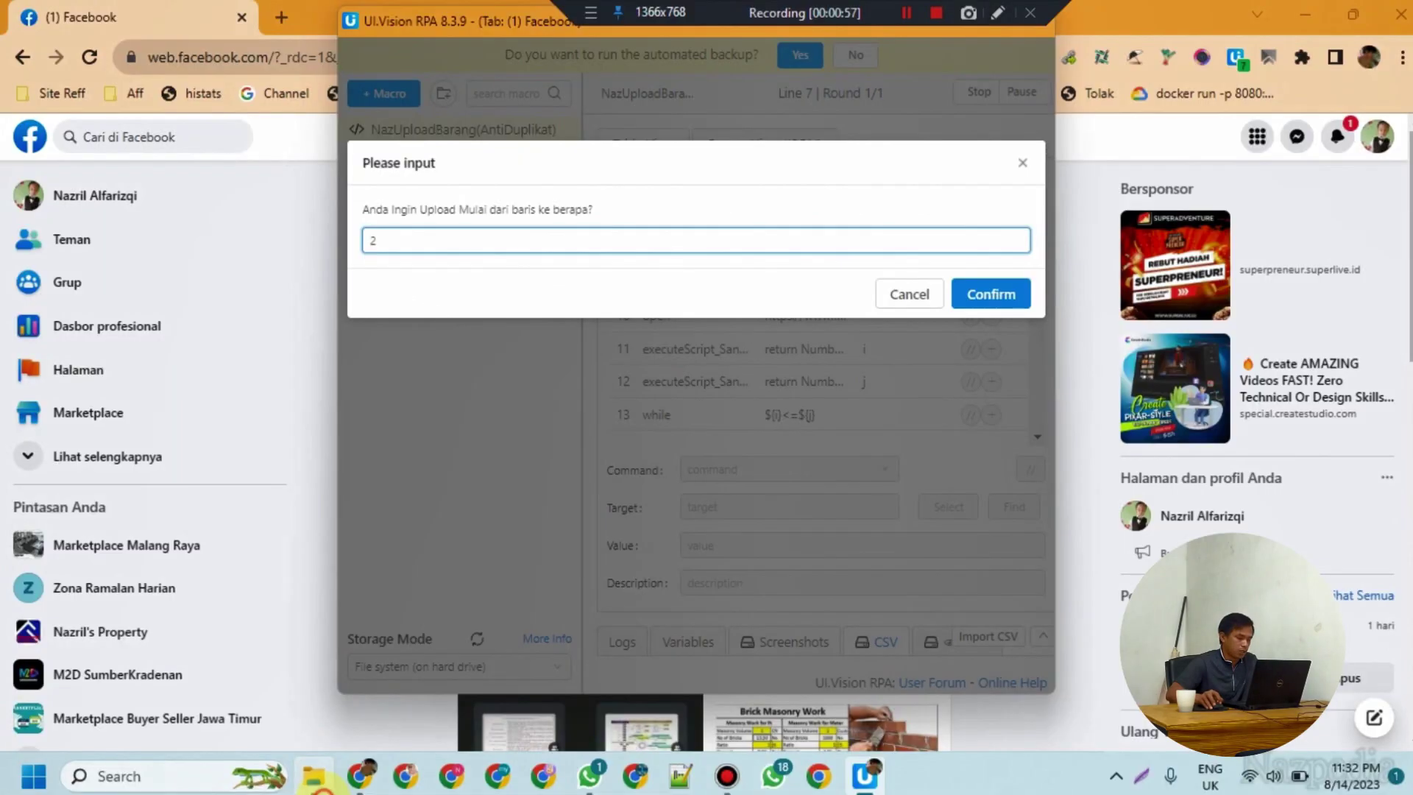
# Step: Open DatabaseBarang.csv from the naz folder in Excel to check its row numbering, and return to the start-row prompt in UI.Vision RPA
pyautogui.click(314, 775)
pyautogui.click(301, 186)
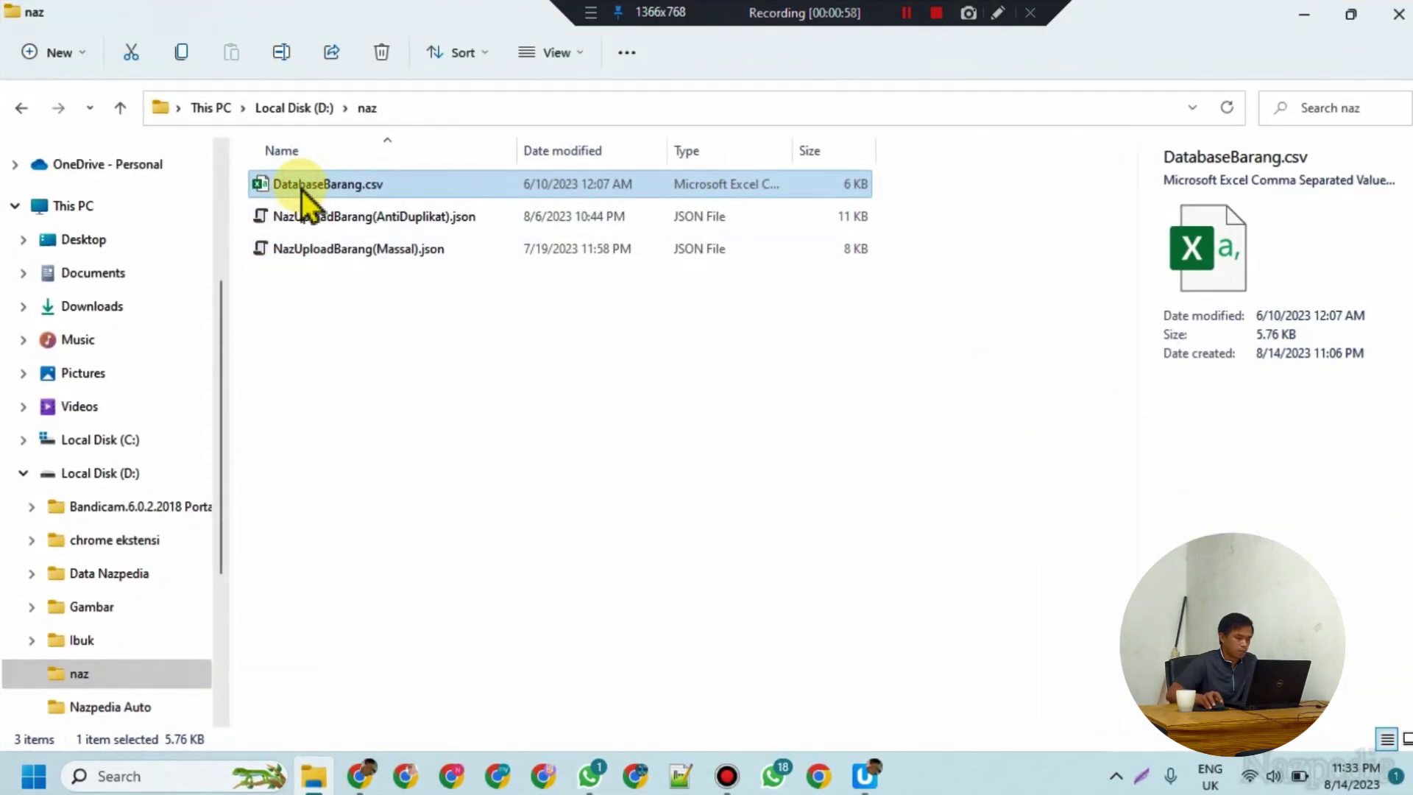
pyautogui.doubleClick(301, 186)
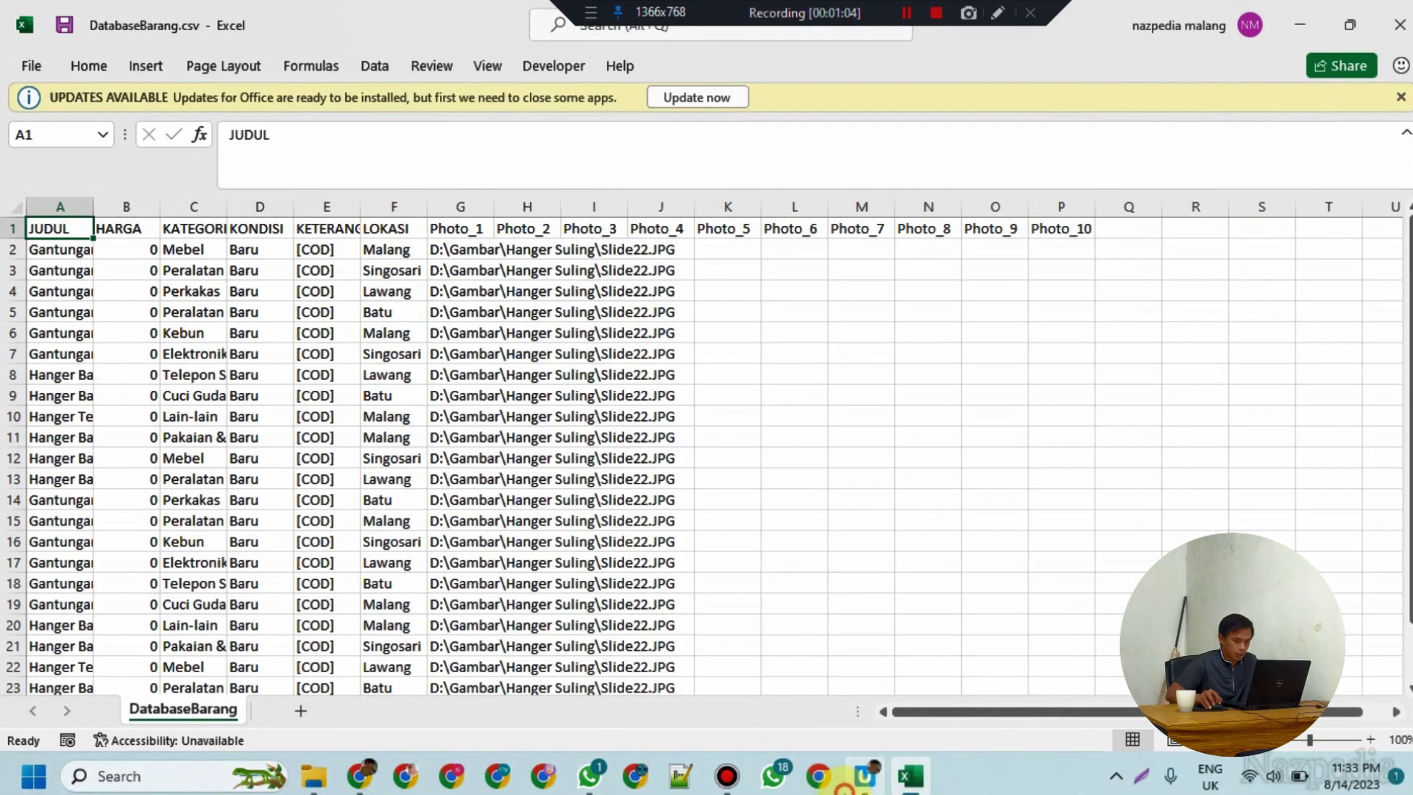
pyautogui.click(865, 776)
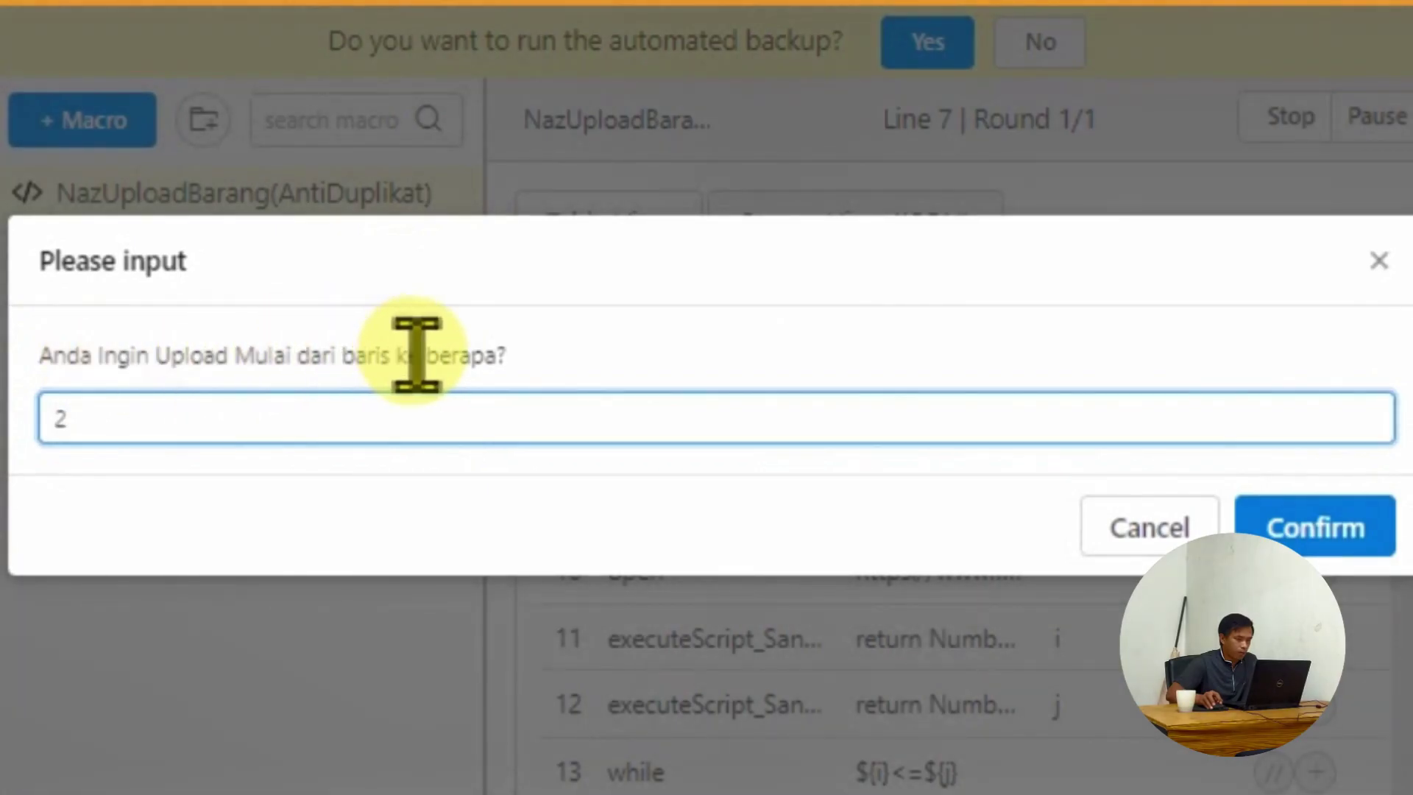